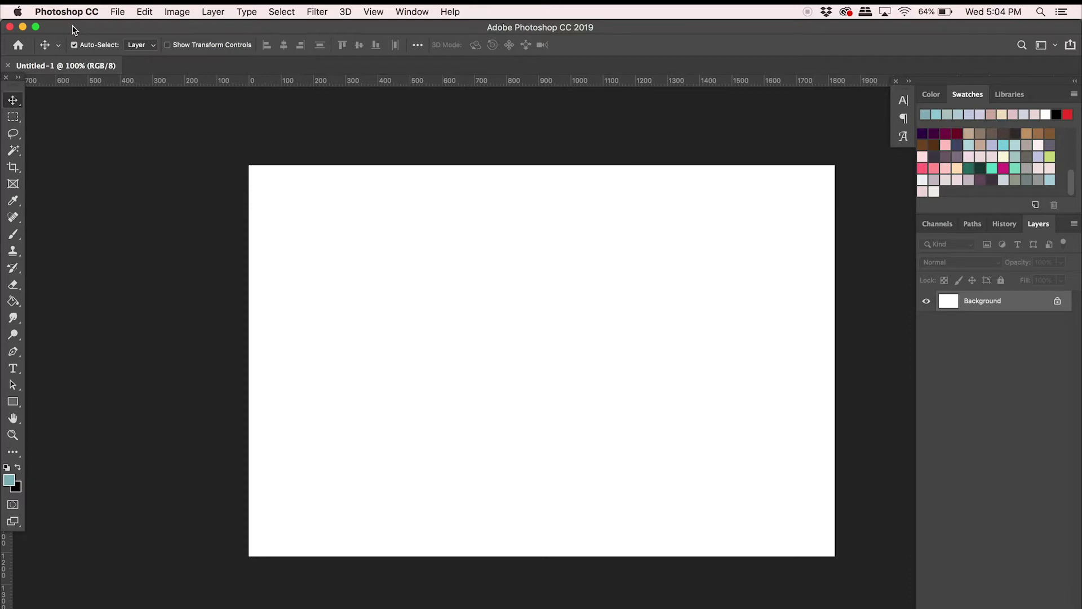
Create a 4000 × 4000 px, 300 ppi white document and hide the surrounding panels.
left_click(117, 13)
left_click(125, 29)
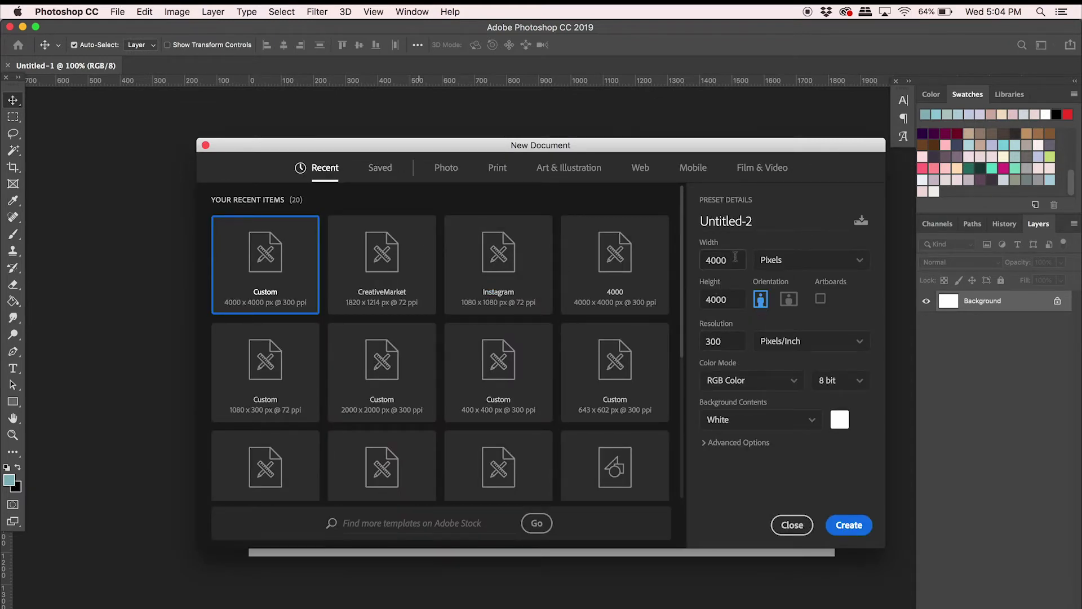
left_click_drag(736, 257, 688, 305)
left_click_drag(729, 347, 697, 350)
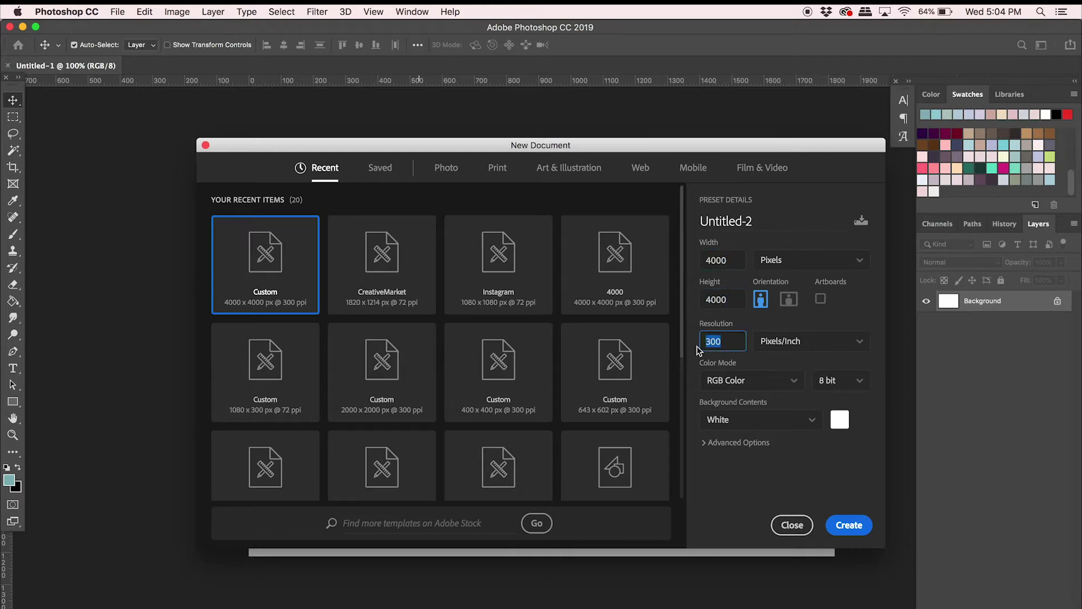
left_click(852, 531)
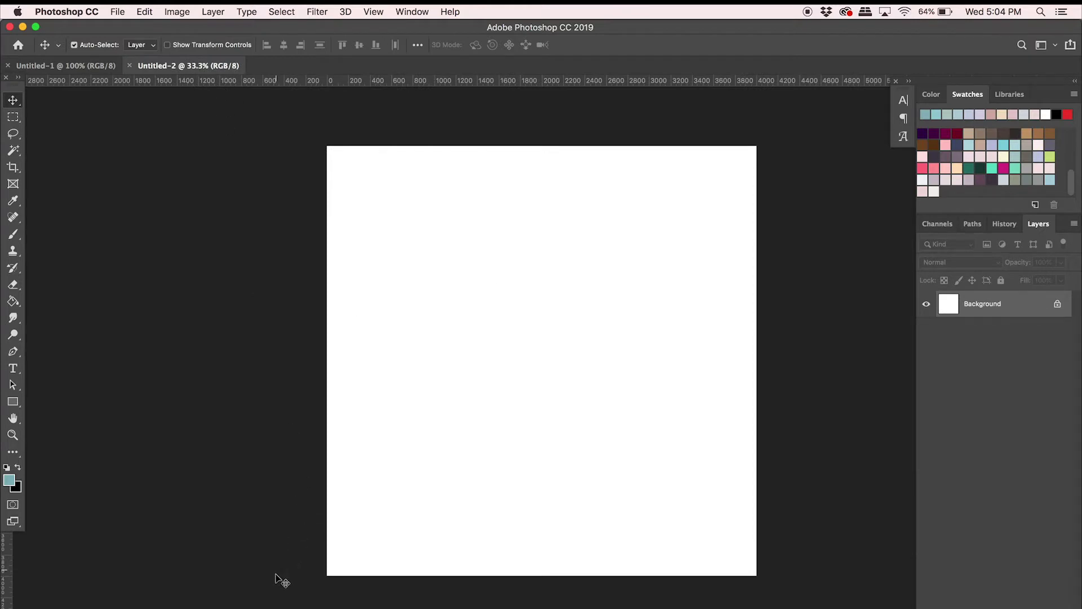
key("Tab")
Select B_Tree1–3, dotTree, stickTree and triangles PNGs in the ELEMENTS folder.
key("super+Tab")
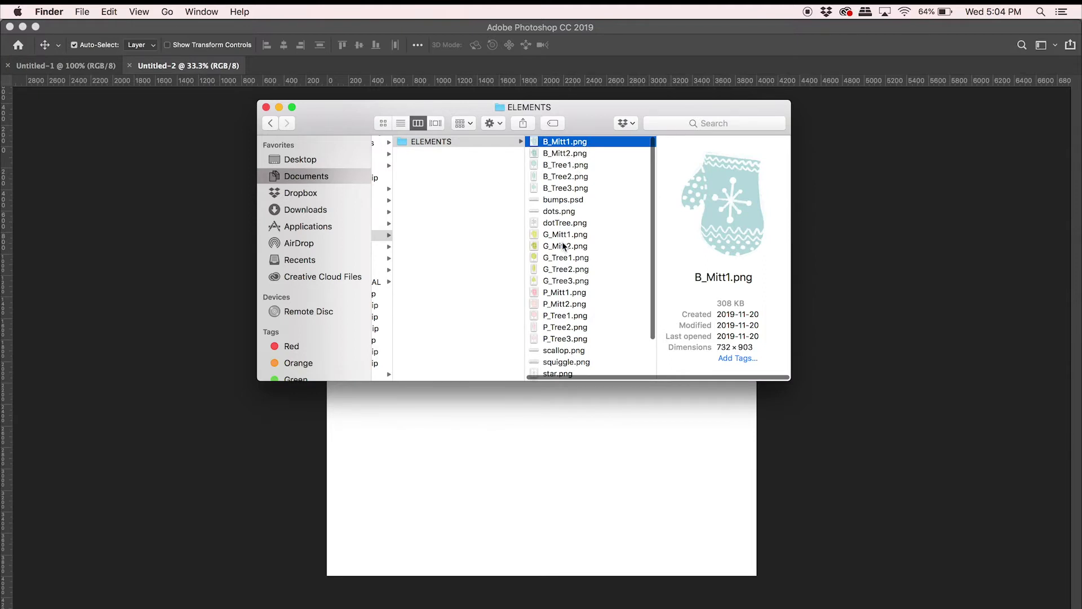
scroll(561, 301, "down", 2)
scroll(561, 301, "up", 2)
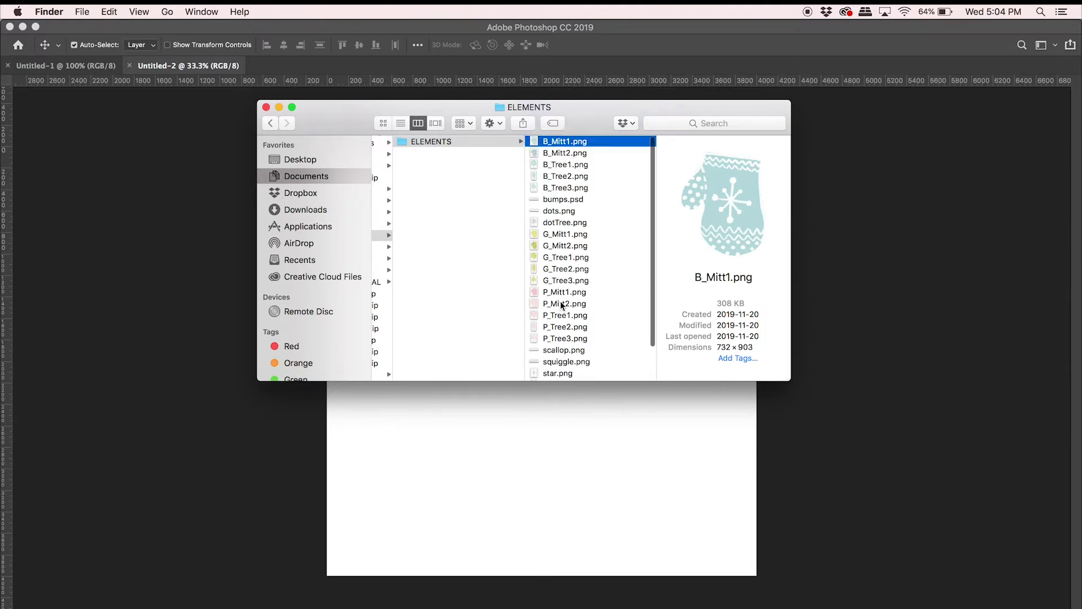
left_click(576, 167)
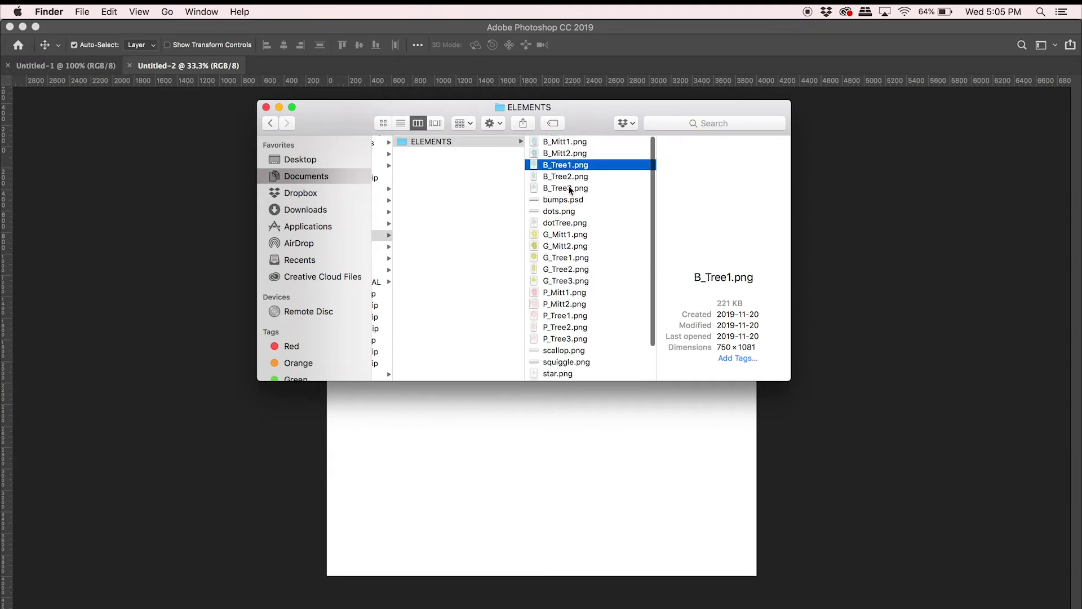
left_click(568, 188, "shift")
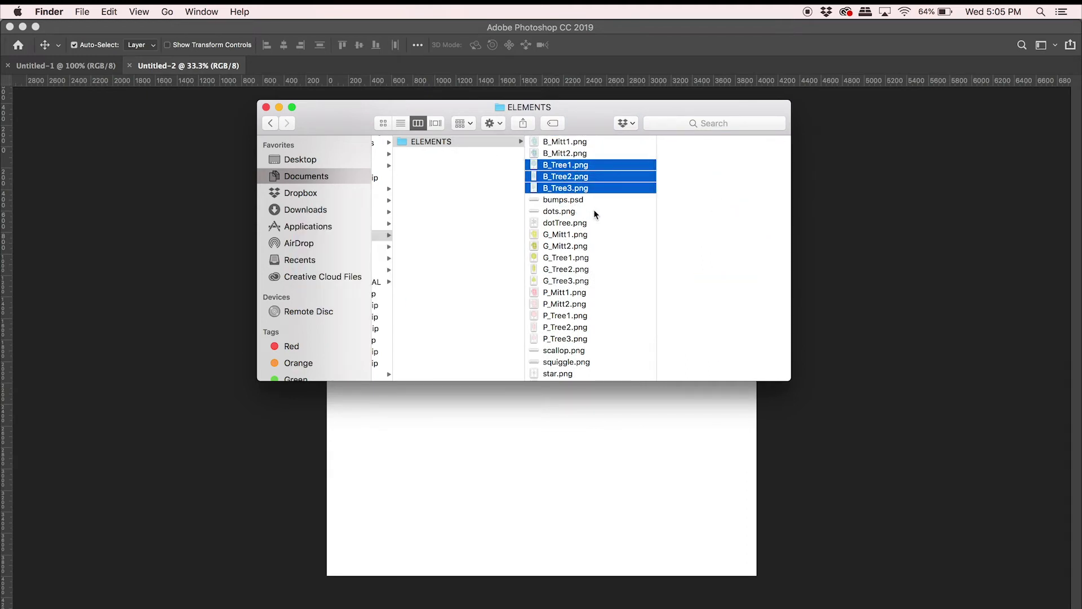
scroll(584, 257, "down", 4)
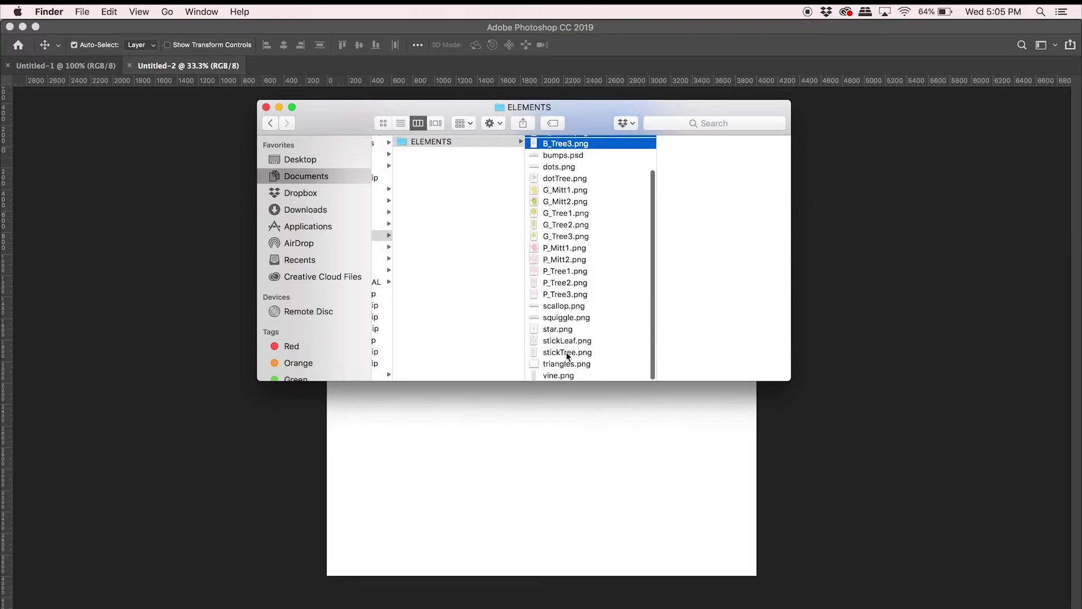
left_click(576, 353, "super")
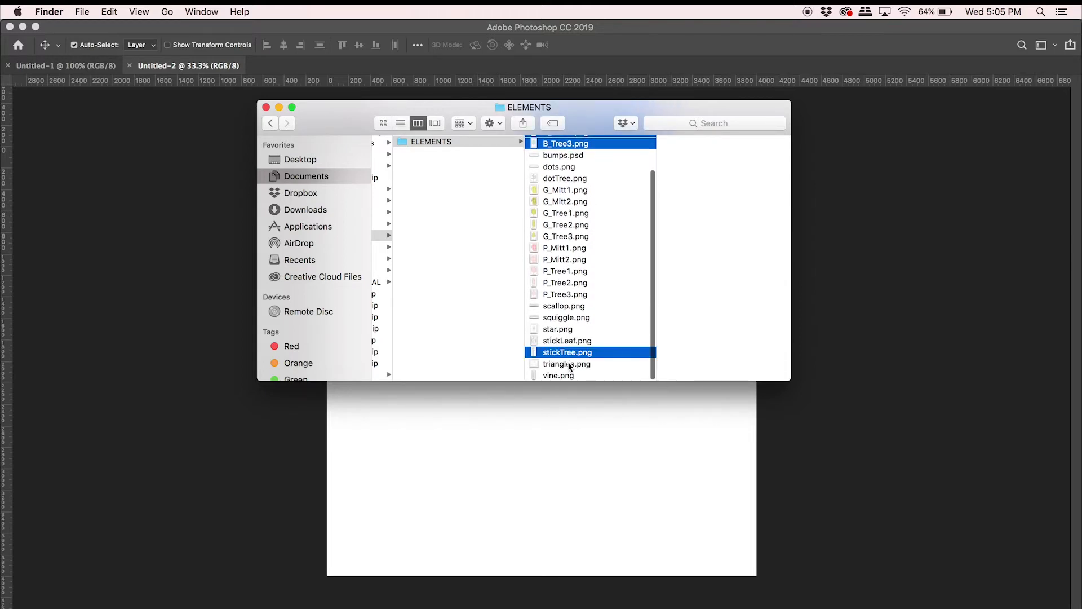
left_click(568, 365, "super")
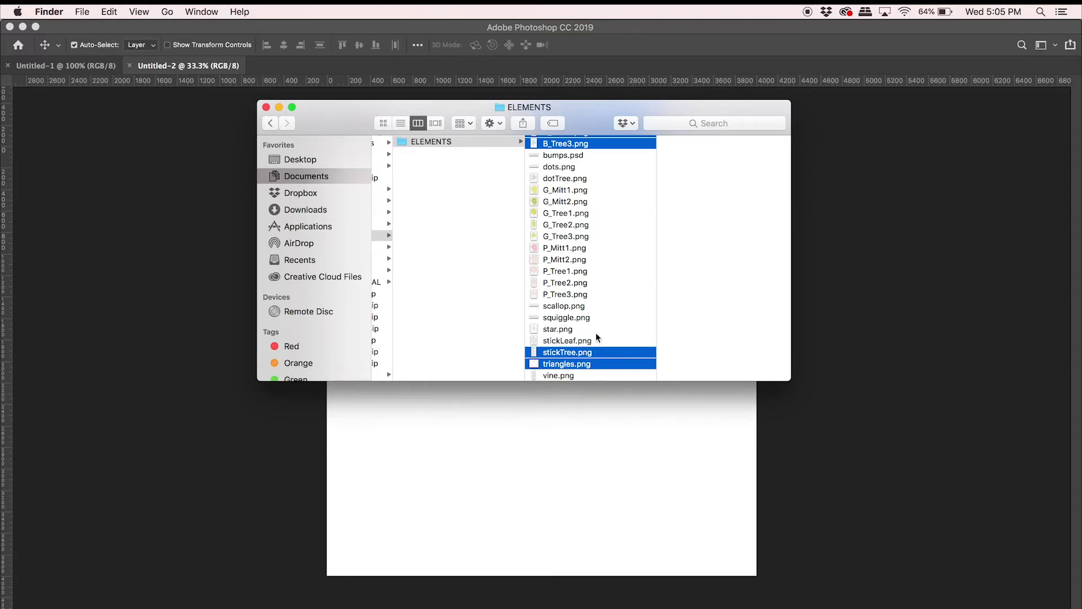
scroll(598, 337, "up", 3)
left_click(578, 224, "super")
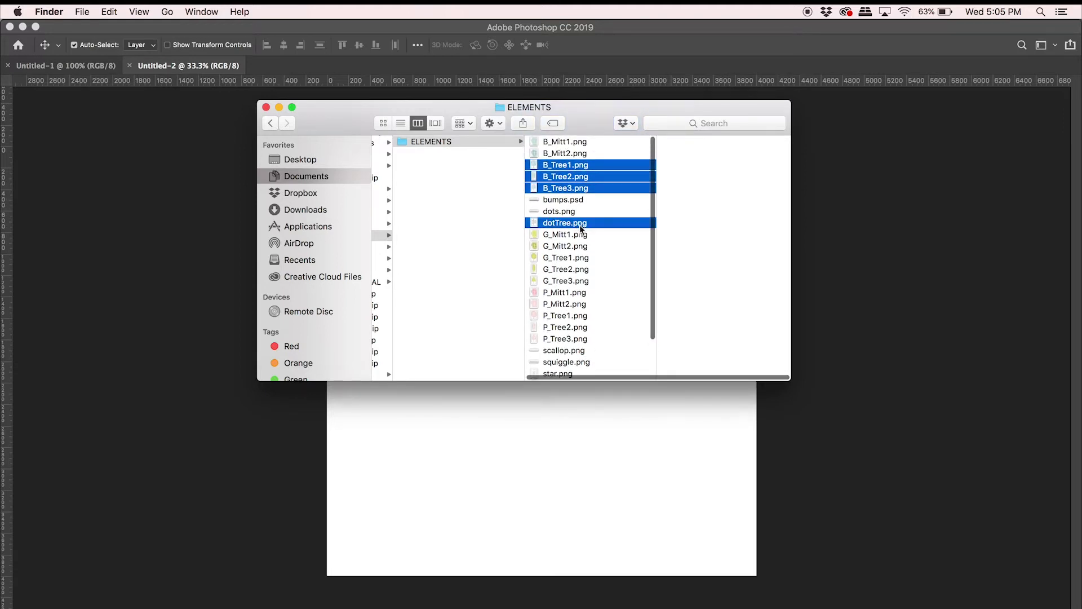
Place the six PNGs into Untitled-2 and shift the round tree up and right.
left_click_drag(581, 228, 498, 465)
key("Return")
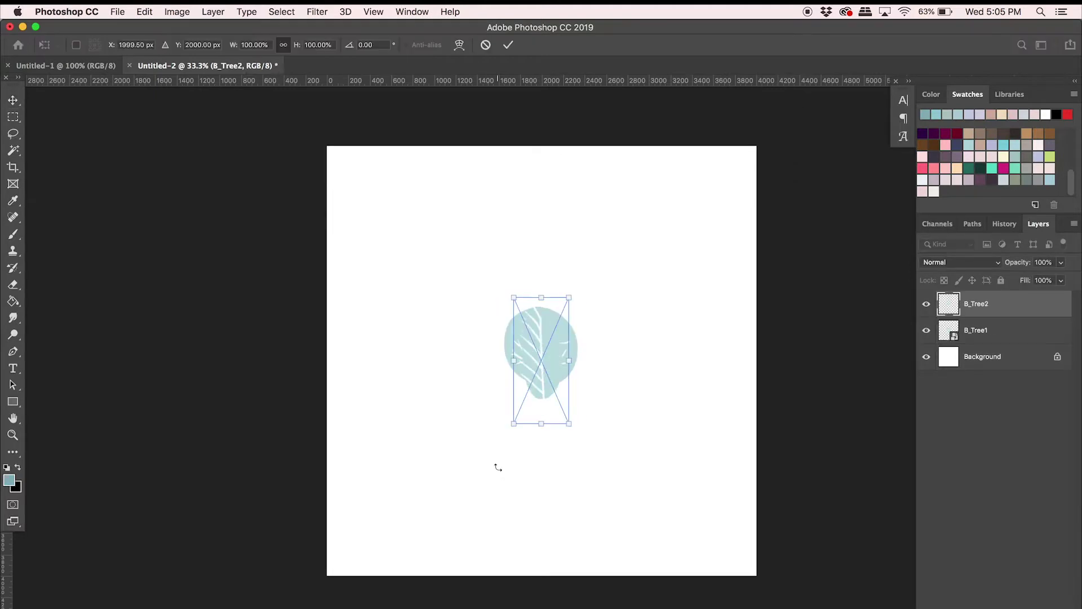
key("Return")
key("Return")
key("Return")
key("Return")
key("Return")
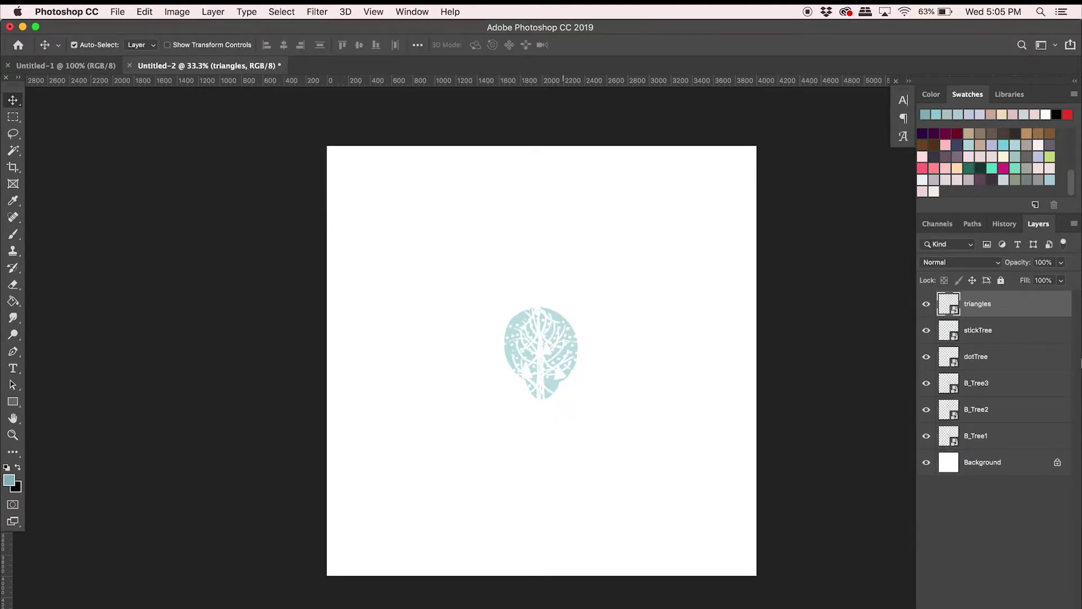
left_click(982, 463)
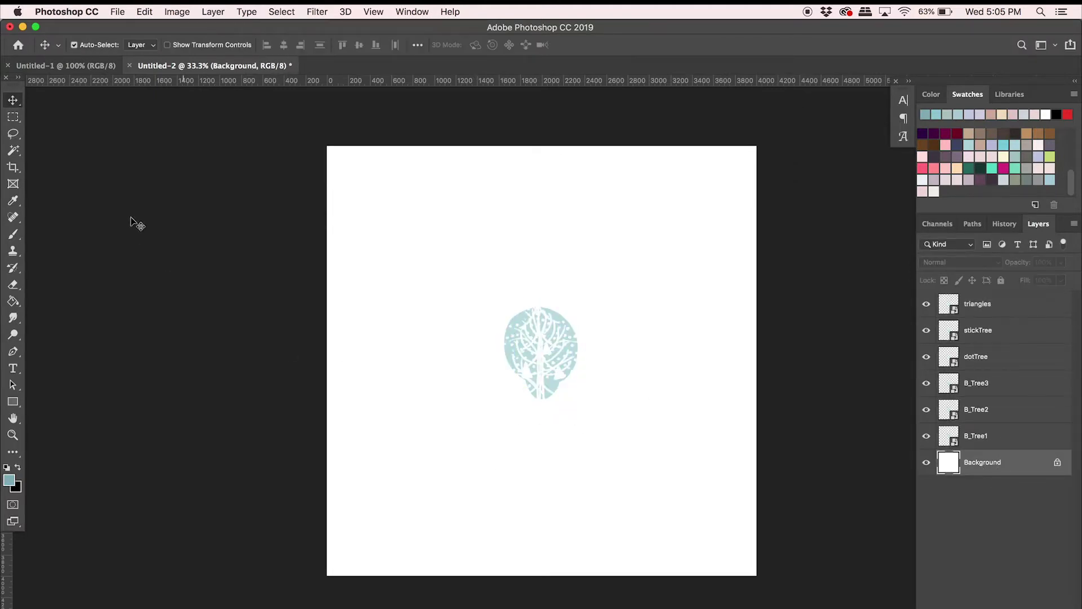
left_click_drag(560, 322, 618, 284)
Sample the round tree's teal and set a slightly darker teal as foreground colour.
left_click(13, 301)
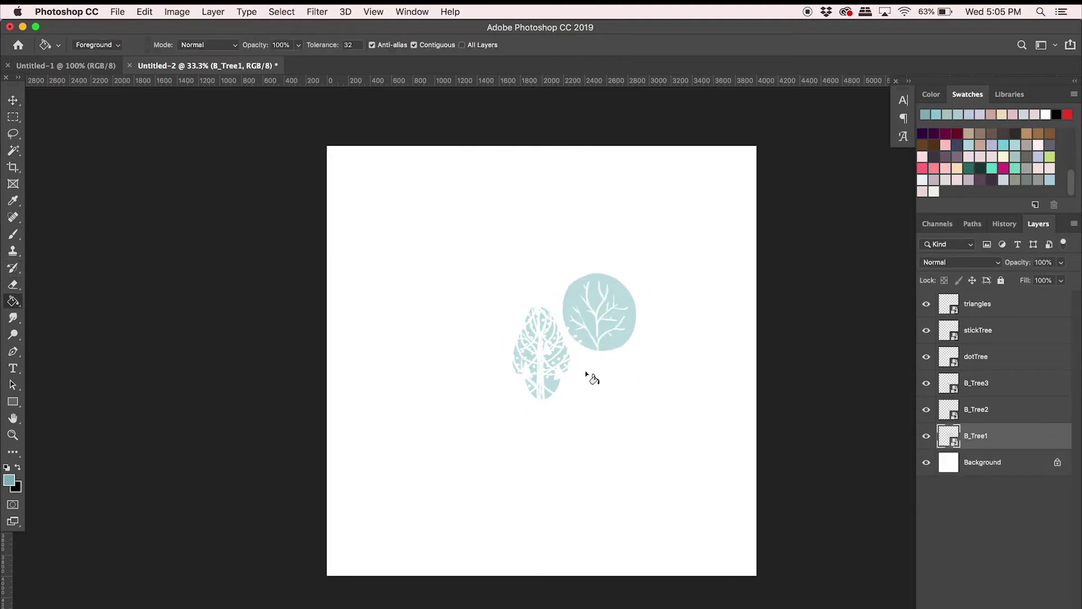
key("i")
left_click(625, 285)
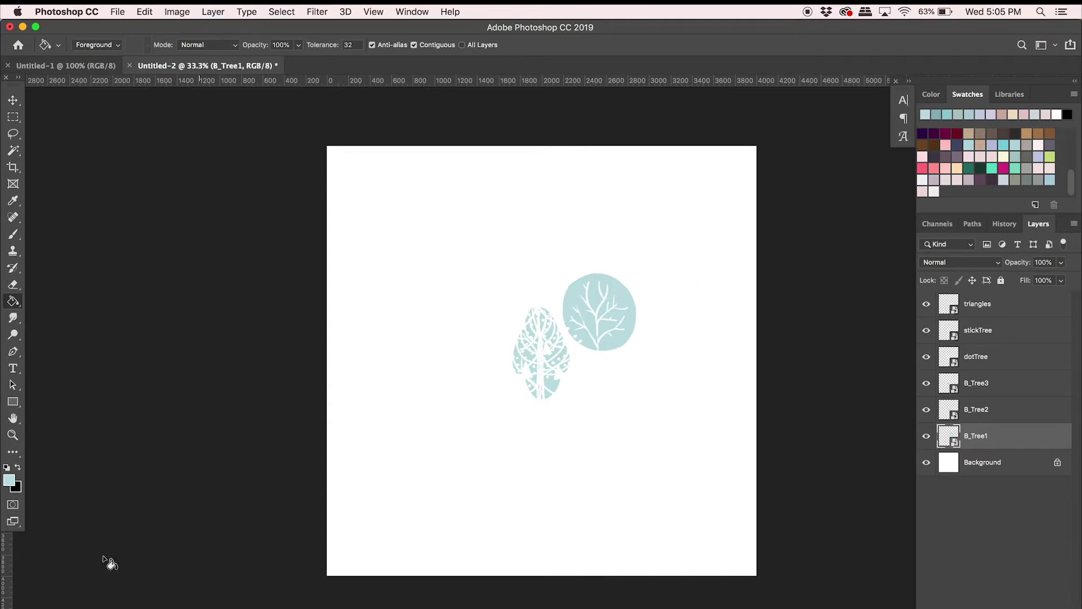
left_click(9, 479)
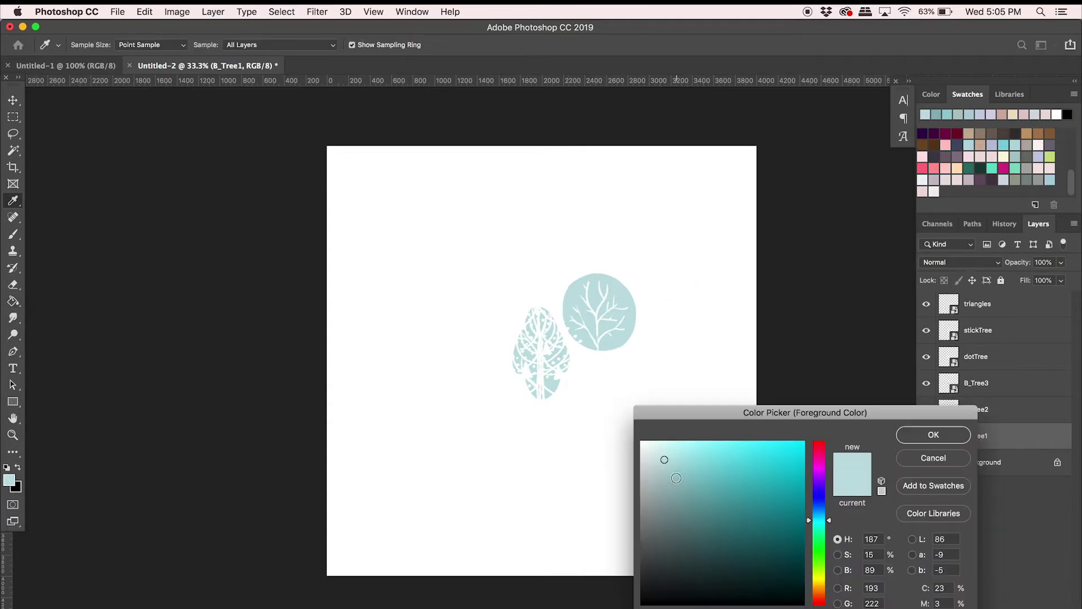
left_click(673, 467)
left_click_drag(672, 467, 674, 471)
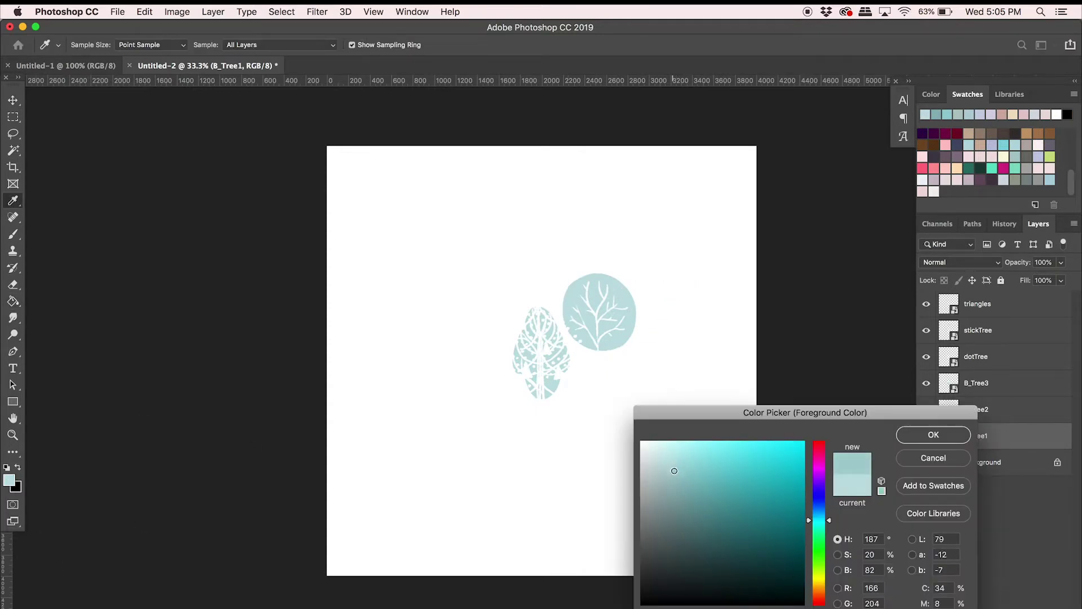
left_click(933, 434)
Paint-bucket fill the Background layer with the darker teal.
key("g")
left_click(1016, 462)
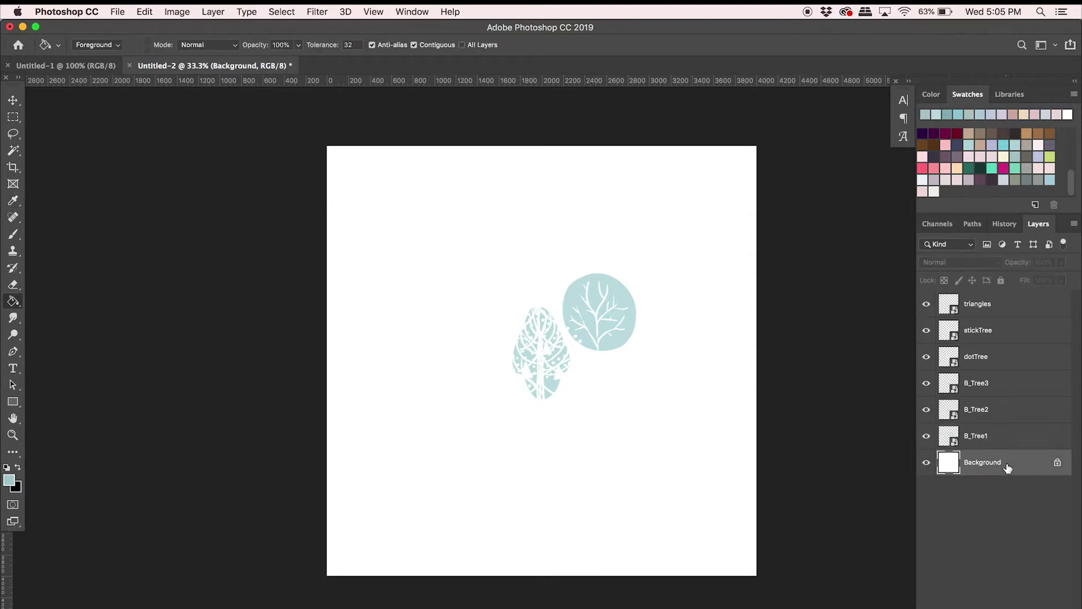
left_click(622, 445)
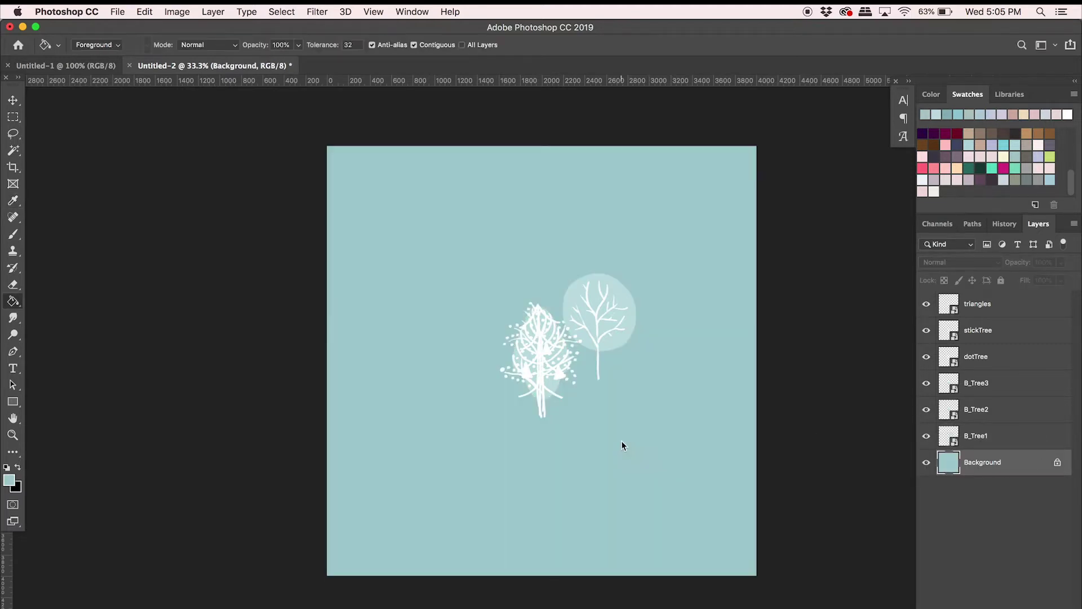
left_click(13, 100)
Drag the round, stick and dot trees and triangles into a loose cluster.
left_click_drag(627, 319, 456, 275)
left_click_drag(573, 367, 584, 447)
left_click_drag(536, 357, 605, 380)
left_click(422, 272)
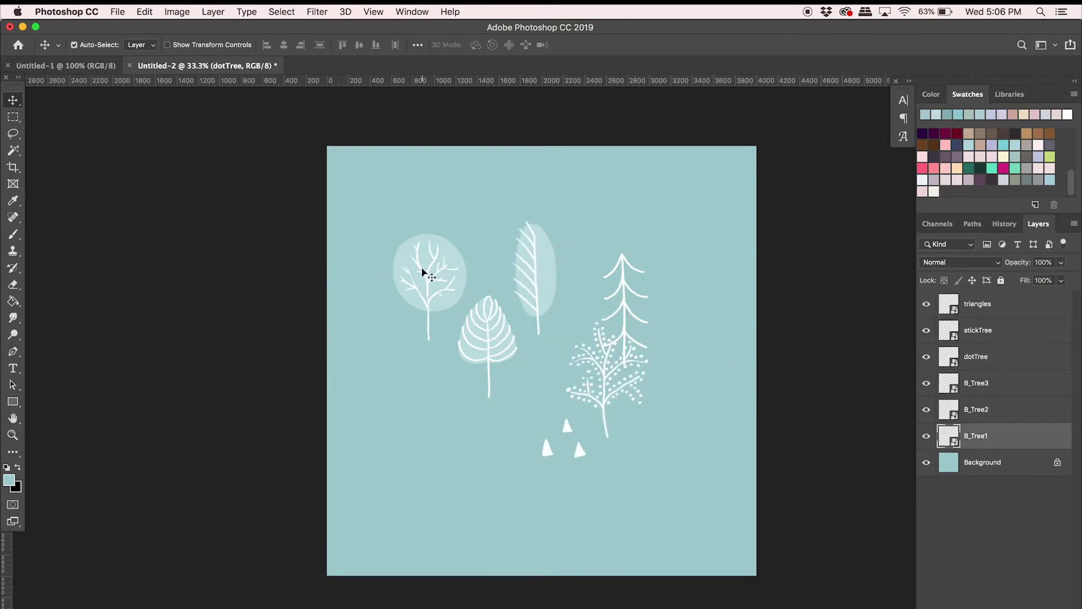
left_click_drag(589, 338, 495, 232)
left_click(673, 391)
left_click_drag(604, 406, 480, 271)
Shrink the dot tree slightly, put its layer below B_Tree2, and nudge the round tree left.
key("super+t")
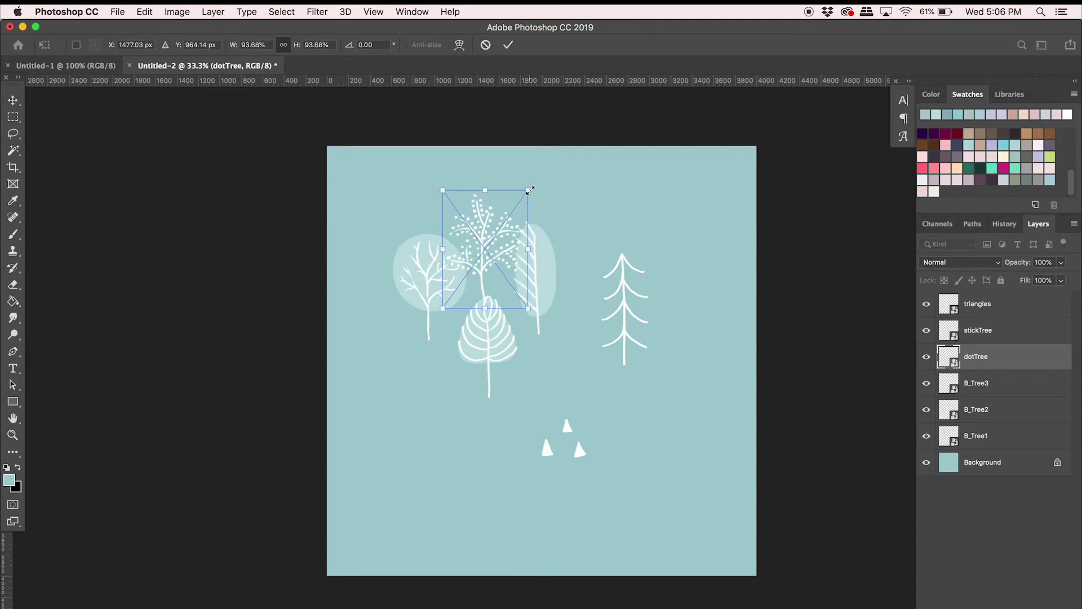
key("Return")
left_click_drag(981, 355, 998, 422)
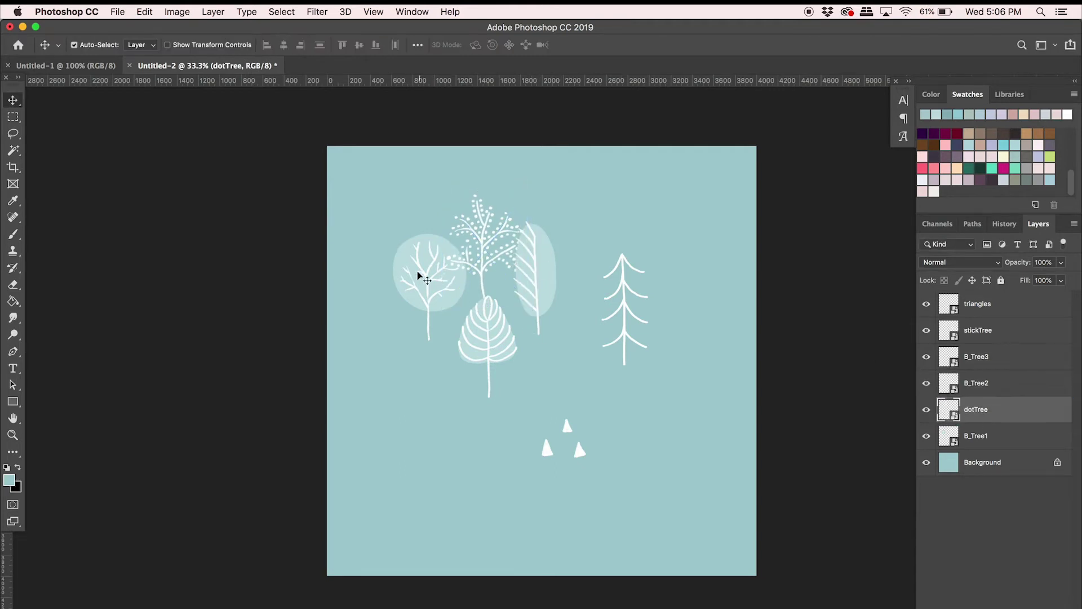
left_click_drag(420, 273, 399, 274)
left_click(530, 287)
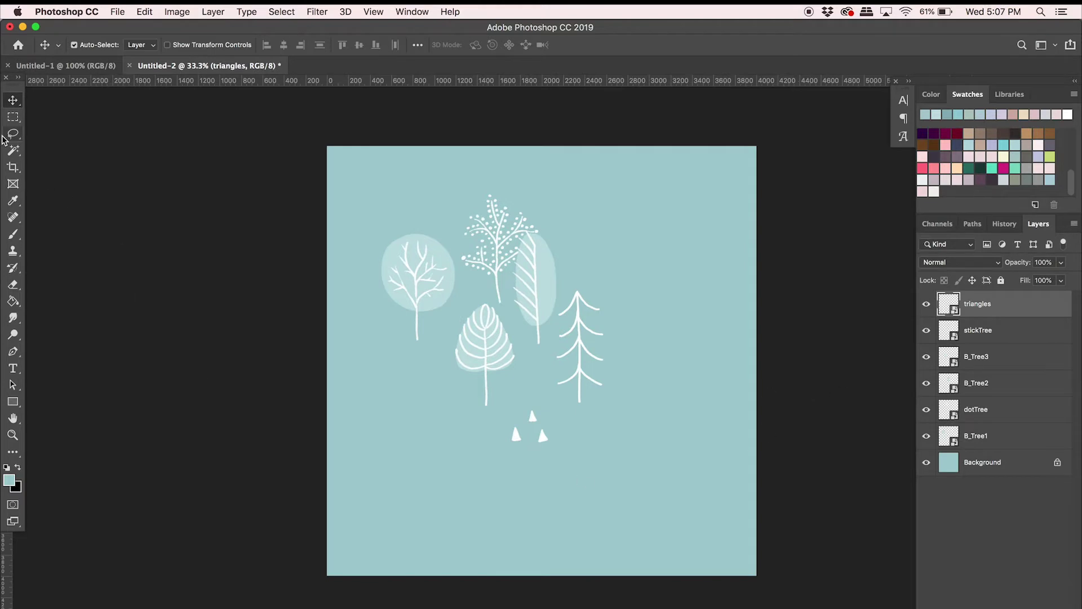
left_click(14, 134)
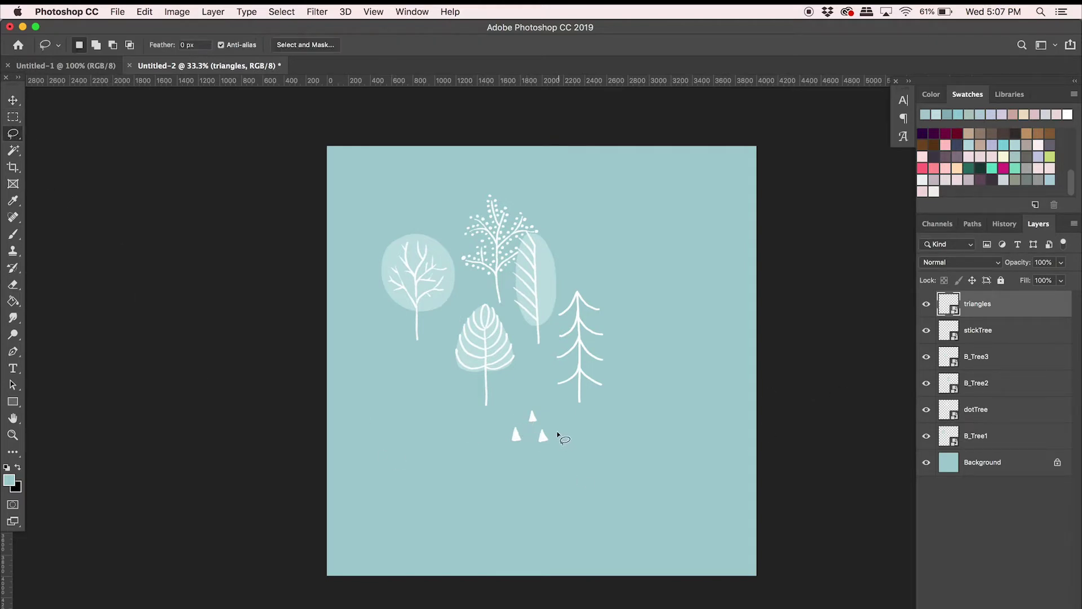
Copy the right-hand triangle onto its own layer and move it beside the left tree.
left_click_drag(533, 437, 552, 441)
mouse_move(558, 426)
left_mouse_down()
mouse_move(531, 437)
mouse_move(539, 454)
mouse_move(554, 428)
left_mouse_up()
left_click(13, 100)
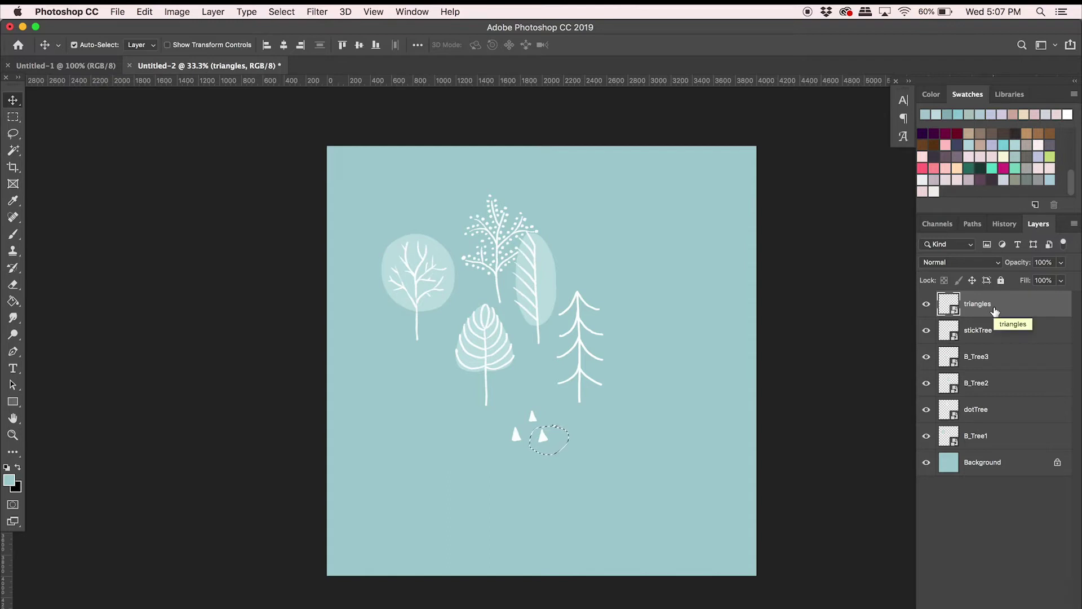
key("super")
key("super+v")
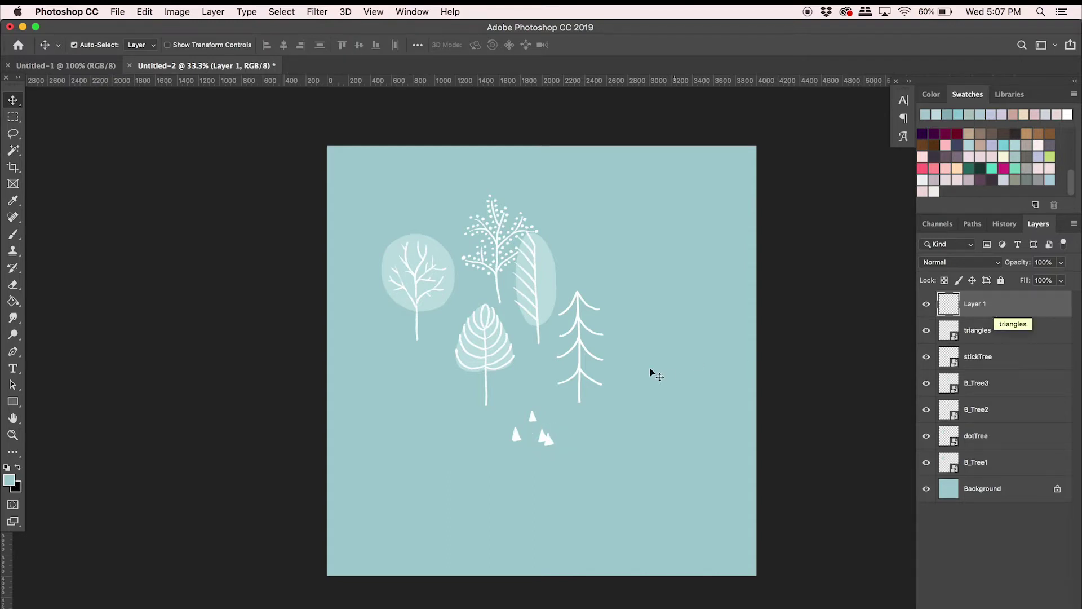
left_click_drag(543, 440, 443, 338)
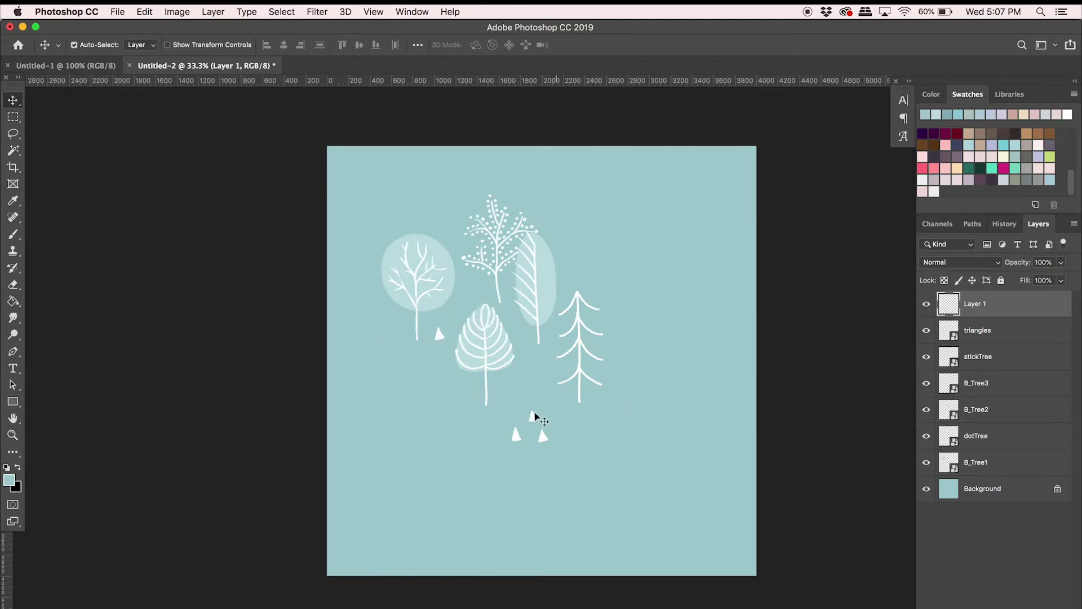
Duplicate the pasted triangle and rotate the small copy beside the leaf tree.
key("ctrl+j")
key("ctrl+t")
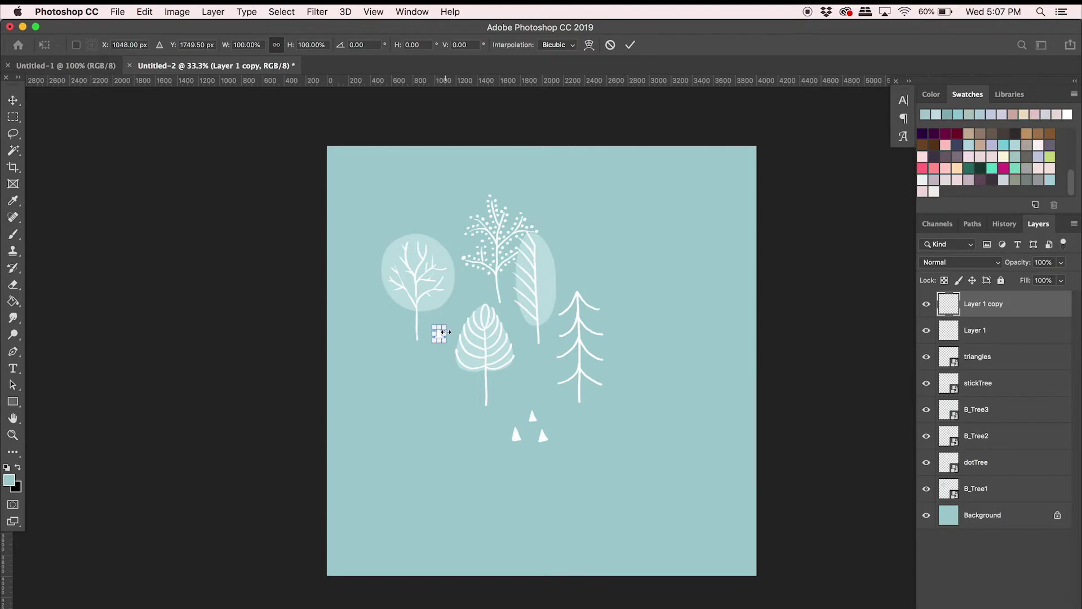
key("Return")
mouse_move(441, 335)
left_mouse_down()
mouse_move(425, 371)
mouse_move(440, 340)
left_mouse_up()
key("super")
key("super+t")
key("Return")
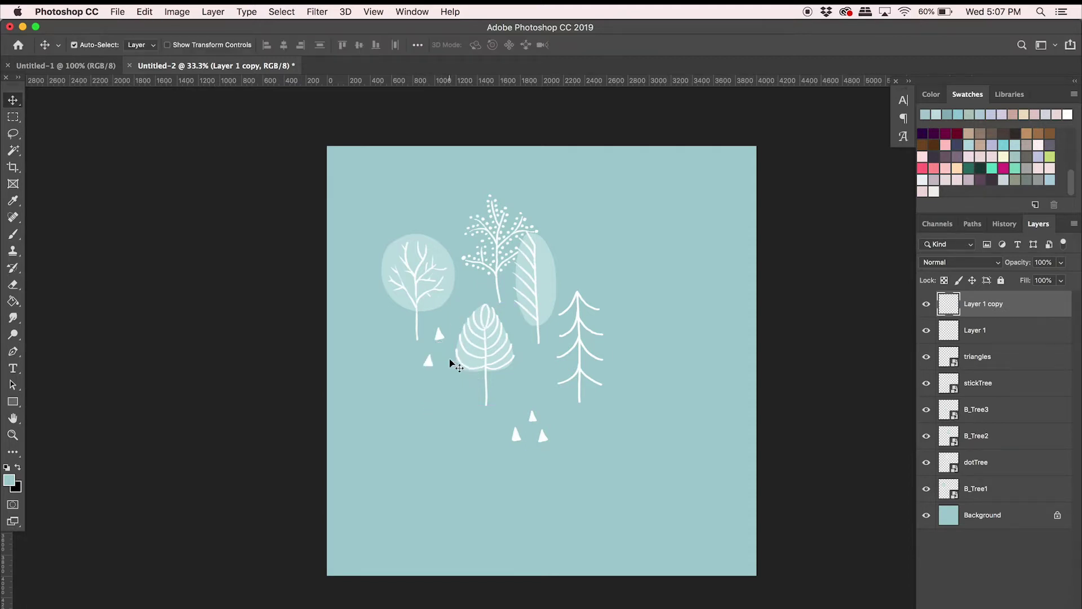
Duplicate the small triangle again and place it left of the leaf tree.
key("super+j")
key("super+t")
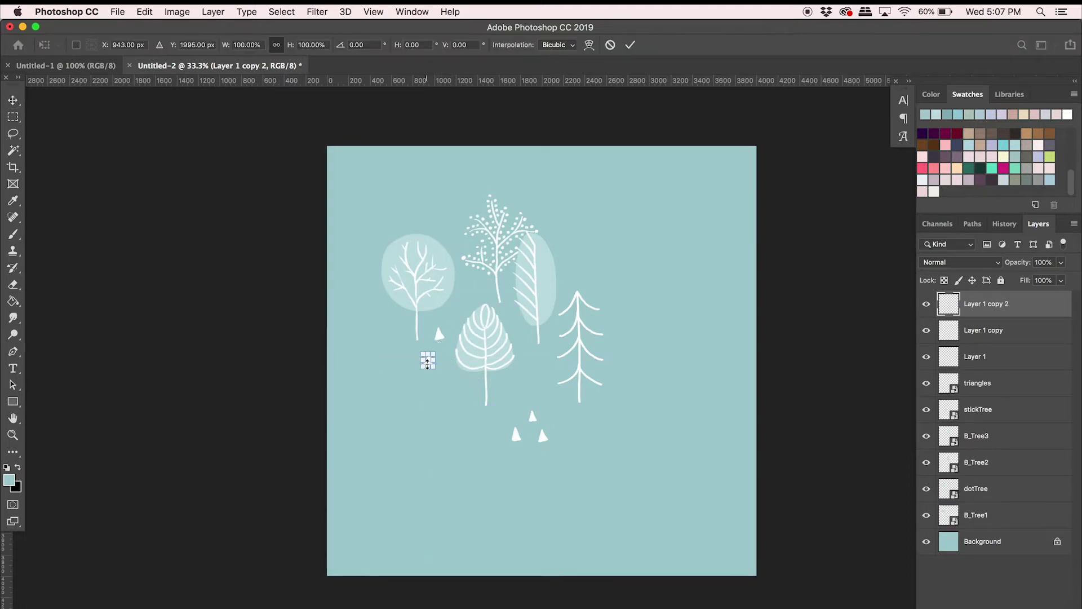
key("Return")
left_click_drag(429, 364, 407, 373)
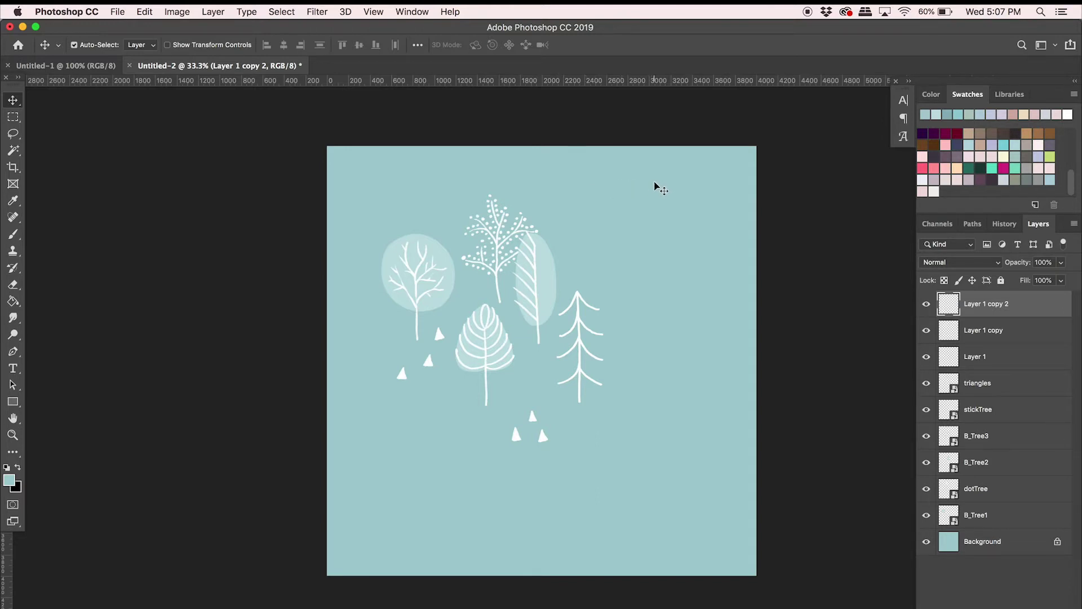
Shift the whole tree-and-triangle group up and left.
left_click_drag(654, 182, 371, 509)
left_click_drag(429, 297, 398, 265)
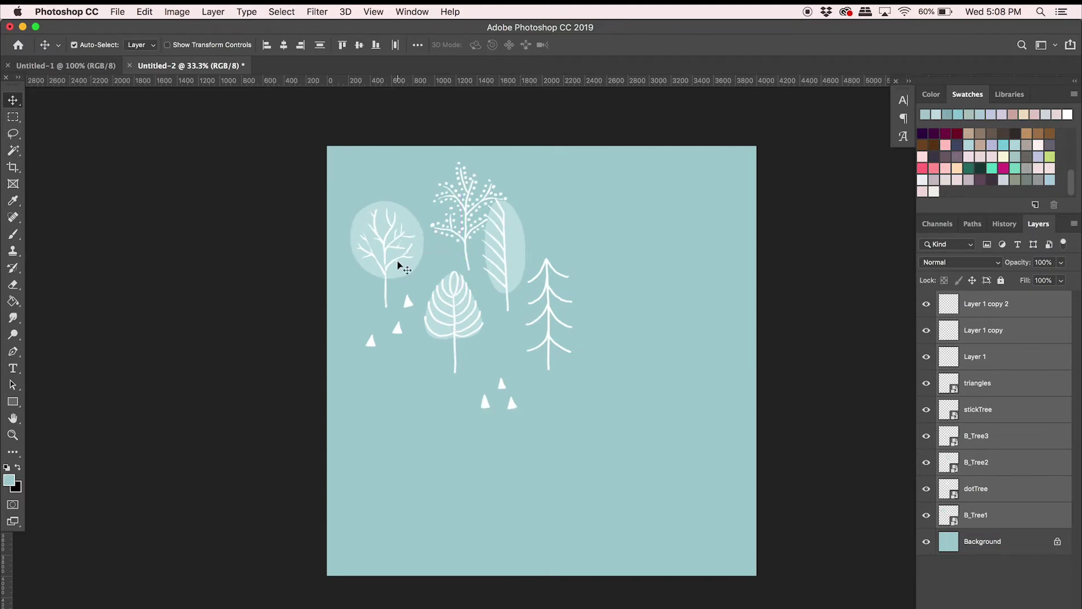
left_click(597, 483)
left_click(410, 243)
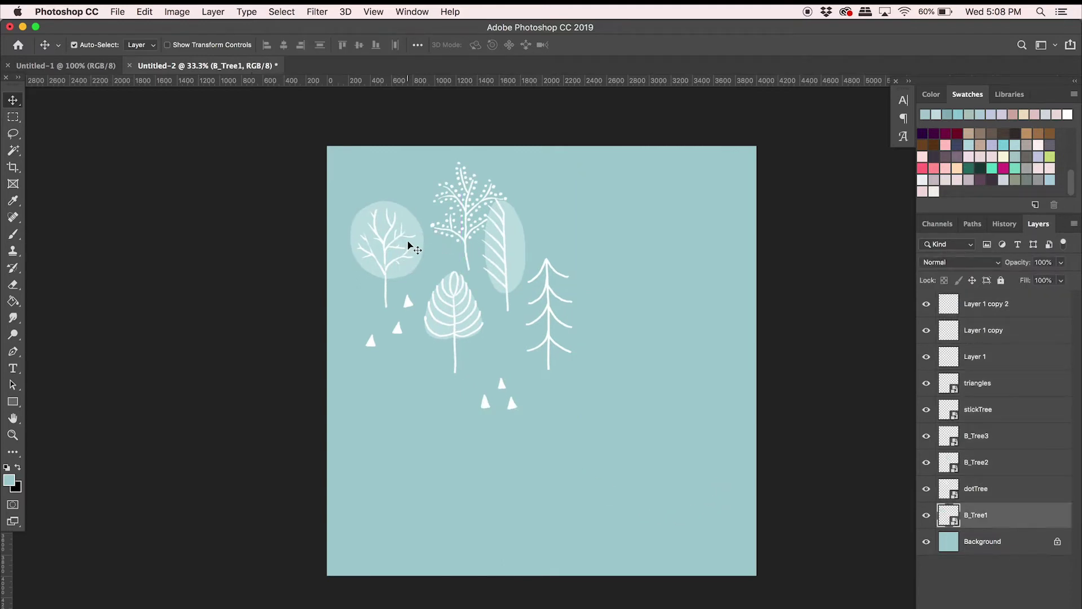
Duplicate the round tree and place the copy right of the pine tree.
key("super+j")
key("super+t")
left_click_drag(412, 245, 615, 253)
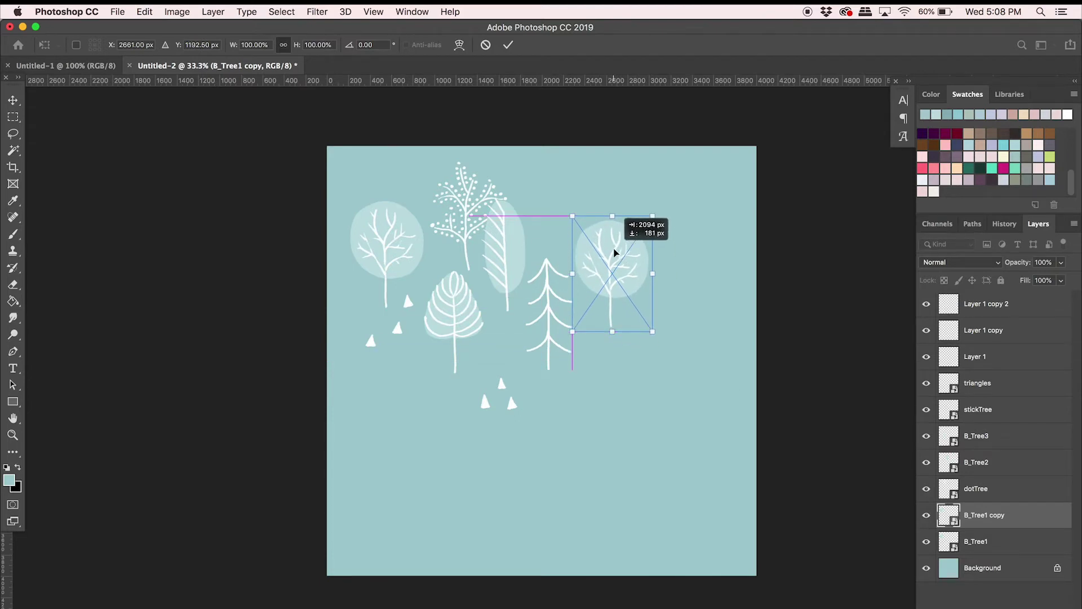
left_click_drag(614, 252, 615, 248)
key("Return")
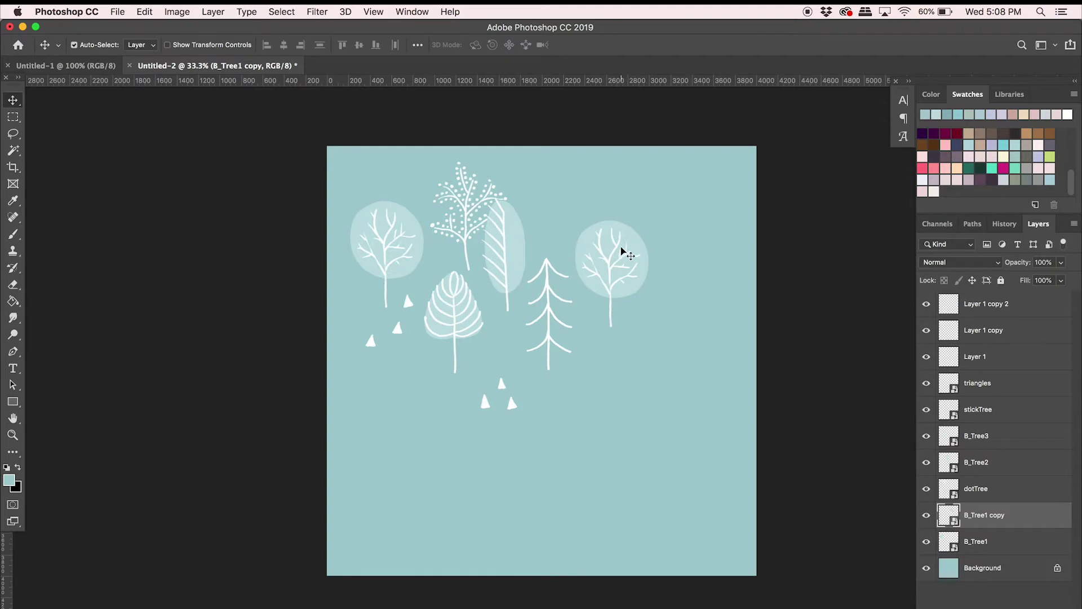
left_click_drag(620, 247, 626, 265)
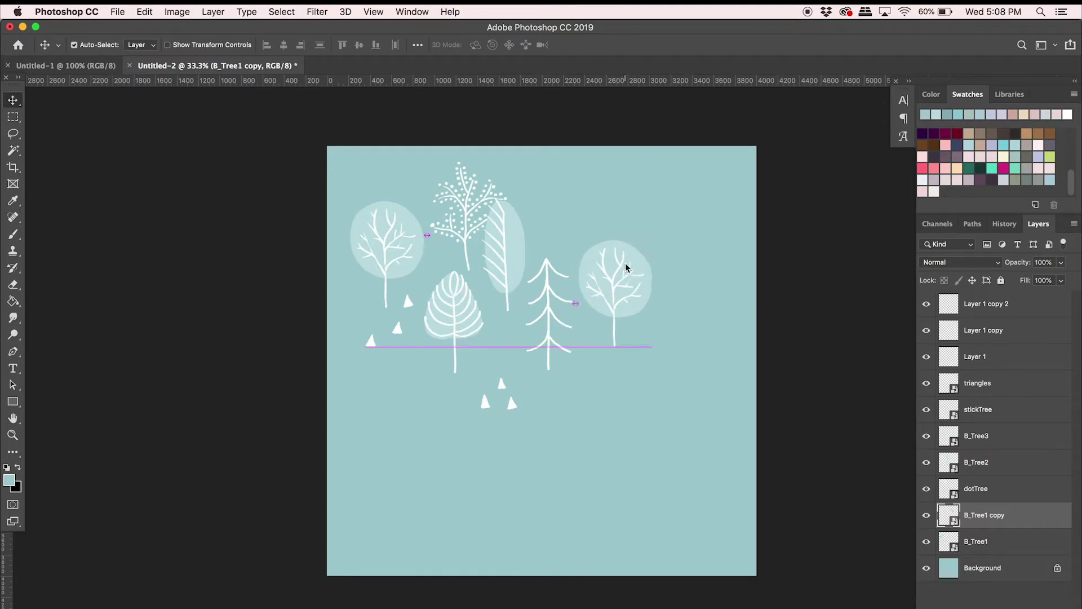
left_click_drag(625, 267, 625, 267)
Nudge the pine and right round tree, then copy the pine tree to the upper right.
left_click_drag(546, 269, 539, 284)
left_click_drag(625, 280, 611, 280)
left_click_drag(539, 283, 637, 180)
Add copies of the leaf, pine, dotted and feather trees on the canvas's right side.
left_click_drag(1045, 397, 1011, 582)
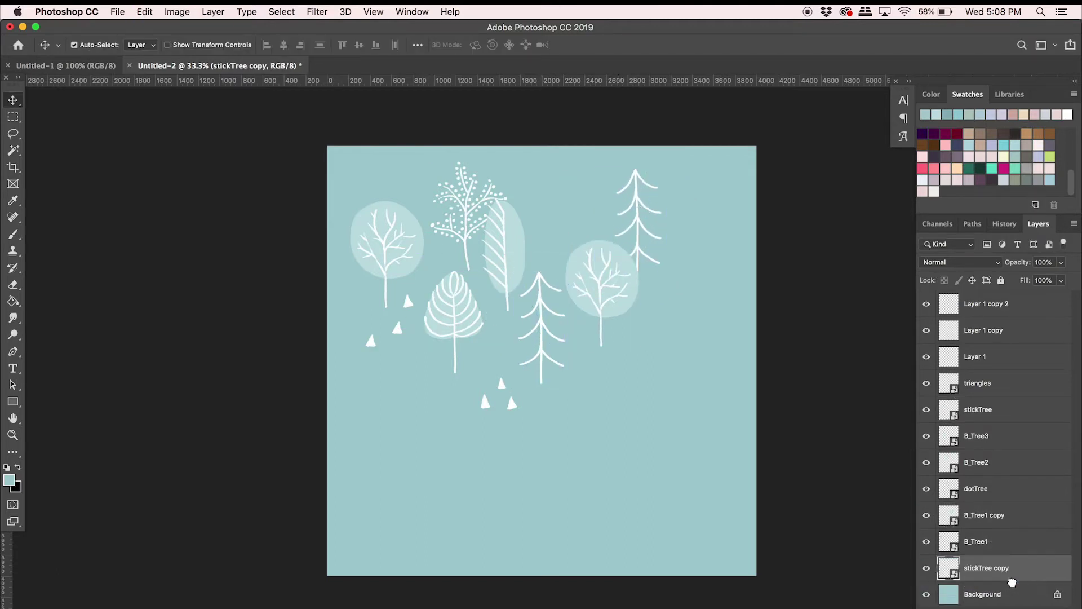
left_click_drag(464, 321, 692, 293)
left_click(642, 231)
left_click_drag(639, 227, 702, 255)
left_click_drag(464, 190, 628, 352)
left_click(514, 251, "alt")
key("super+t")
left_click_drag(514, 251, 676, 442)
key("Return")
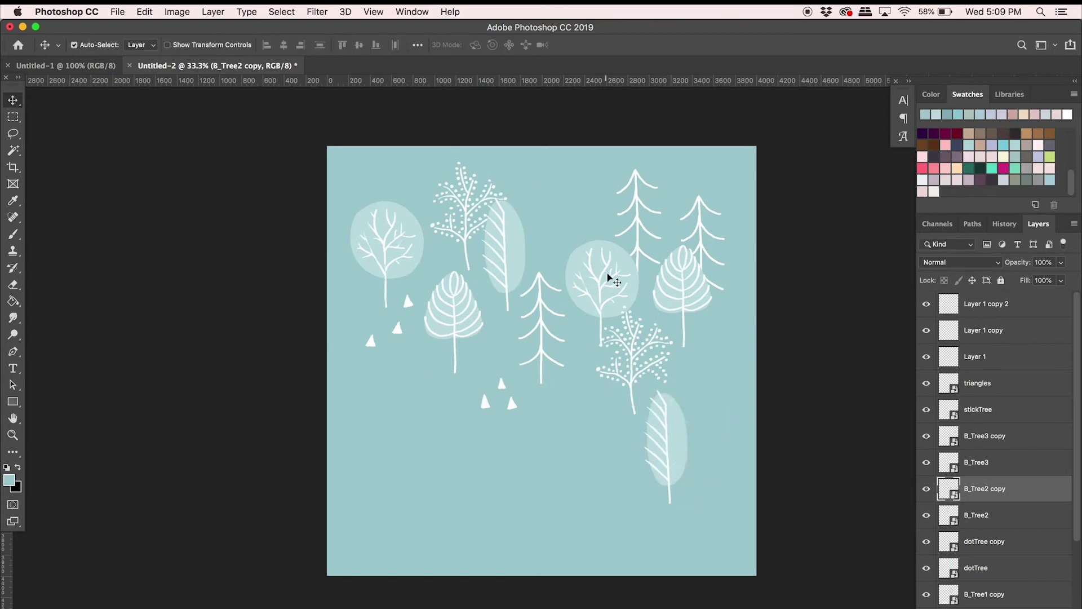
Add leaf, pine, dotted, round and feather tree copies across the lower left.
left_click_drag(681, 288, 616, 476)
left_click_drag(635, 211, 568, 451)
key("super+bracketleft")
key("super+bracketleft")
key("super+bracketleft")
key("super+bracketleft")
key("super+bracketleft")
key("super+bracketleft")
left_click_drag(665, 358, 513, 431)
left_click_drag(502, 389, 497, 345)
left_click_drag(383, 242, 411, 474)
left_click_drag(519, 247, 374, 406)
left_click_drag(575, 397, 400, 371)
Scatter more white triangle copies across the canvas.
left_click_drag(414, 307, 690, 373)
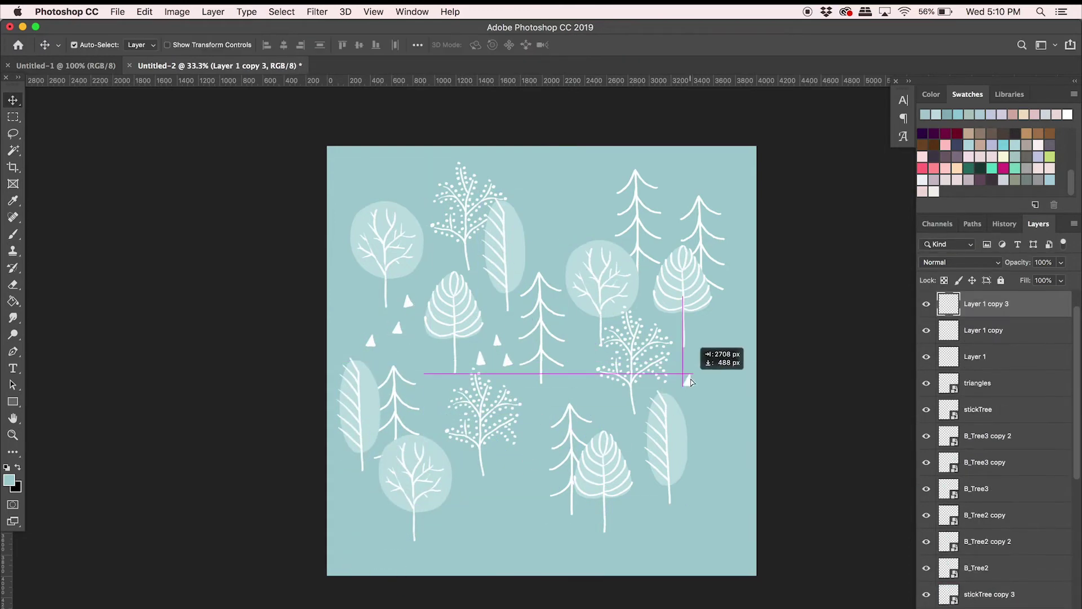
left_click_drag(494, 354, 518, 476)
left_click_drag(689, 381, 724, 348)
left_click_drag(550, 539, 591, 210)
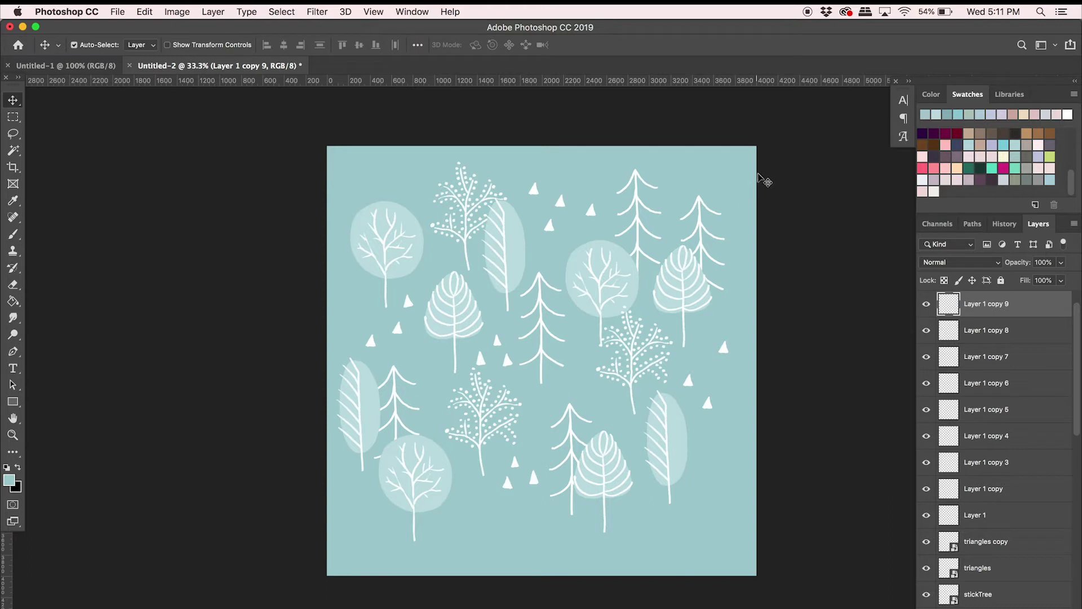
Move all trees and triangles up-left so some cross the top and left edges.
left_click_drag(779, 161, 349, 529)
left_click_drag(676, 460, 648, 421)
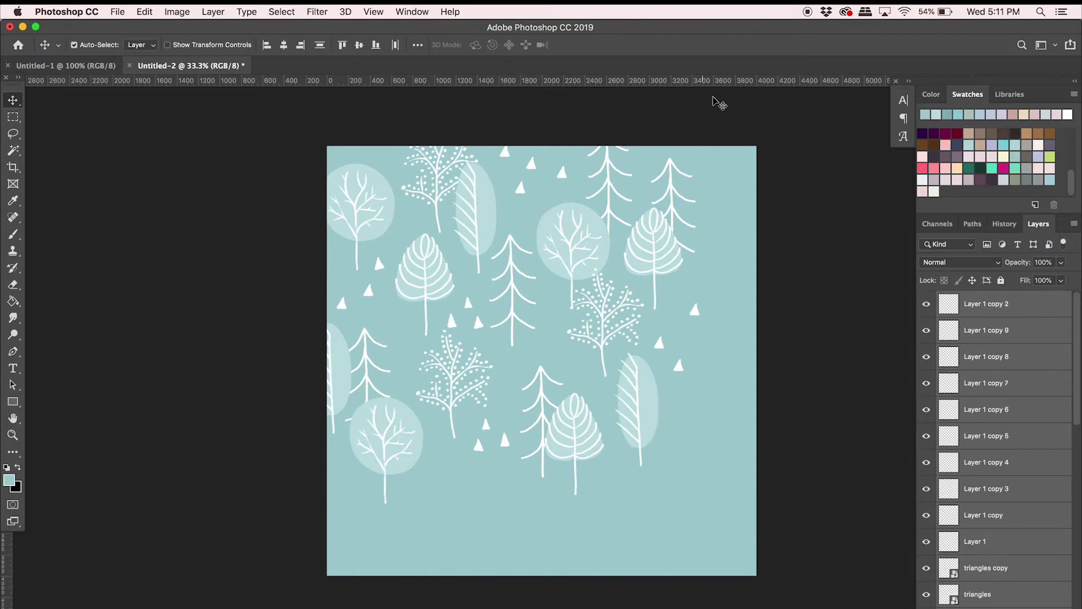
left_click_drag(734, 96, 289, 154)
Duplicate the top-edge elements and move the copies 4000 px down (Y 351 → 4351 px).
key("super+j")
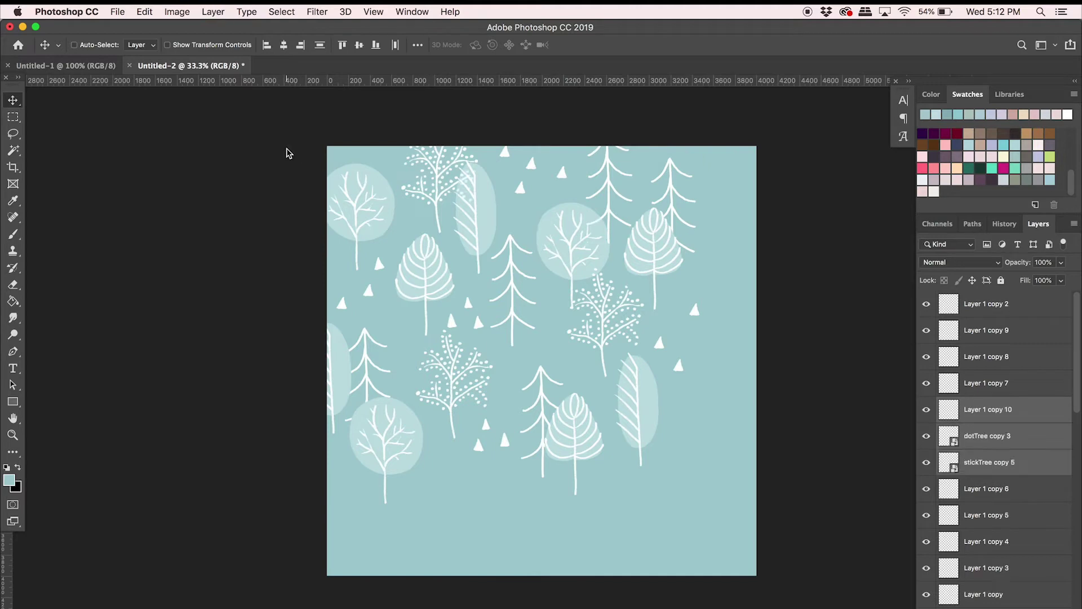
key("super+t")
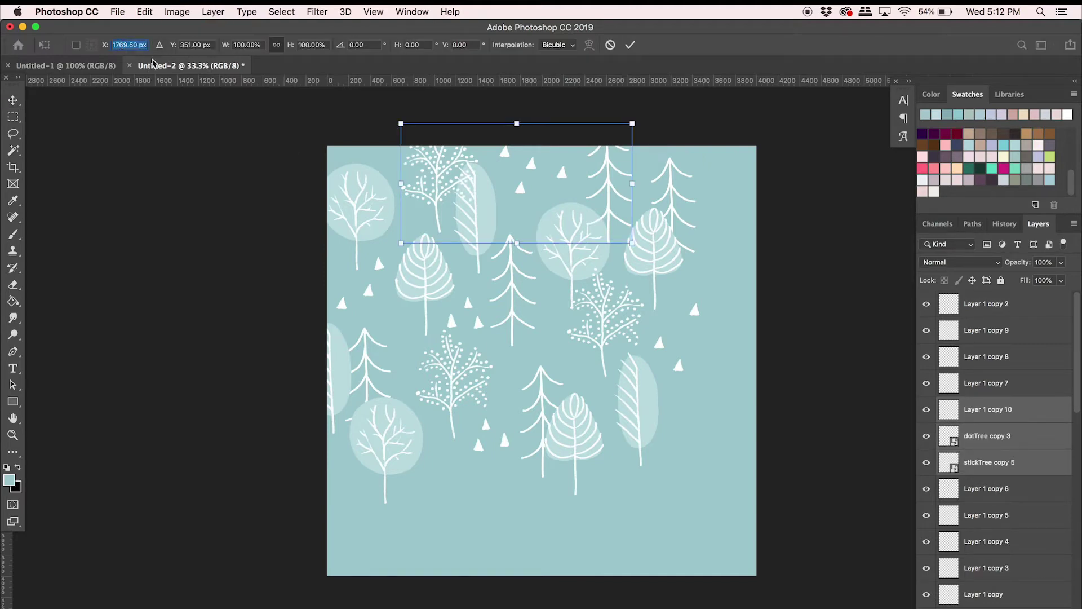
key("Return")
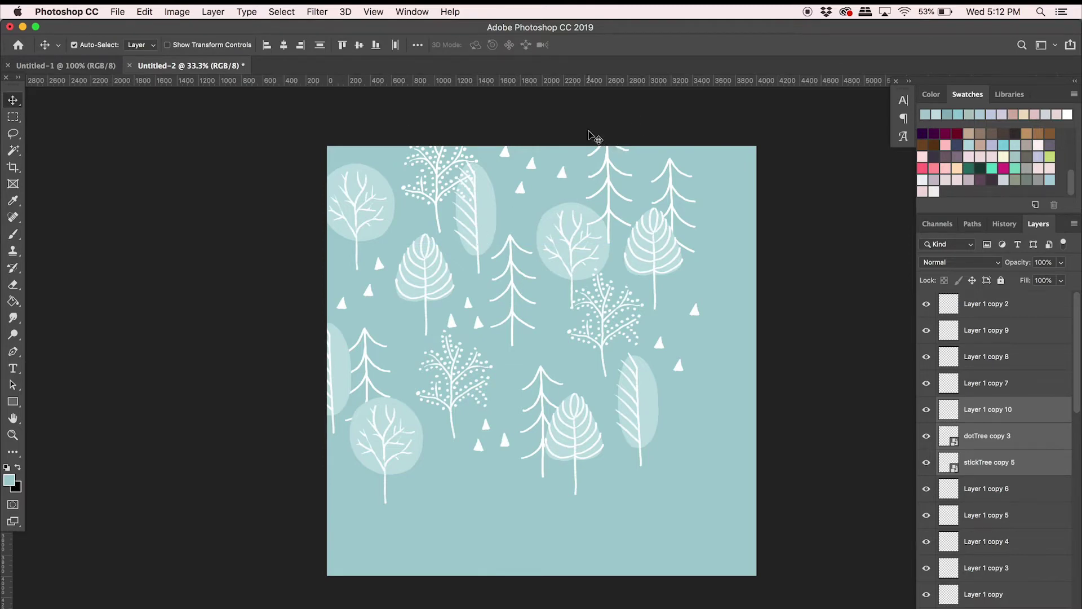
key("super+t")
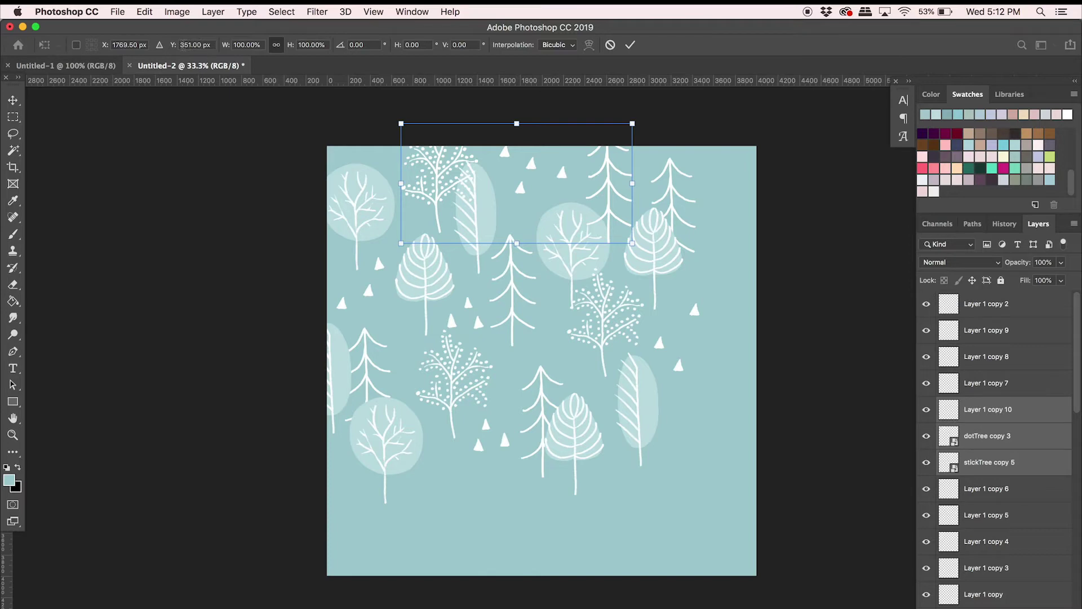
left_click(192, 45)
left_click(181, 46)
type("4")
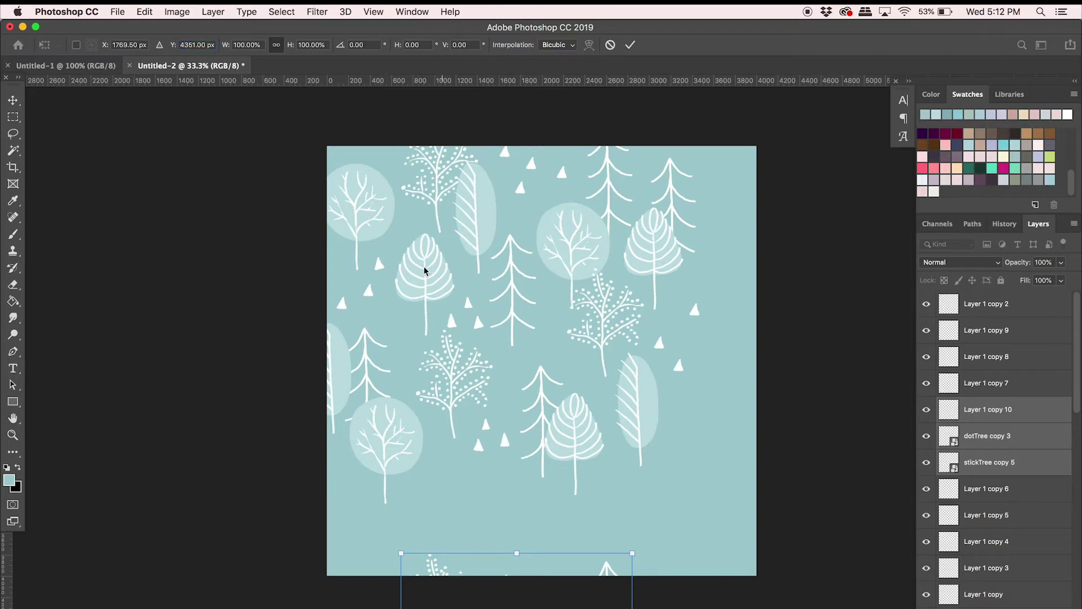
key("Return")
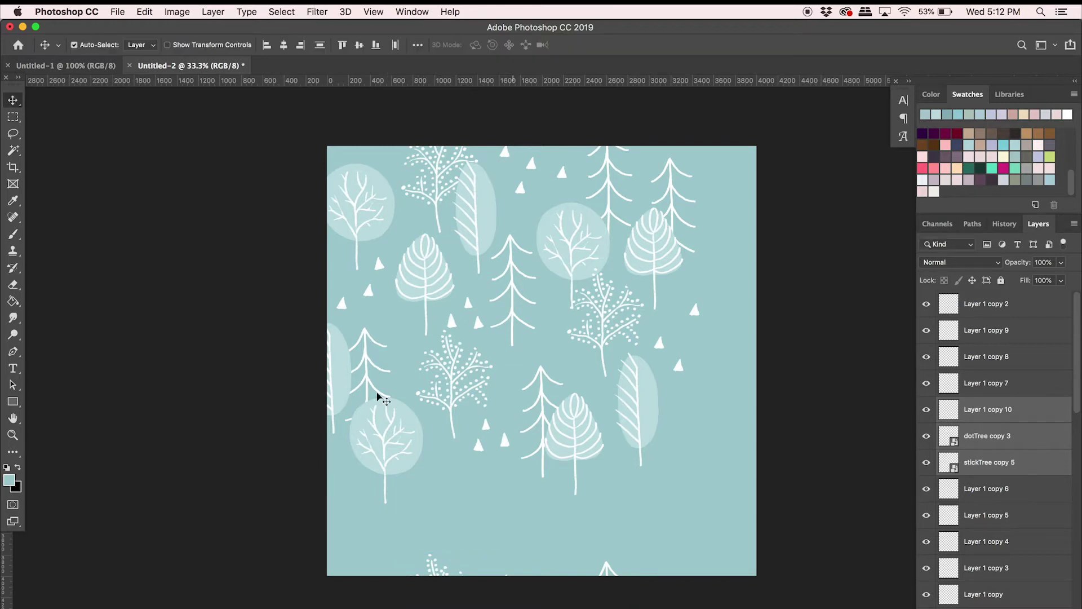
left_click_drag(277, 141, 332, 599)
Duplicate the left-edge trees and offset the copies to X 4221.50 px (4000 px right).
key("super+j")
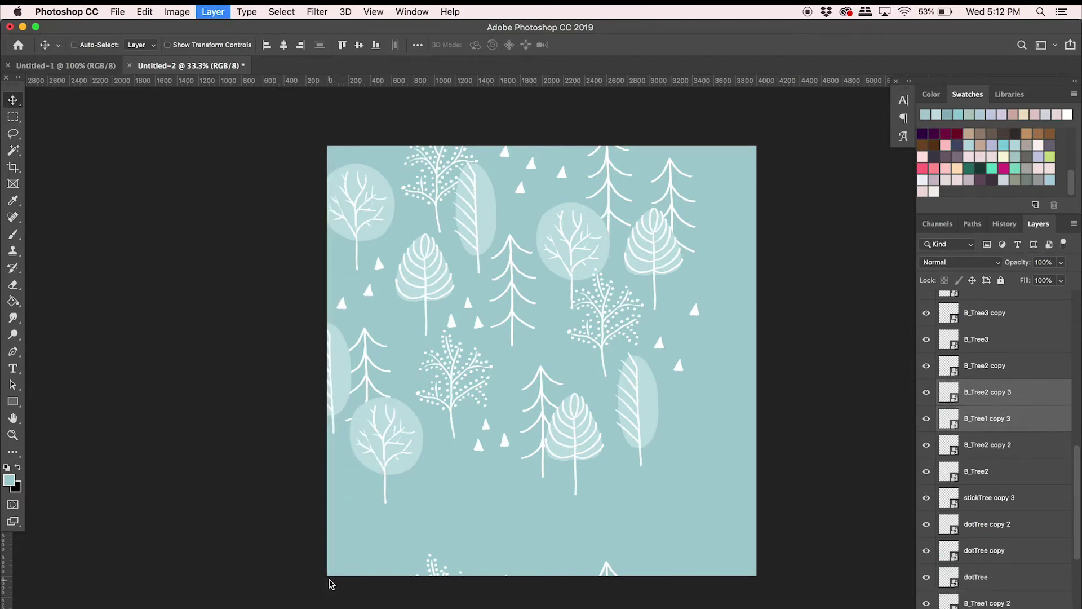
key("super+t")
left_click(113, 45)
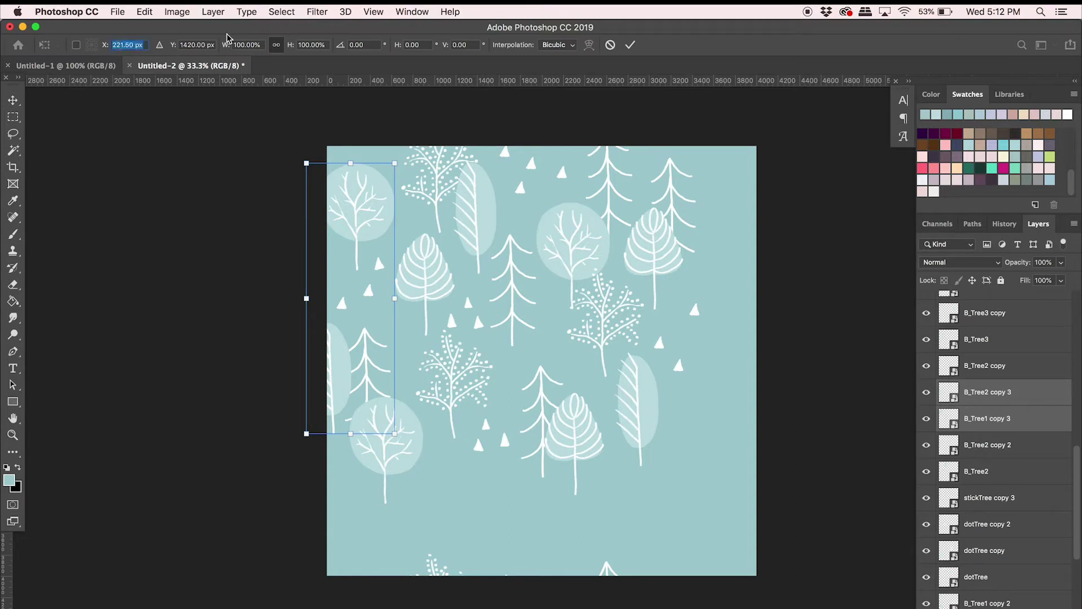
type("4")
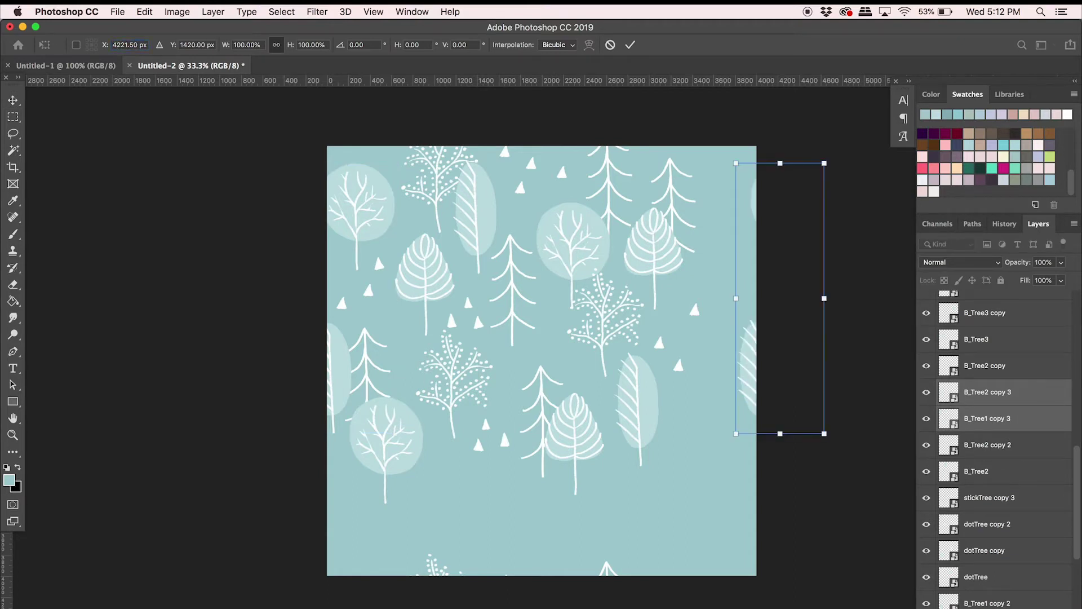
key("Return")
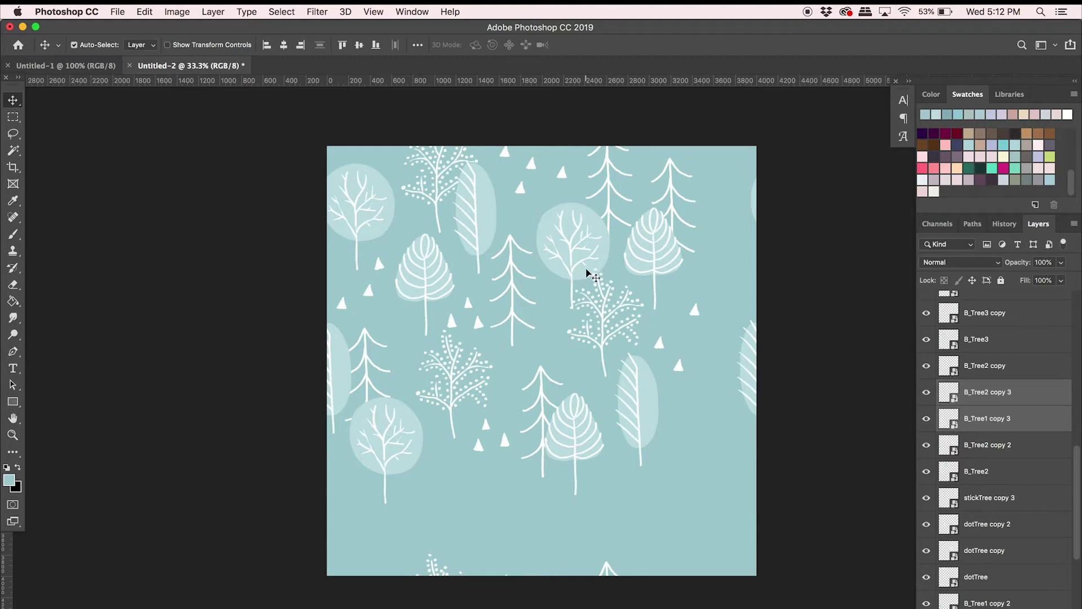
Duplicate the right feather tree and move the copy across the top-right edge.
left_click(638, 405)
key("super+j")
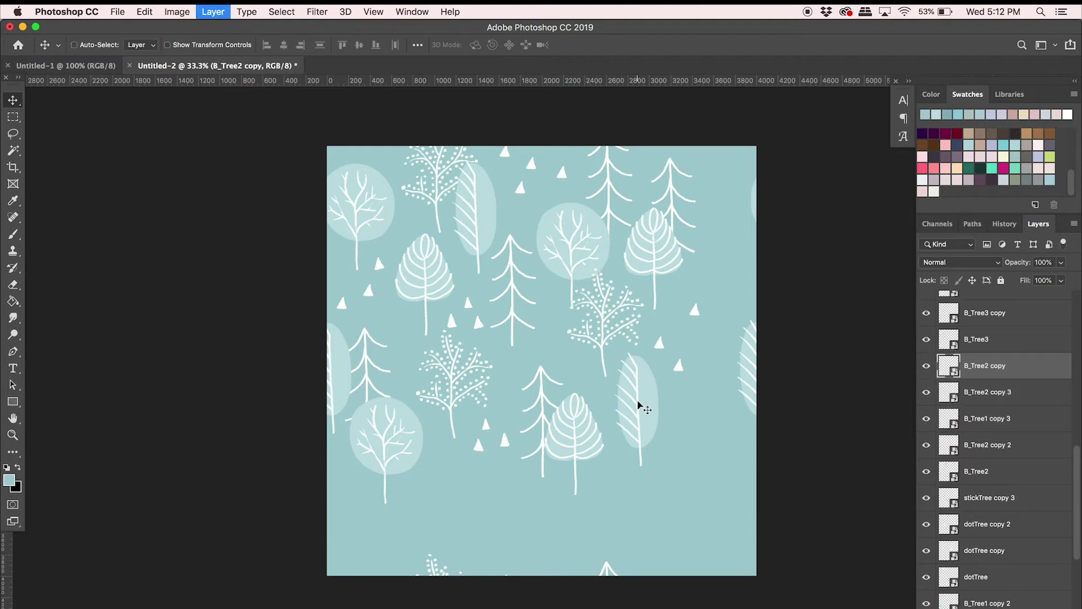
key("super+t")
left_click_drag(638, 406, 729, 168)
key("Return")
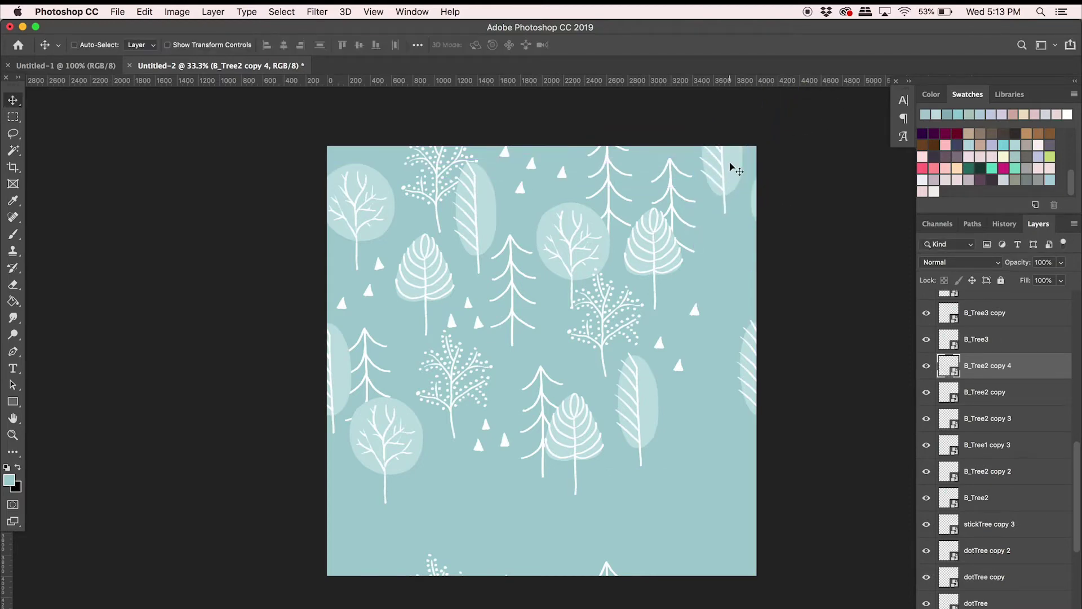
Duplicate that feather tree and shift it to Y 4105 px at the bottom edge.
key("super+j")
key("super+t")
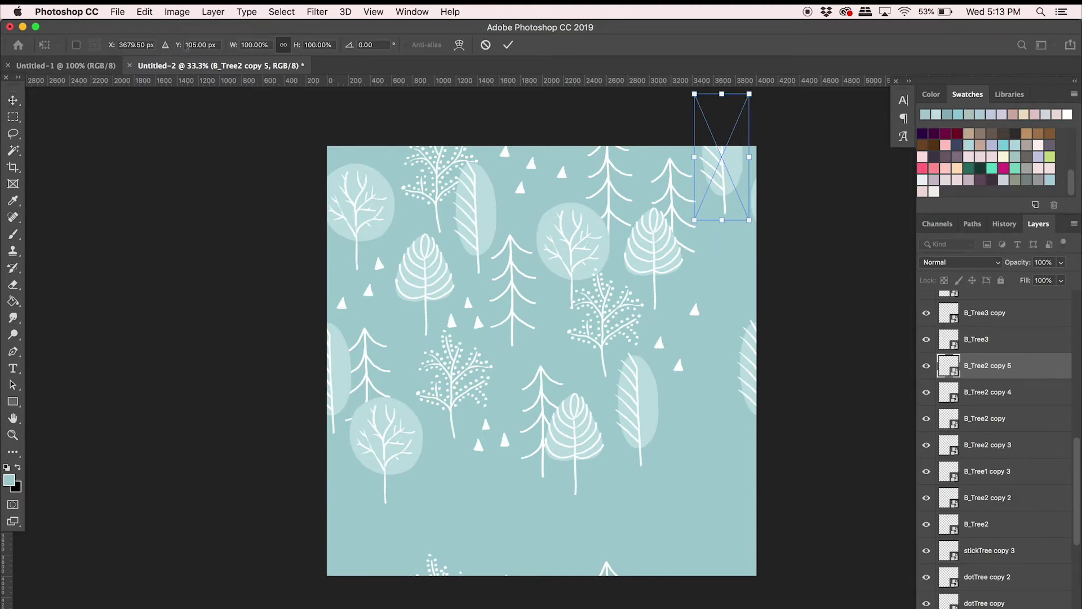
left_click(186, 46)
type("4")
key("Return")
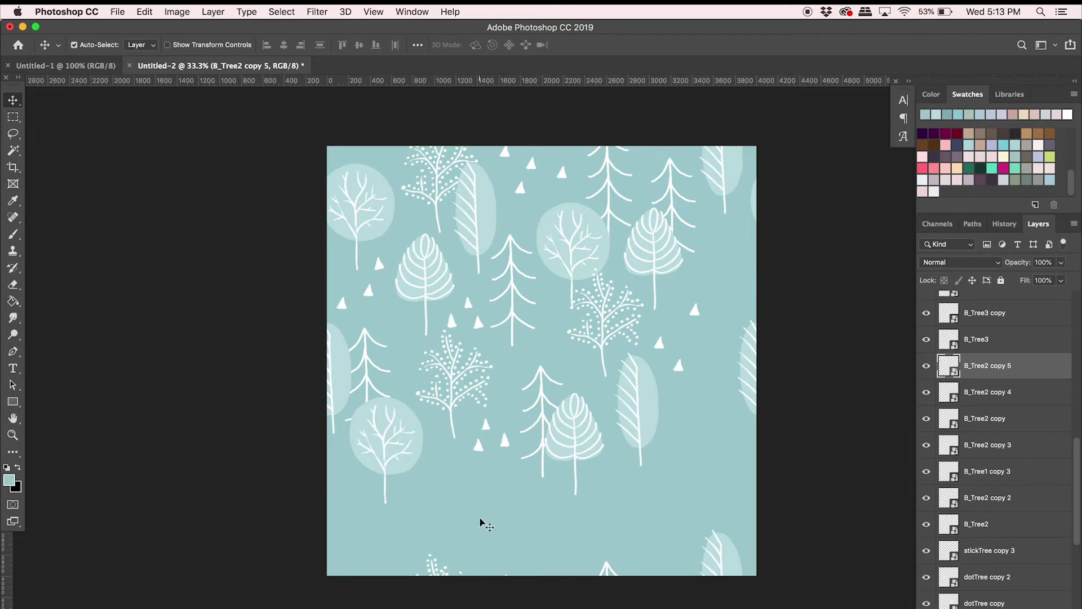
Place copies of the round tree toward the bottom centre and the leaf tree at lower right.
left_click(417, 446)
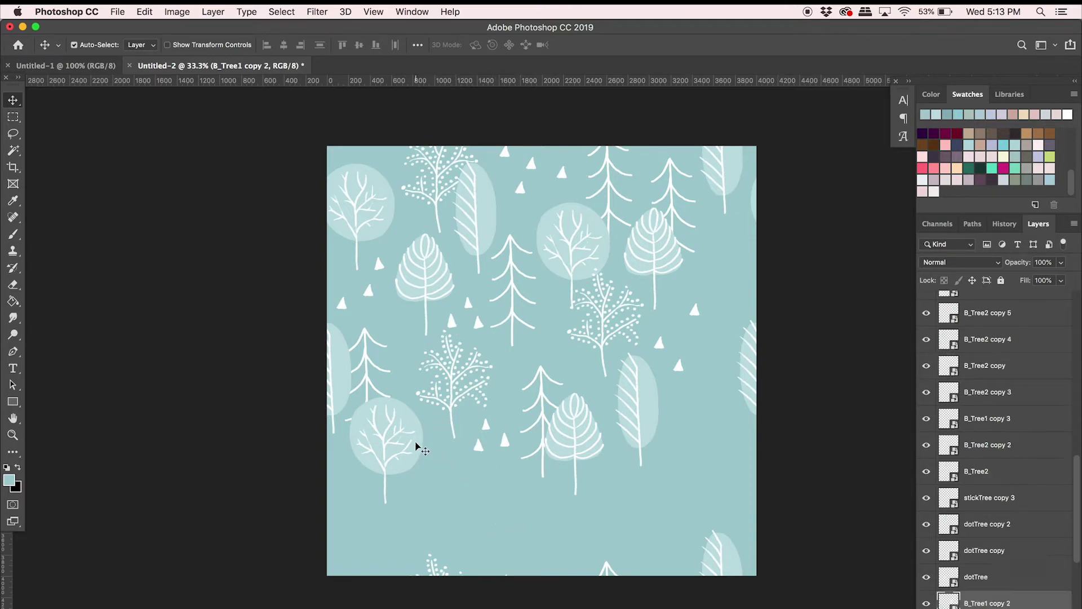
key("ctrl+t")
left_click_drag(411, 446, 519, 509)
key("Return")
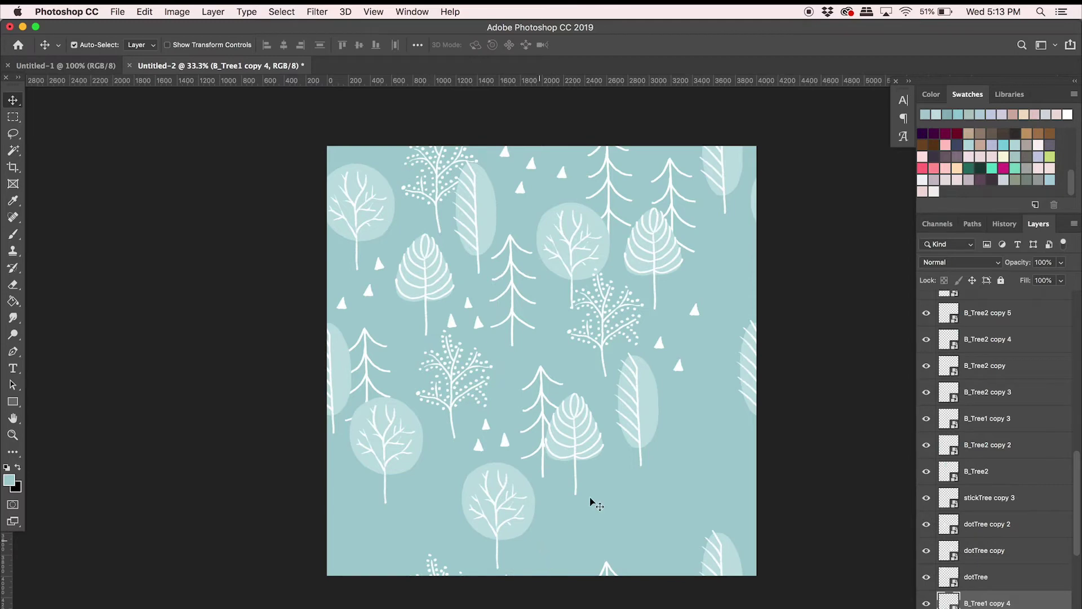
left_click(583, 439)
key("super+j")
key("super+t")
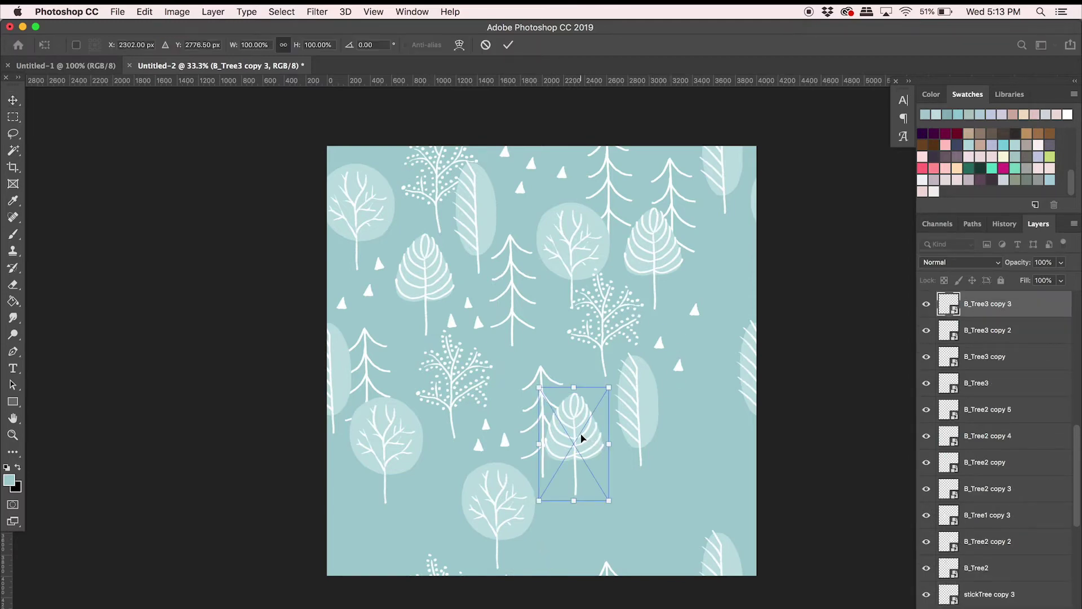
left_click_drag(584, 441, 688, 510)
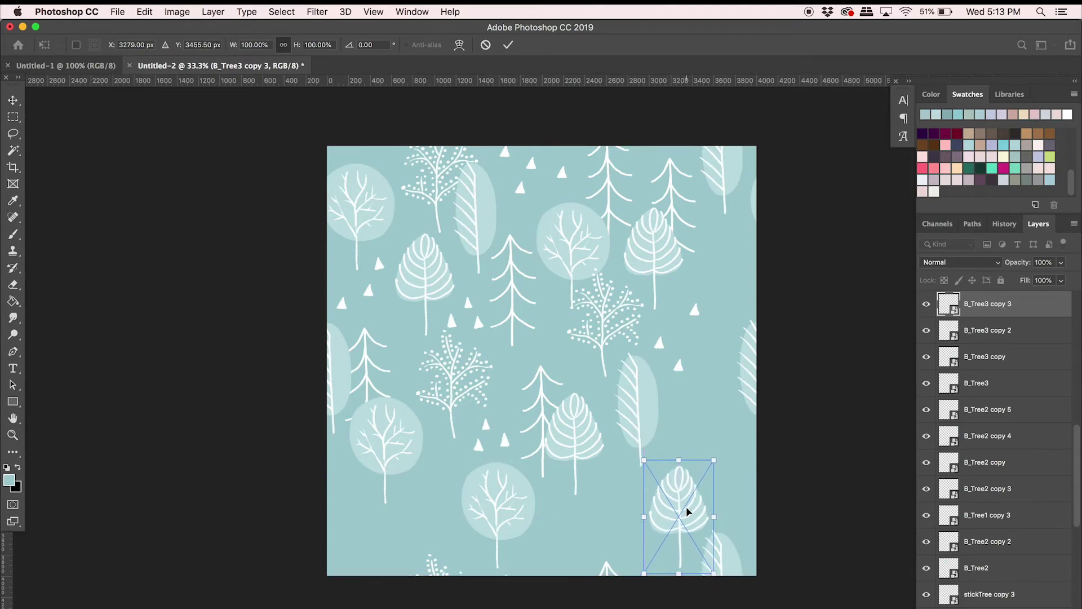
key("Return")
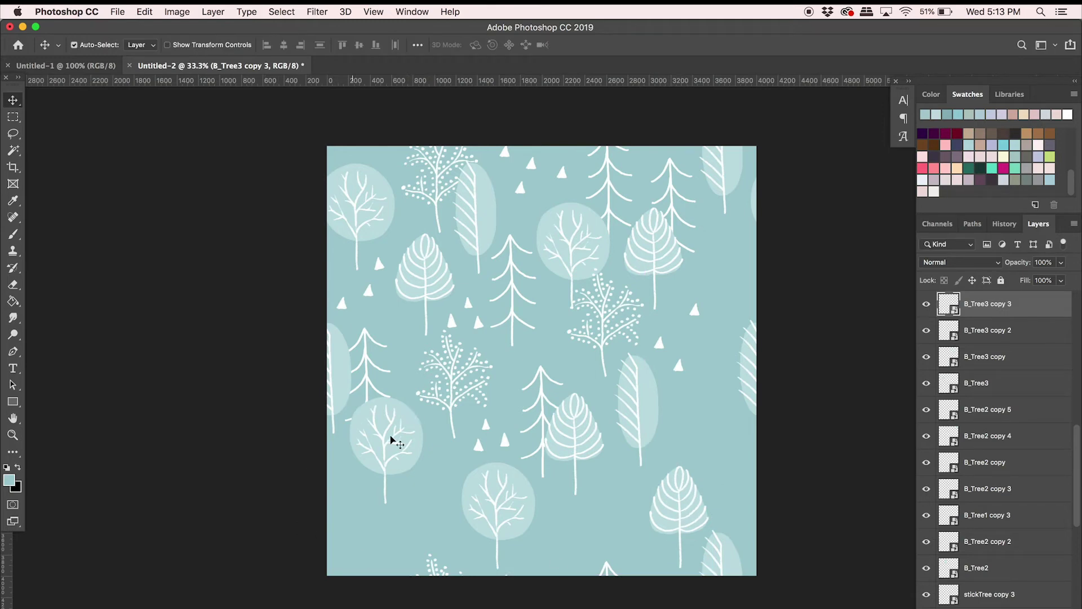
Put a leaf tree copy across the left edge and repeat it 4000 px right.
left_click(586, 431)
key("super+j")
key("super+t")
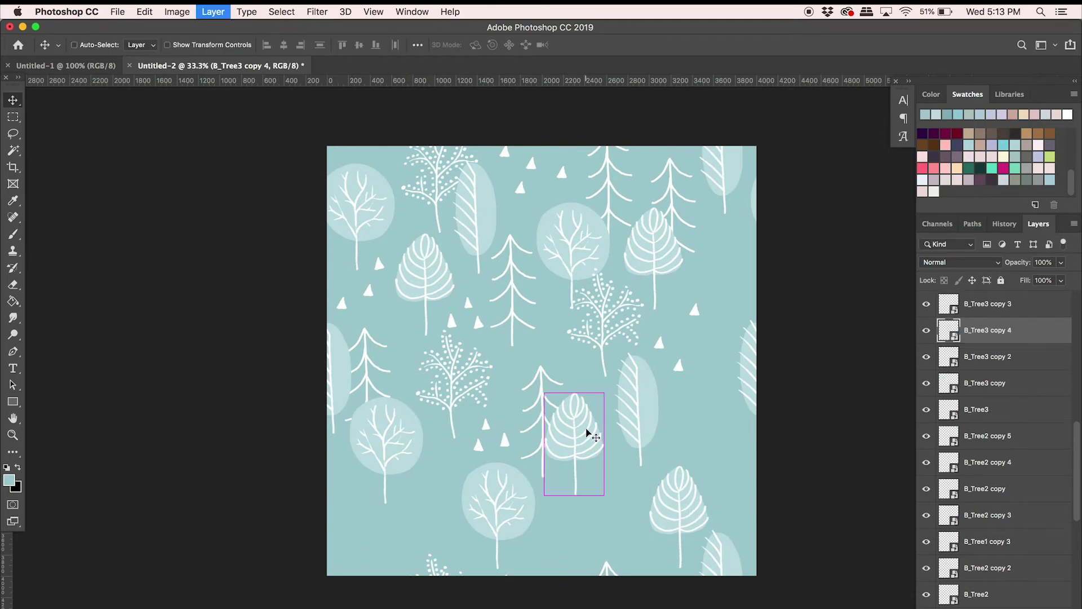
left_click_drag(584, 435, 353, 512)
key("Return")
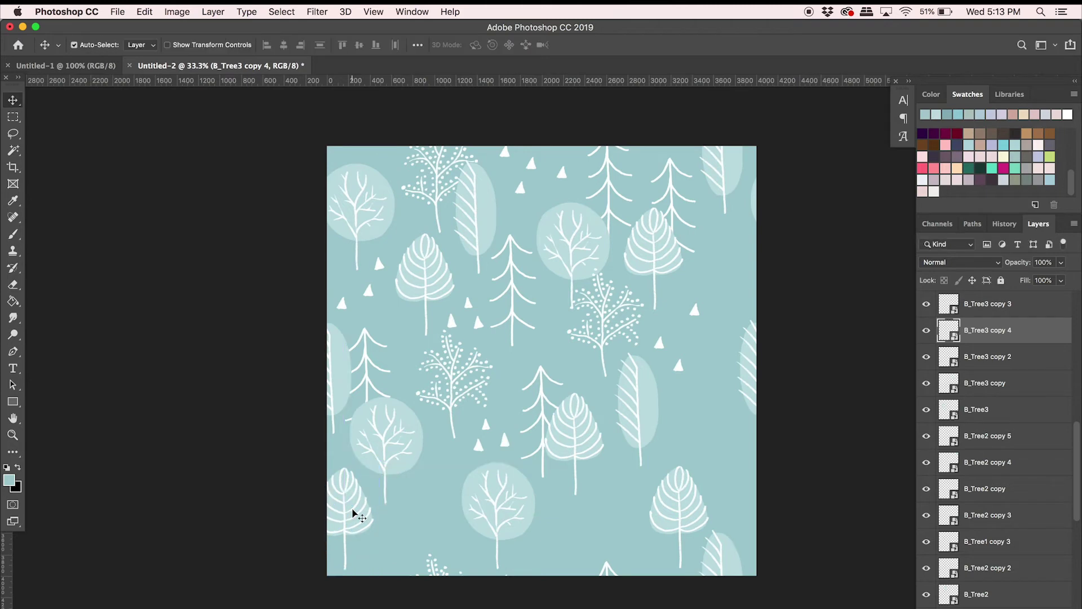
key("super+j")
key("super+t")
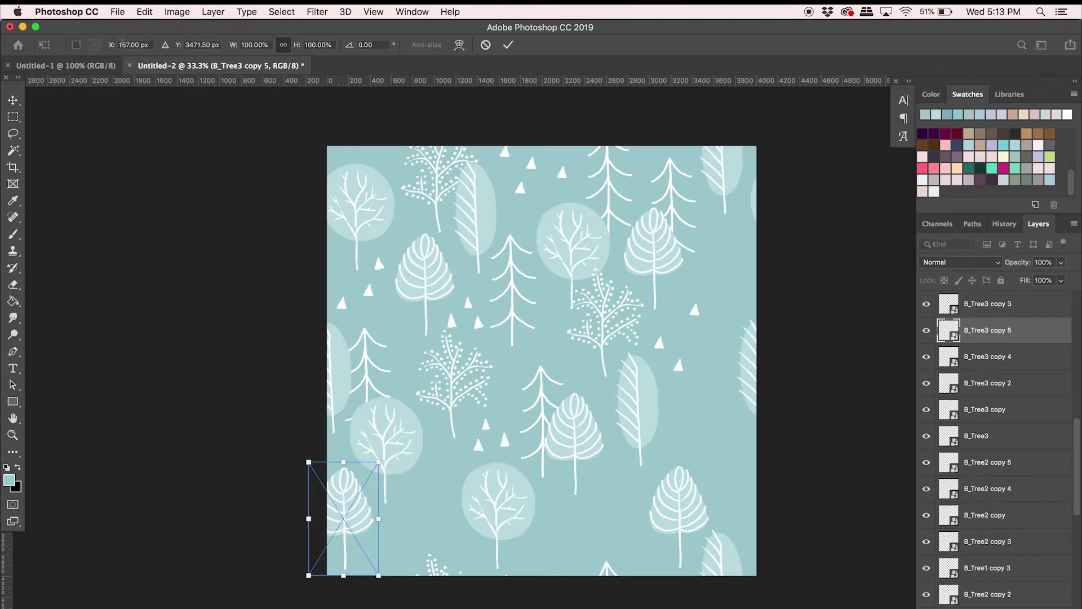
left_click(120, 44)
type("4")
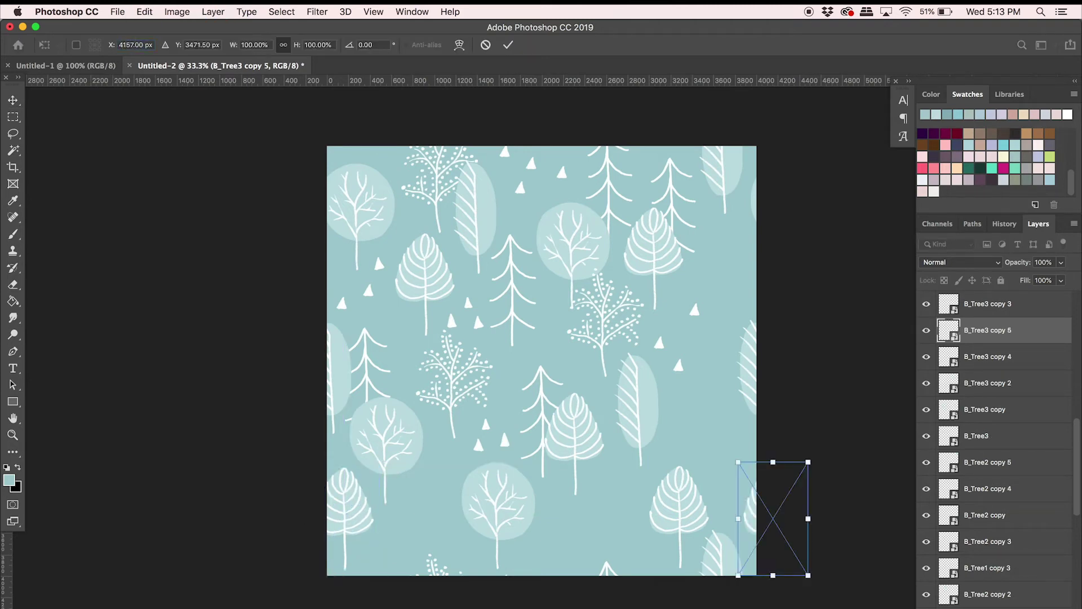
key("Return")
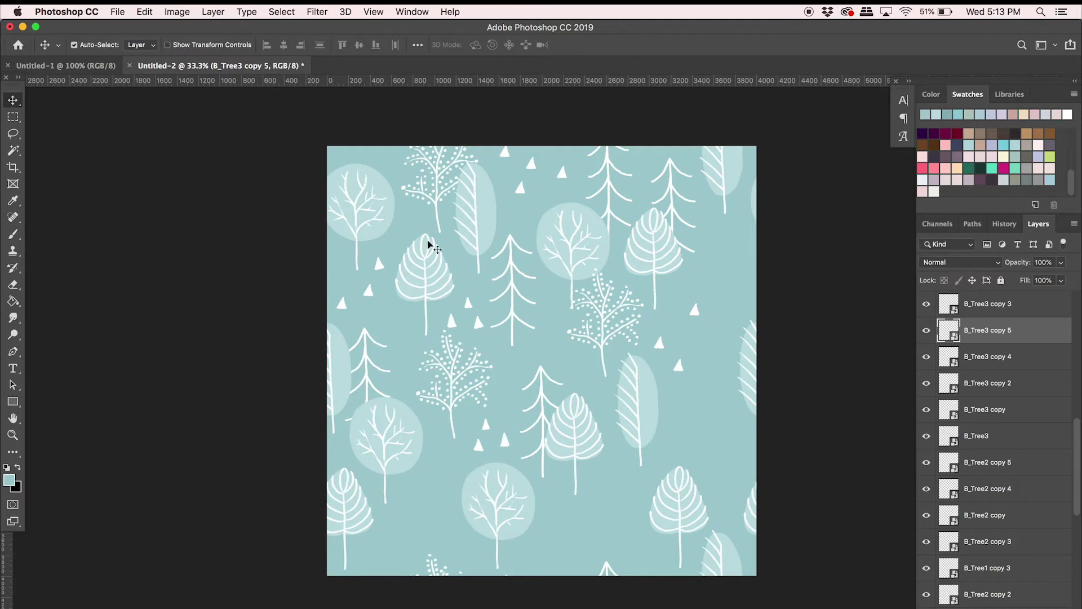
Delete the redundant leaf tree copy and select the dotted tree.
left_click(686, 501)
key("BackSpace")
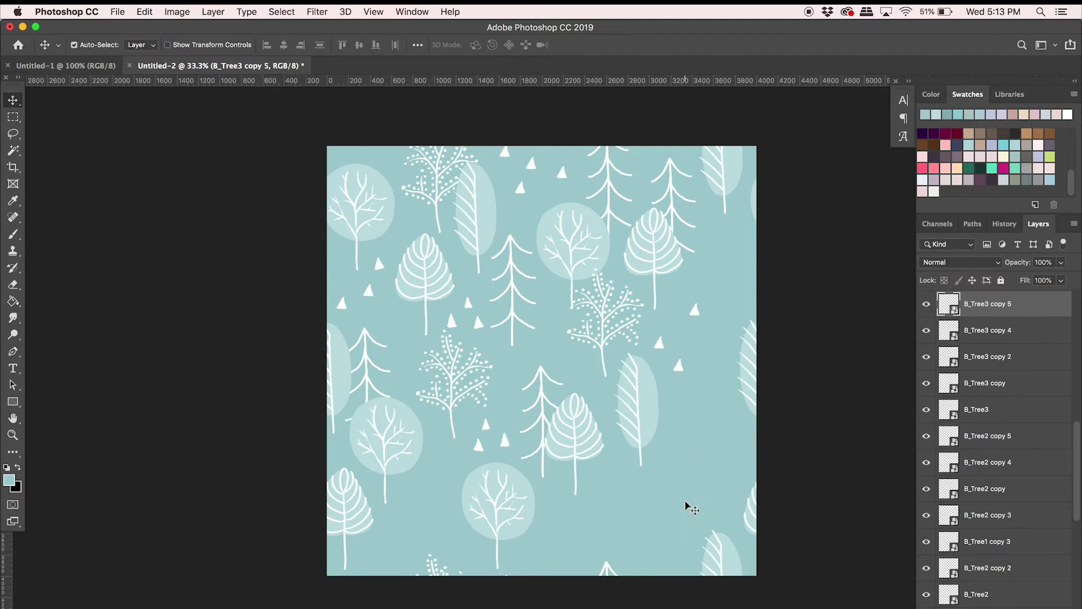
left_click(466, 375)
left_click(455, 375)
Place a dotted tree copy at lower right and two stick tree copies lower down.
key("ctrl+alt+t")
left_click_drag(456, 375, 681, 454)
key("Return")
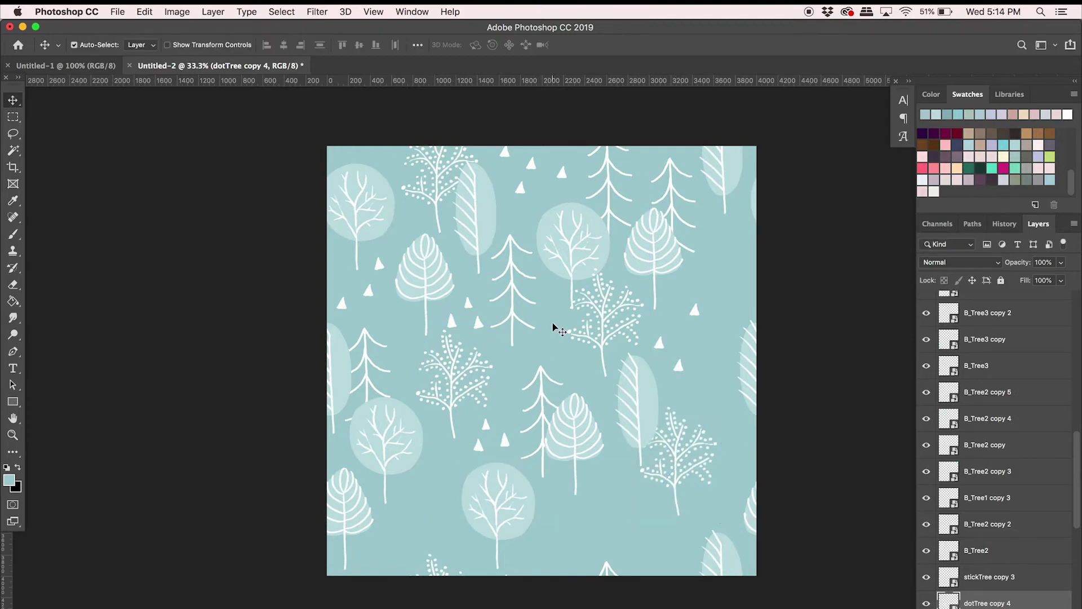
left_click(516, 293)
key("ctrl+alt+t")
left_click_drag(515, 295, 422, 492)
key("Return")
key("super+alt+t")
key("Return")
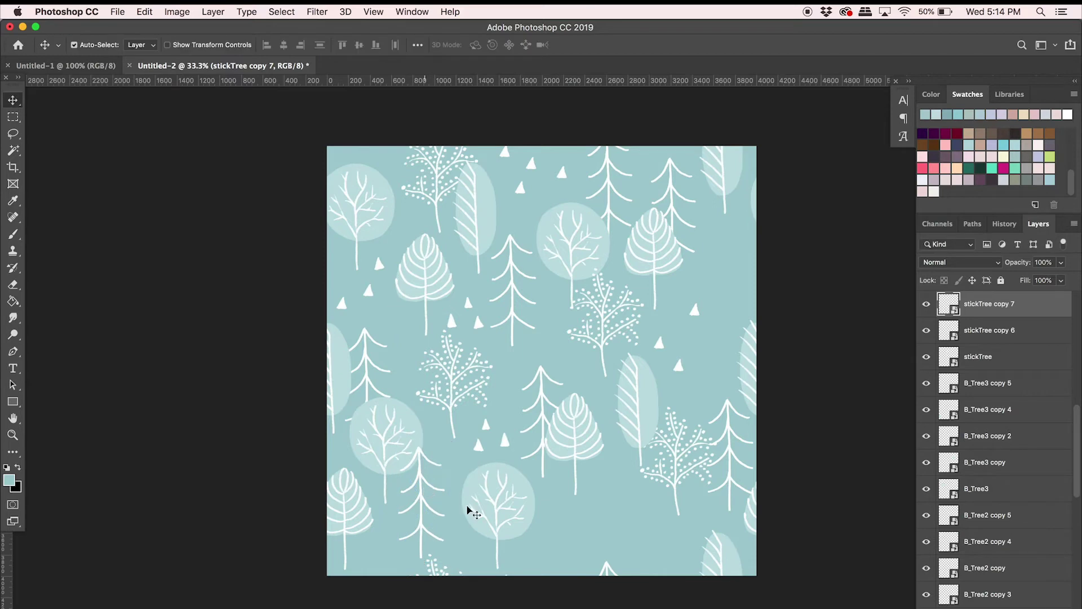
Copy small white triangles down to the bottom of the canvas.
left_click_drag(479, 319, 575, 555)
left_click(680, 370)
left_click_drag(680, 369, 616, 496)
key("cmd+t")
key("Return")
key("cmd+t")
key("Return")
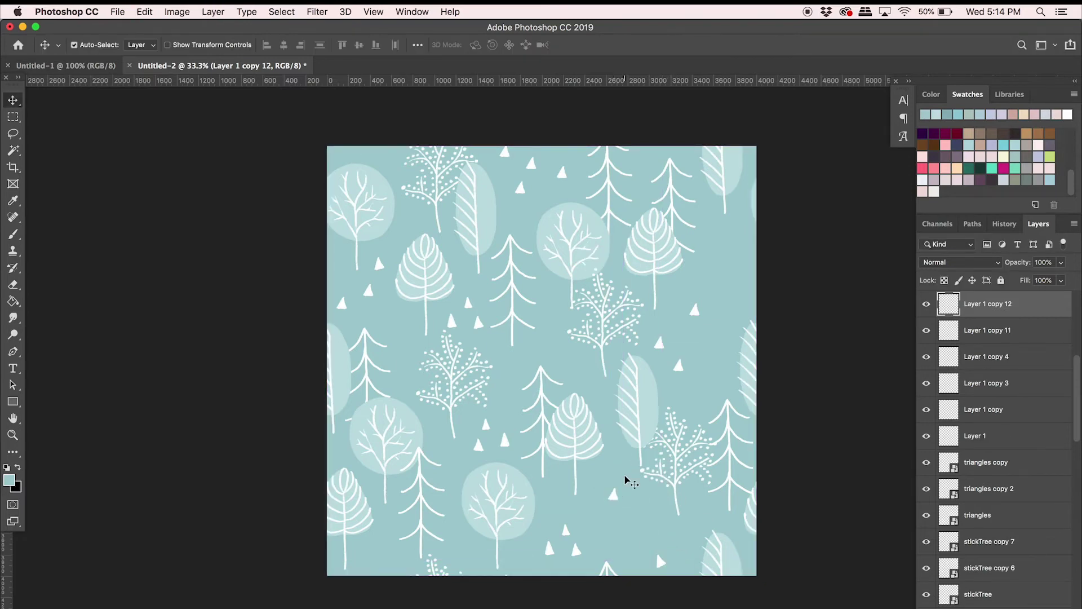
Add triangle copies at the right edge, lower left and lower middle gap.
left_click(379, 262, "alt")
key("super+t")
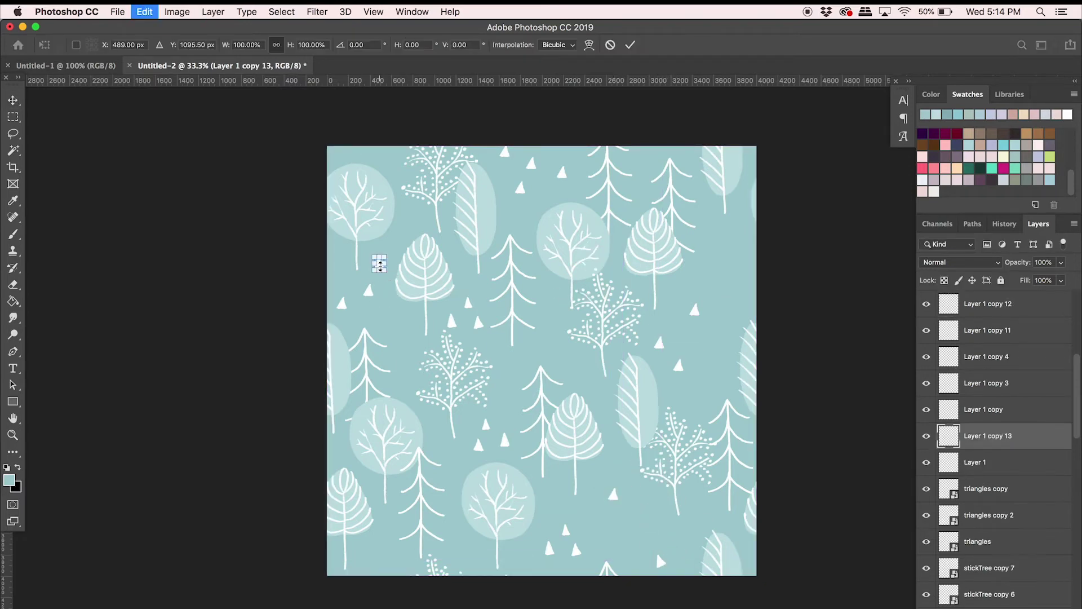
key("Return")
left_click_drag(379, 263, 800, 203)
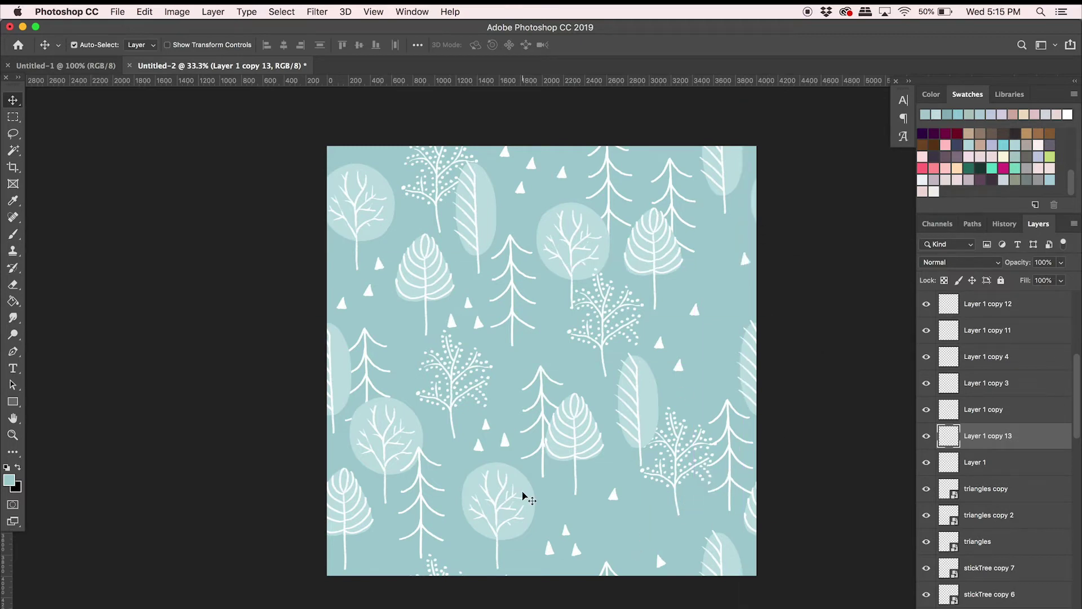
left_click(621, 260, "alt")
left_click_drag(746, 258, 370, 560)
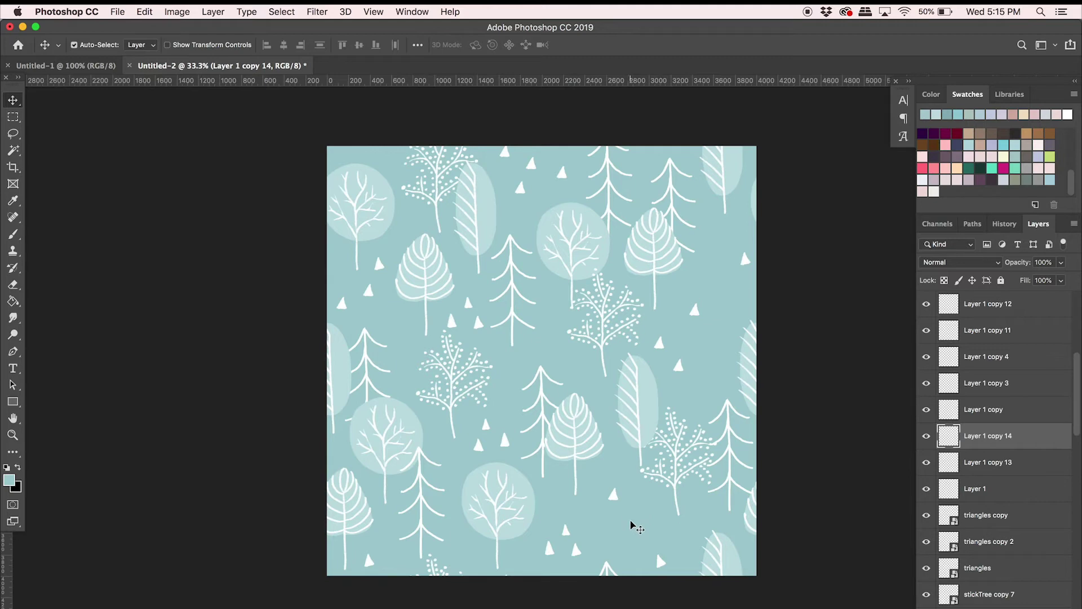
left_click_drag(618, 496, 661, 538)
Flip the new triangle horizontally and rotate it about 28 degrees.
key("super+t")
left_click(145, 11)
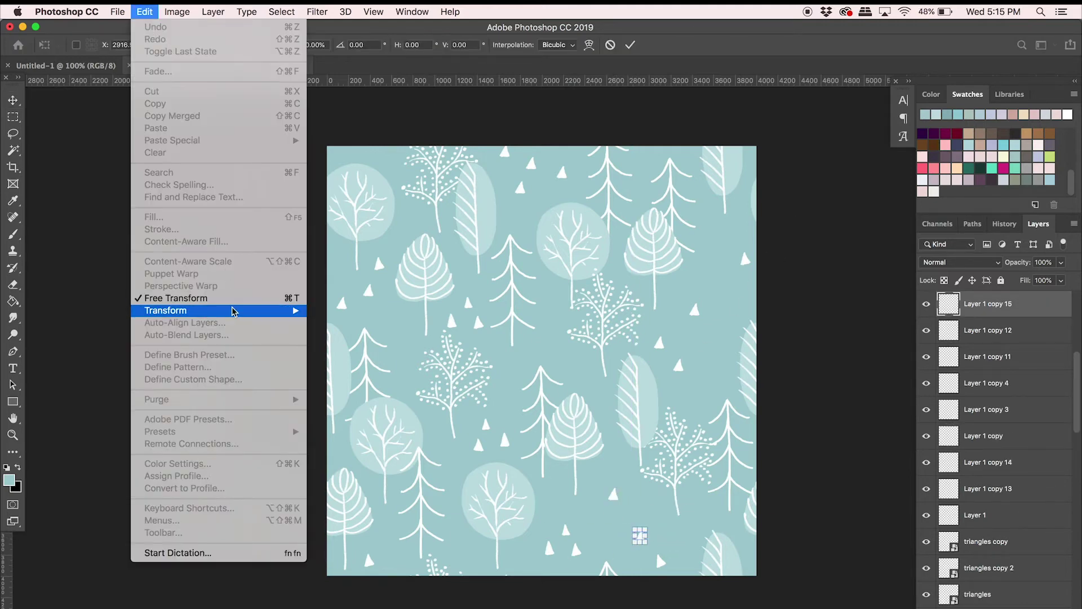
mouse_move(226, 309)
left_click(395, 455)
left_click_drag(668, 521, 640, 488)
key("Return")
Group all the tree and triangle motif layers into Group 1.
key("super+minus")
key("super+plus")
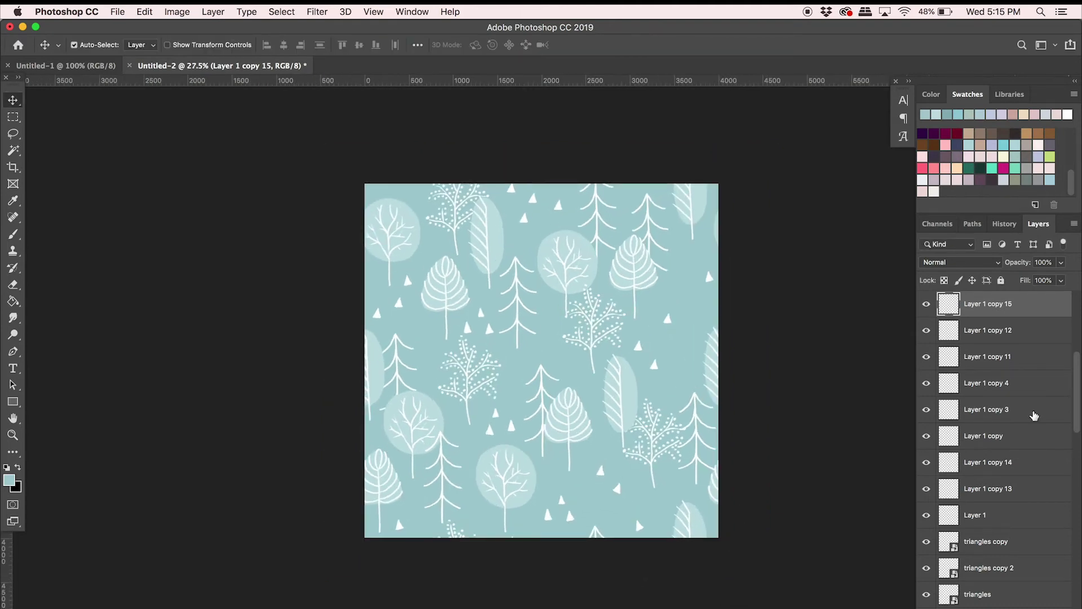
left_click(992, 541)
scroll(1017, 451, "down", 10)
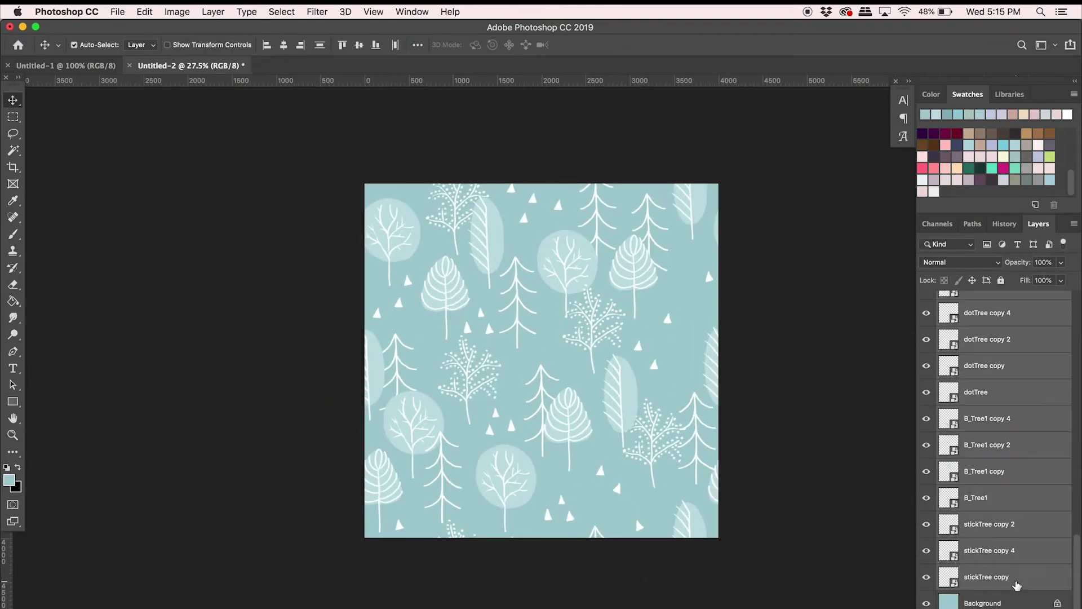
key("super+g")
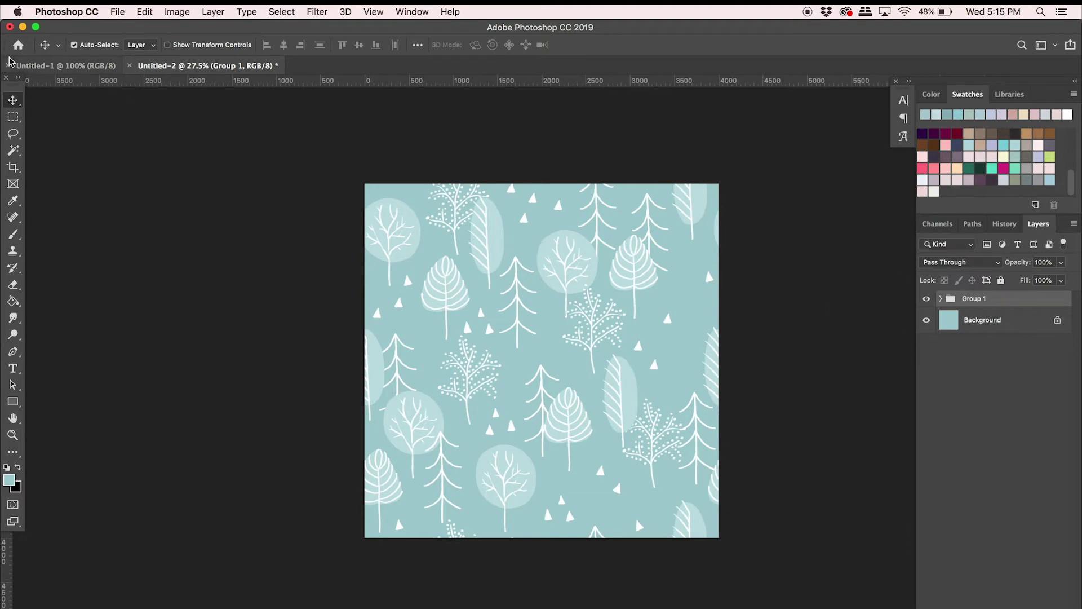
Define the tile as a new pattern named Pattern 15.
left_click(148, 11)
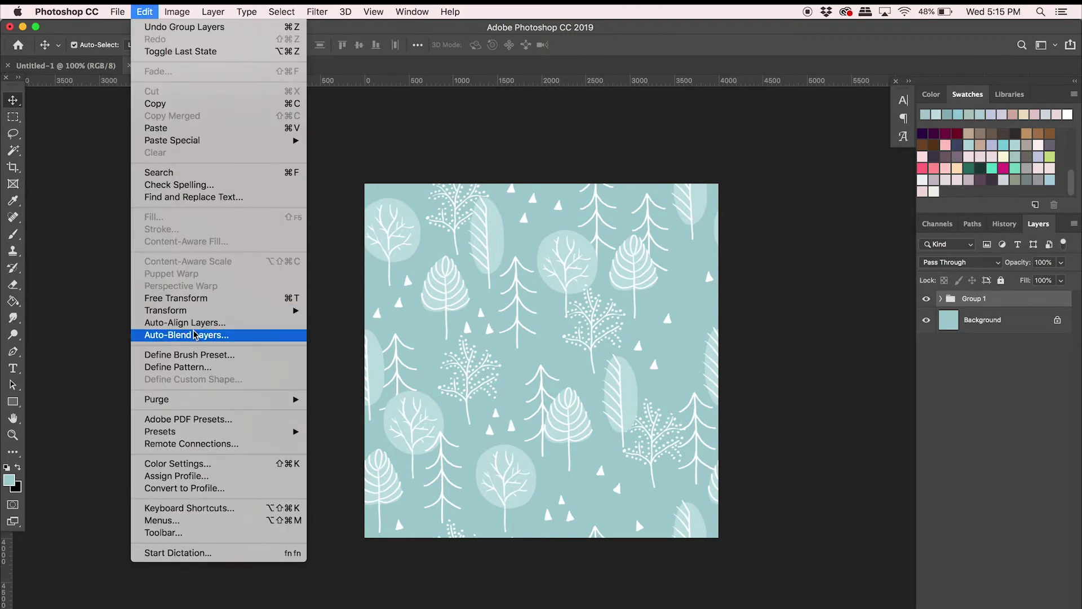
left_click(204, 367)
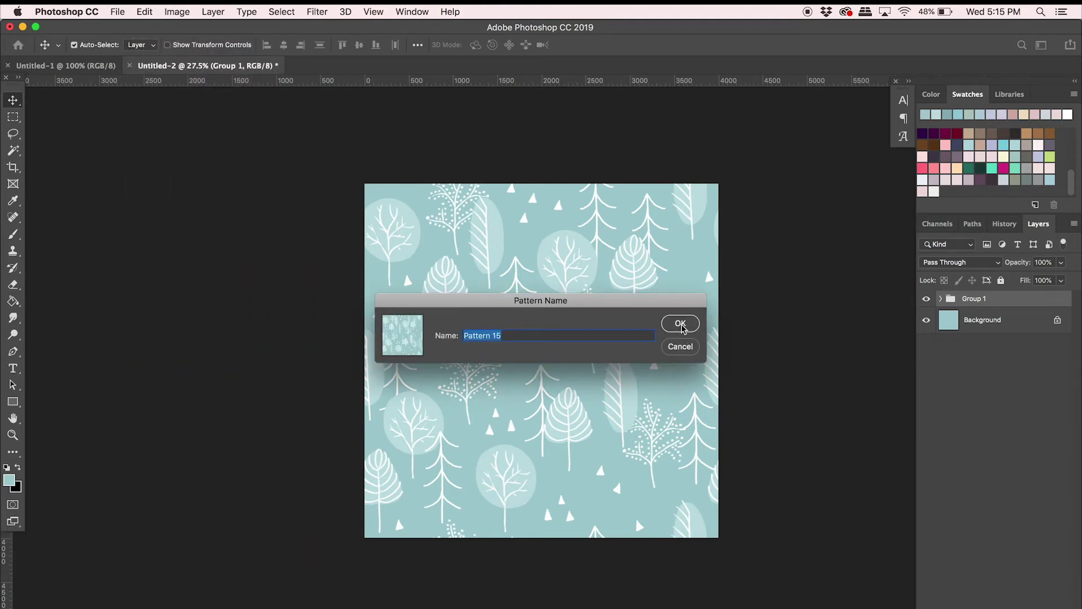
left_click(680, 323)
Add a Pattern Fill 1 layer using the tree pattern at about half scale.
left_click(213, 13)
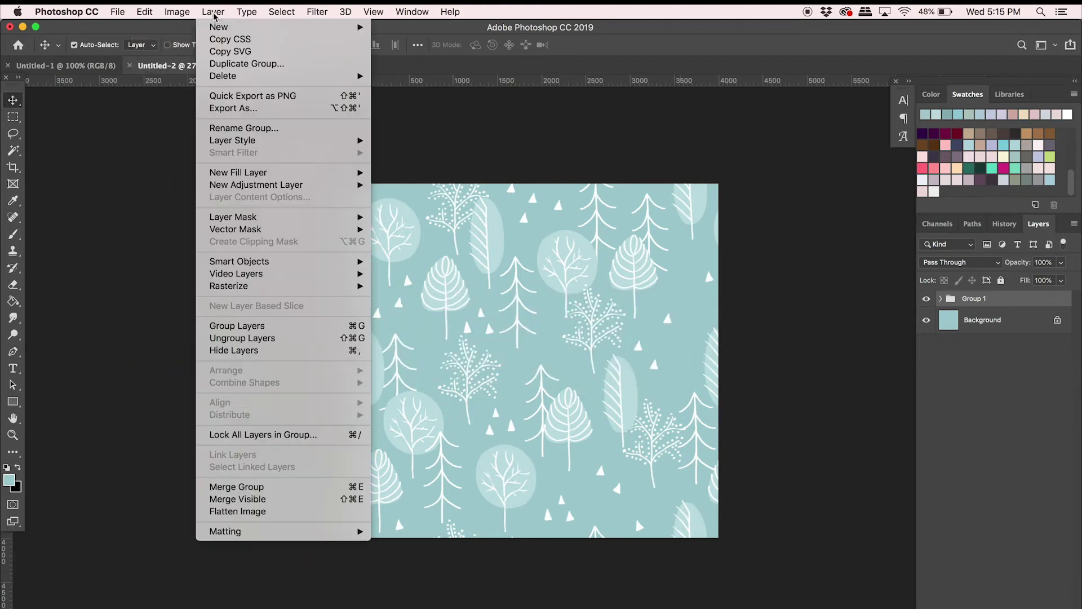
mouse_move(278, 173)
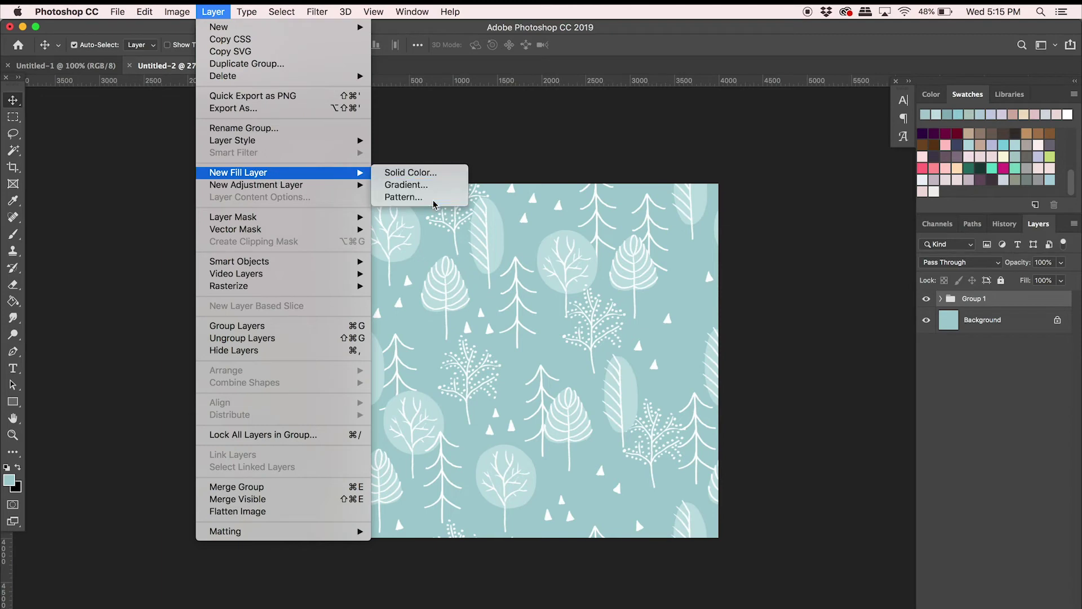
left_click(433, 200)
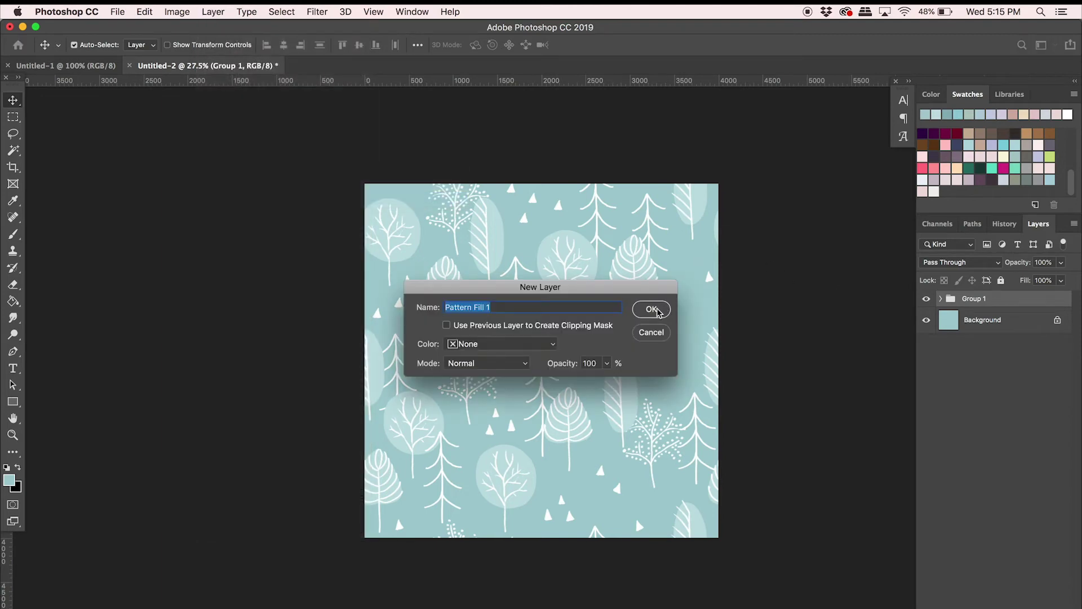
left_click(654, 308)
left_click(803, 177)
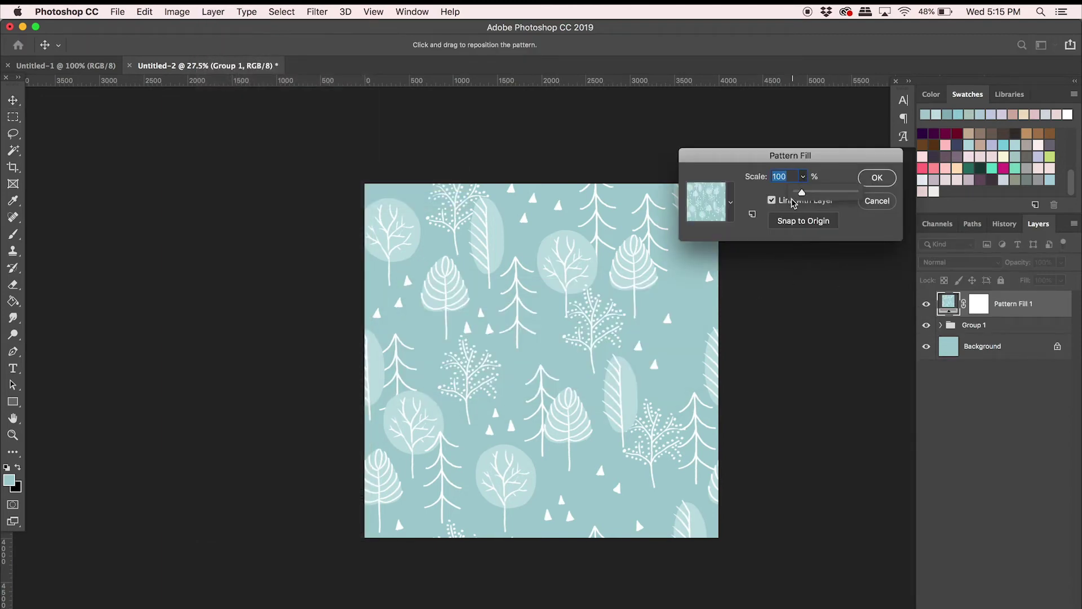
left_click_drag(801, 192, 799, 193)
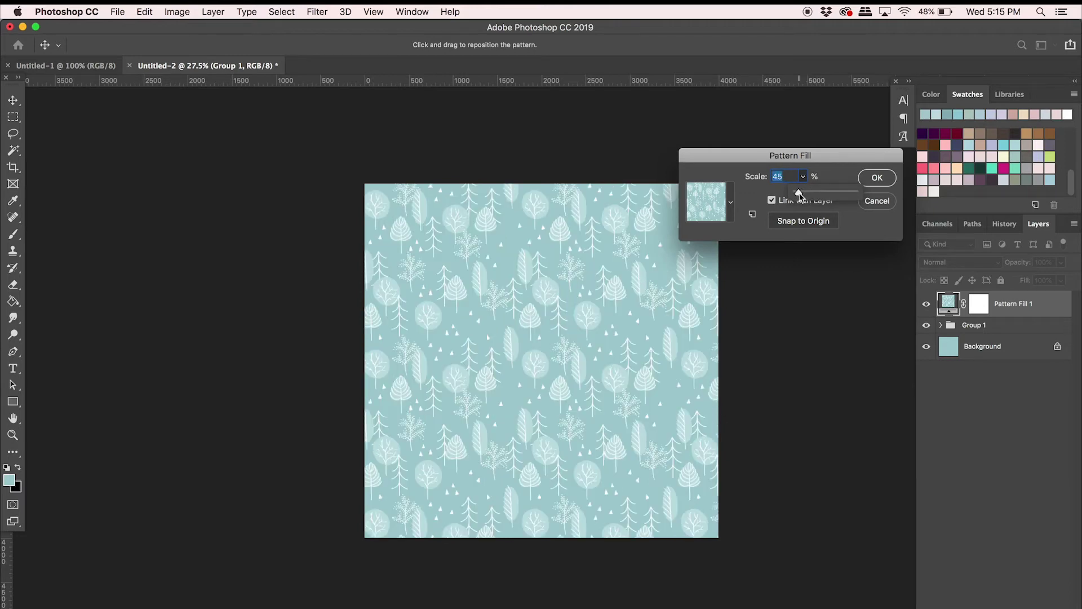
left_click(877, 177)
left_click(877, 178)
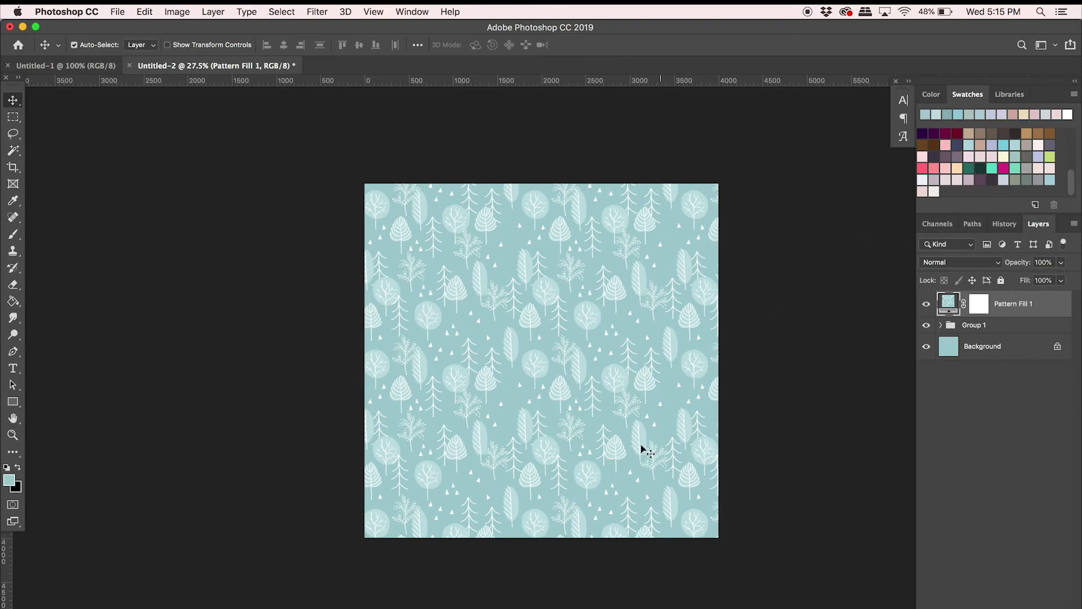
Zoom out to view the tree pattern repeating across the whole document.
scroll(631, 454, "up", 3)
scroll(631, 455, "up", 3)
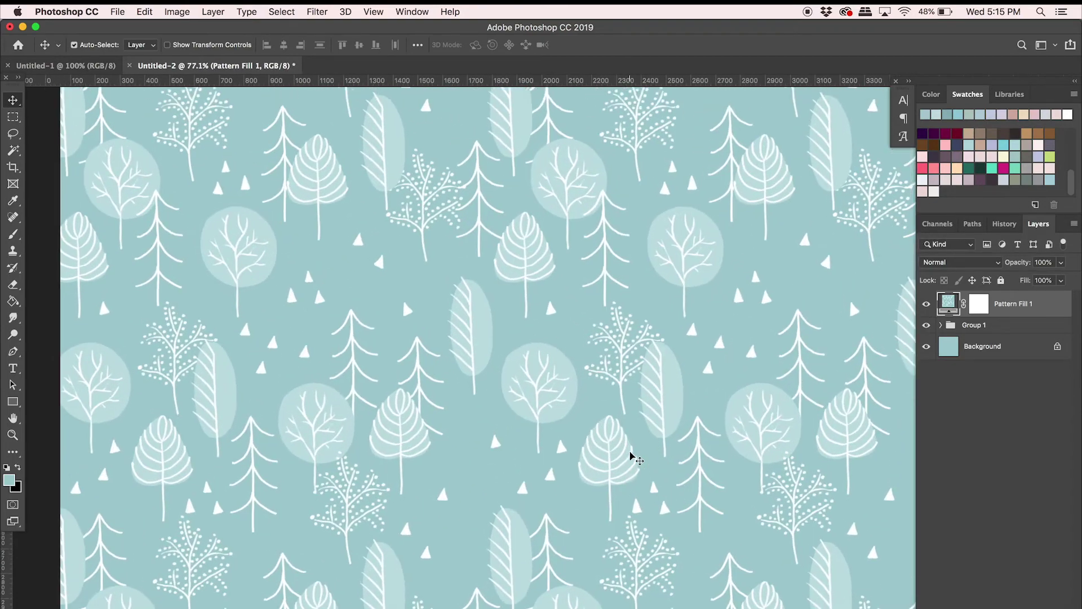
scroll(631, 454, "up", 3)
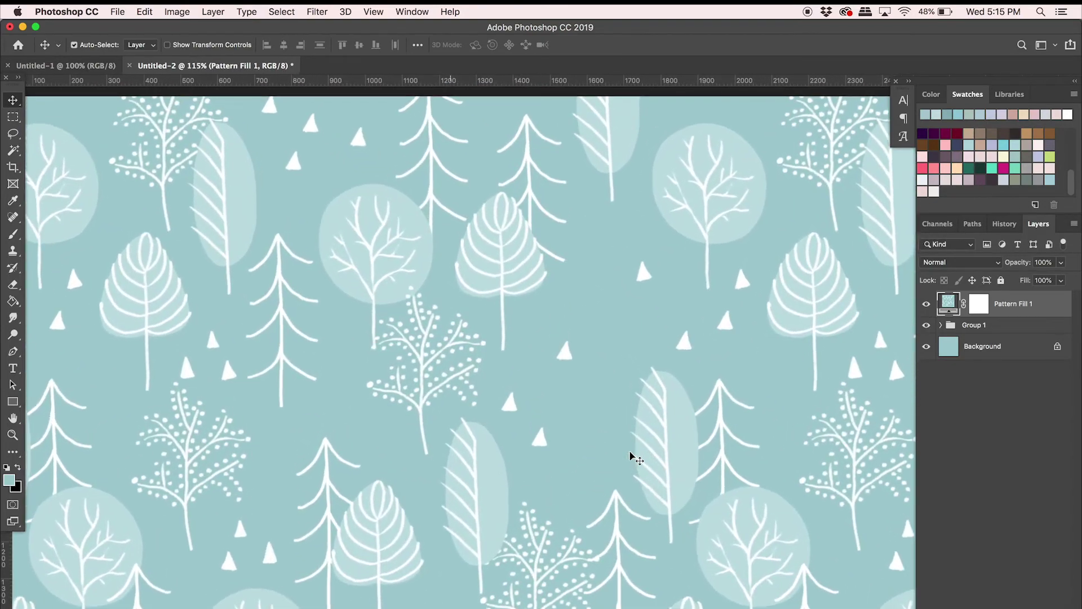
scroll(631, 454, "down", 5)
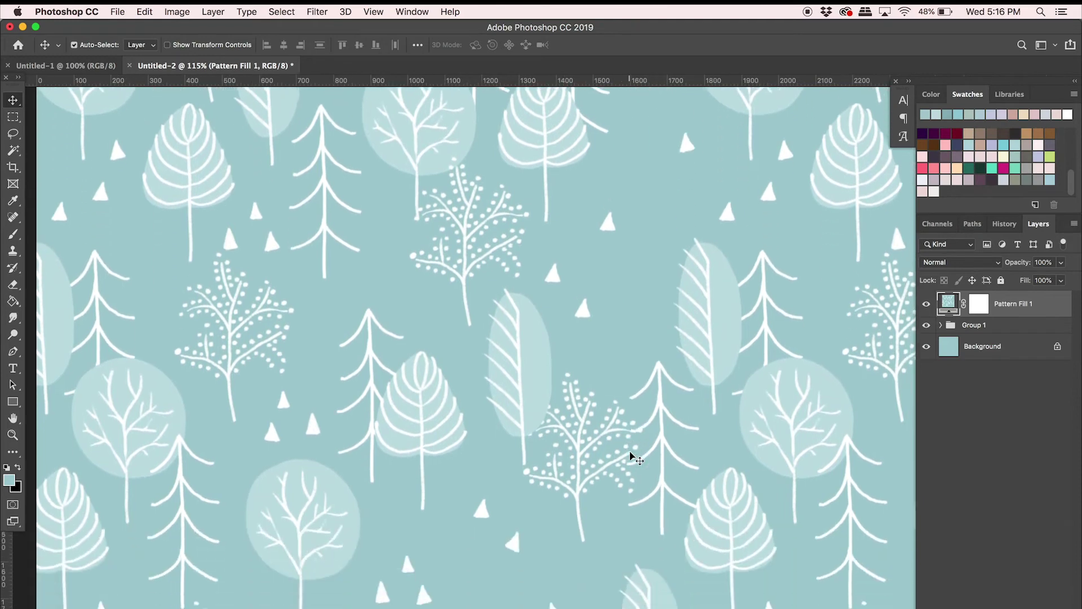
scroll(631, 455, "down", 5)
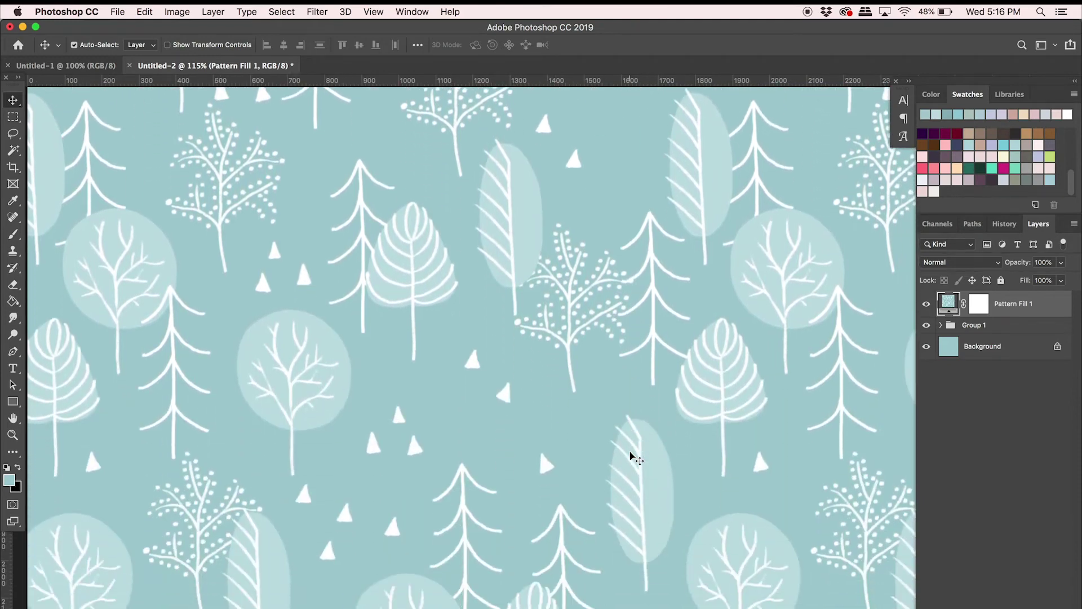
scroll(631, 457, "down", 5)
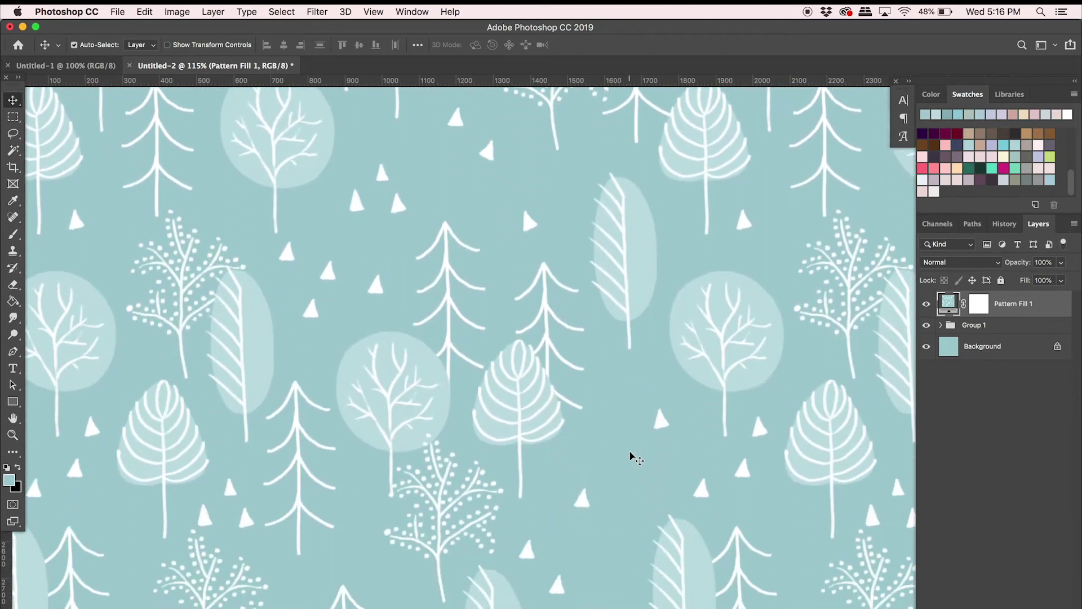
scroll(632, 460, "down", 10)
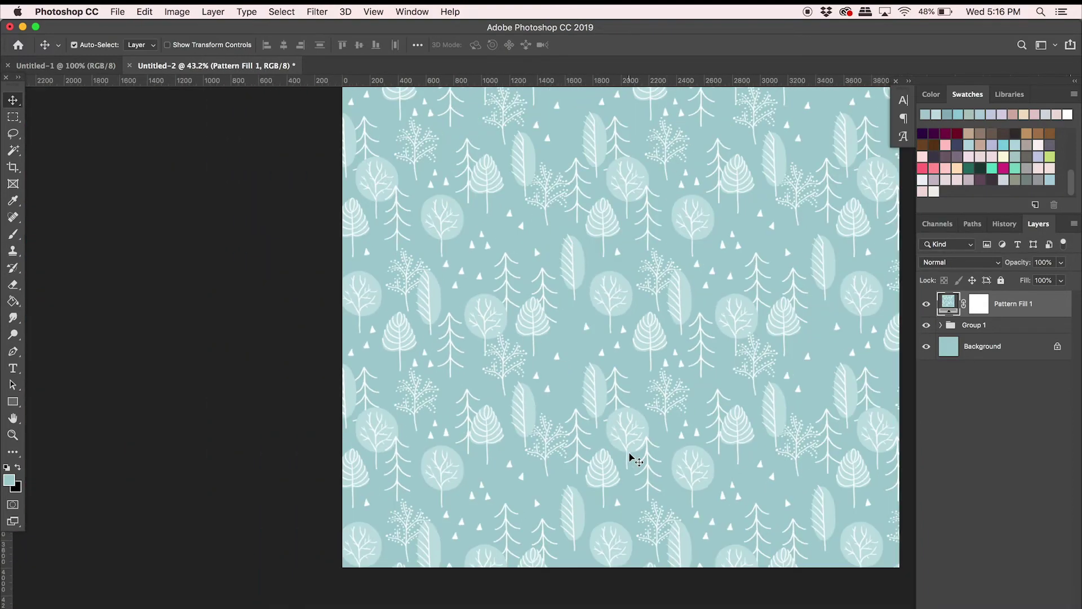
scroll(630, 456, "up", 1)
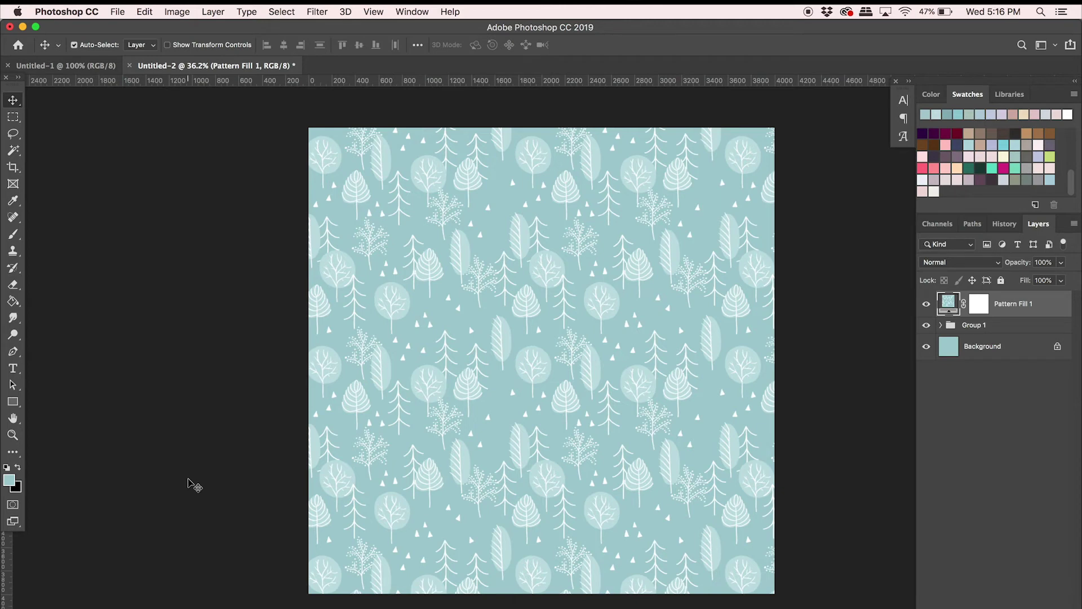
Hide Pattern Fill 1 and save as Pattern_1.psd in the PATTERNS folder.
left_click(926, 304)
left_click(117, 11)
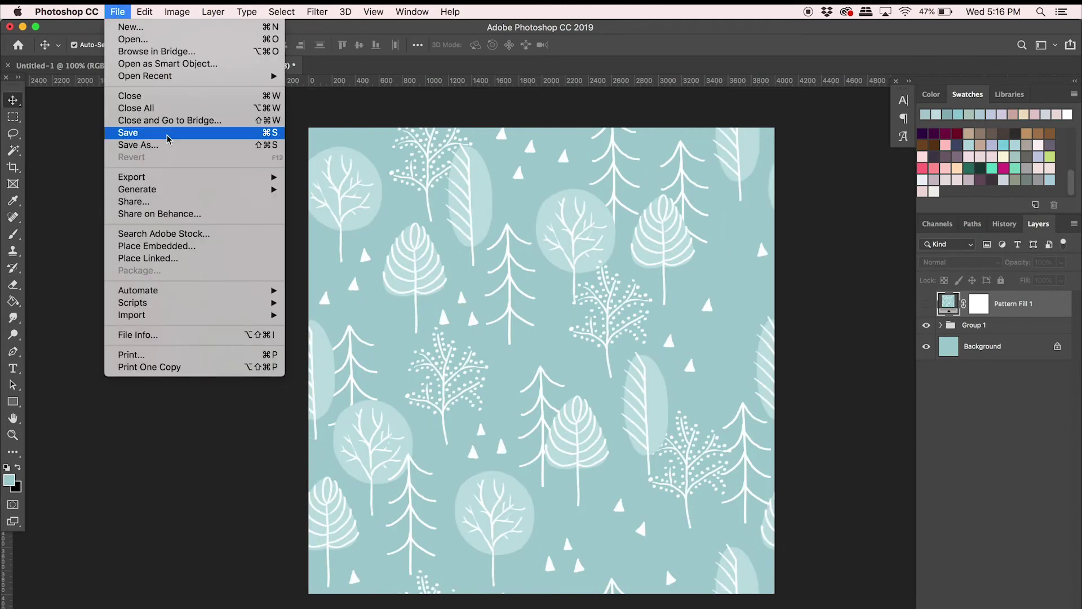
left_click(128, 148)
left_click(386, 233)
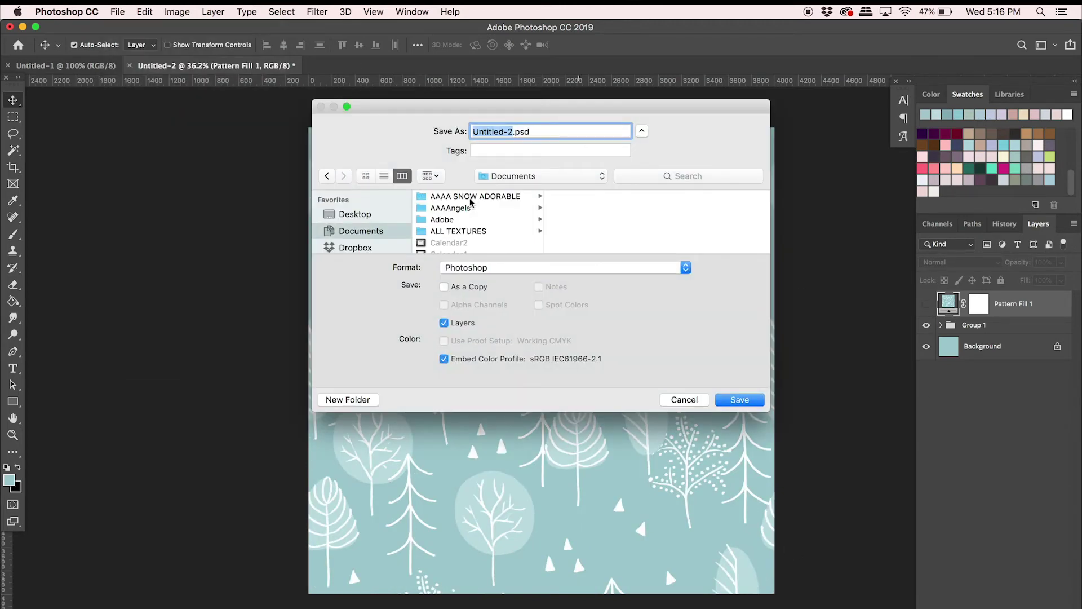
left_click(472, 201)
scroll(601, 231, "down", 3)
left_click(595, 211)
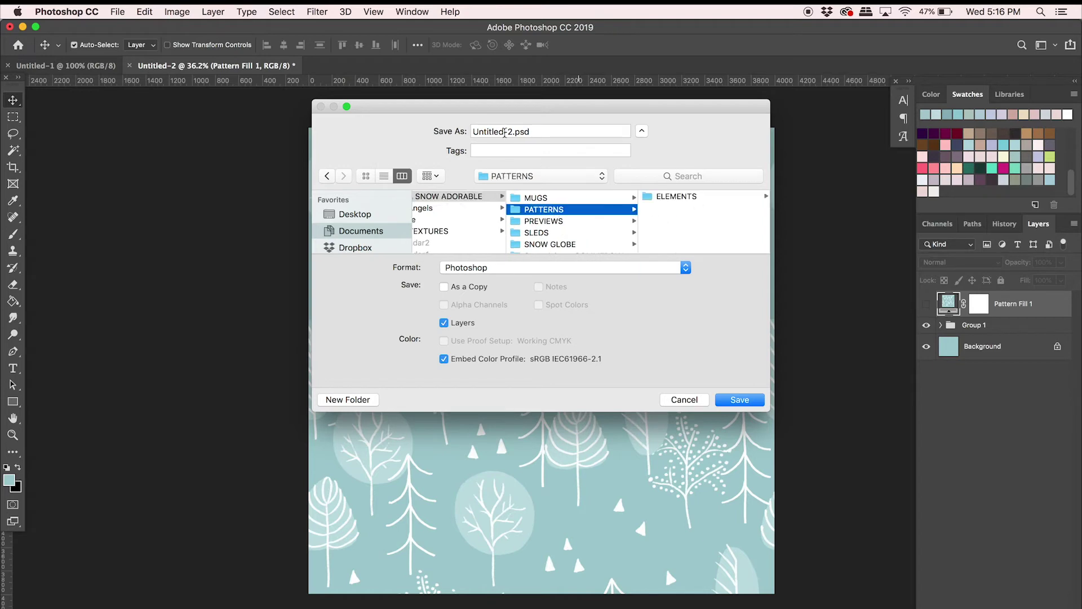
key("Tab")
type("Pattern_1")
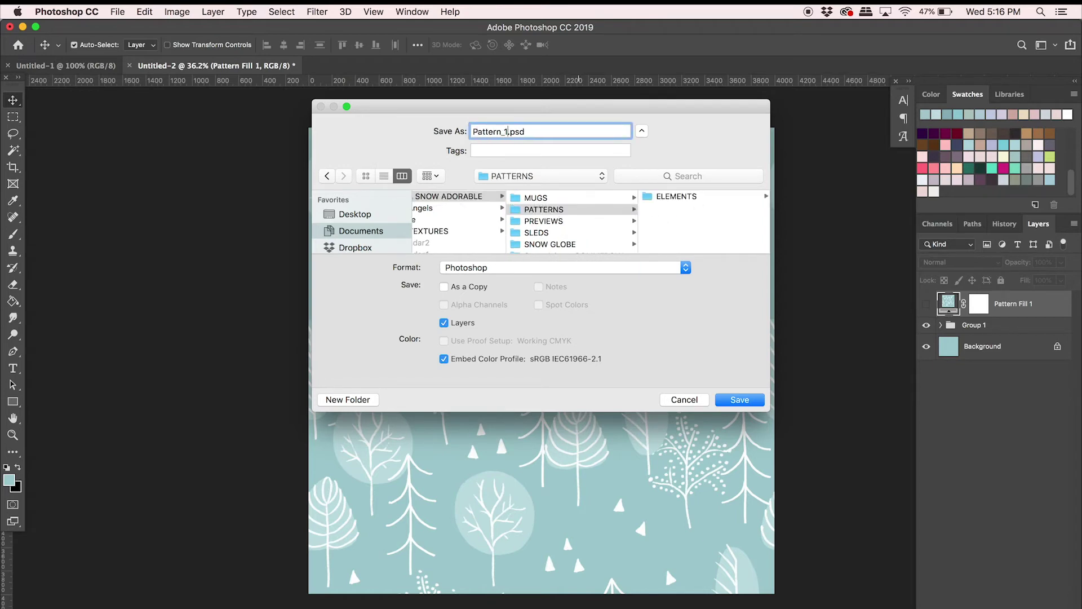
left_click(734, 394)
key("Return")
Save a Pattern_1.jpg copy, then toggle Pattern Fill 1's visibility on and off.
left_click(118, 12)
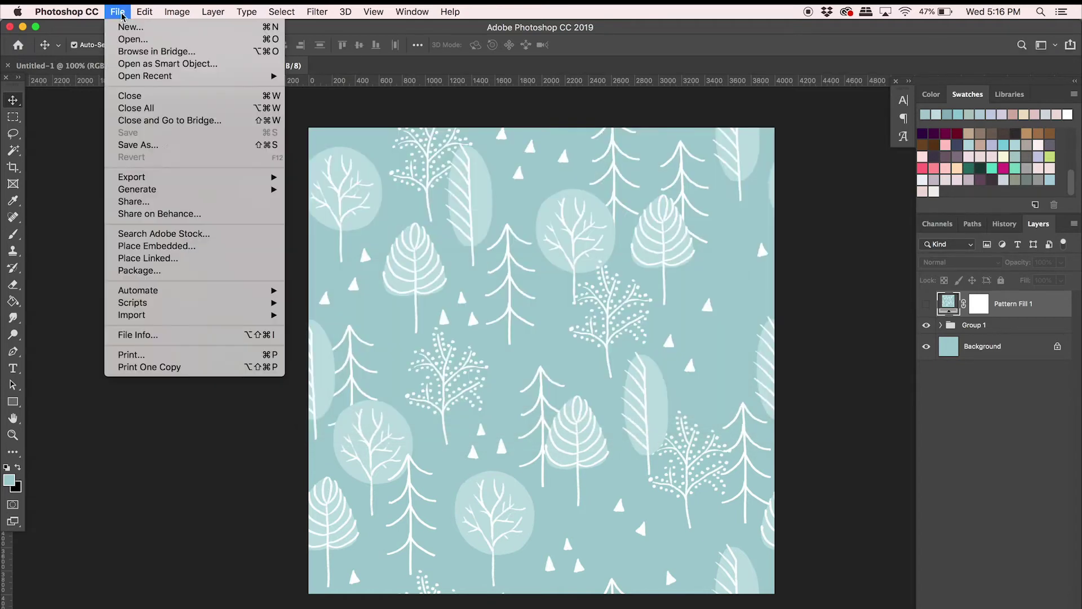
left_click(166, 146)
left_click(635, 268)
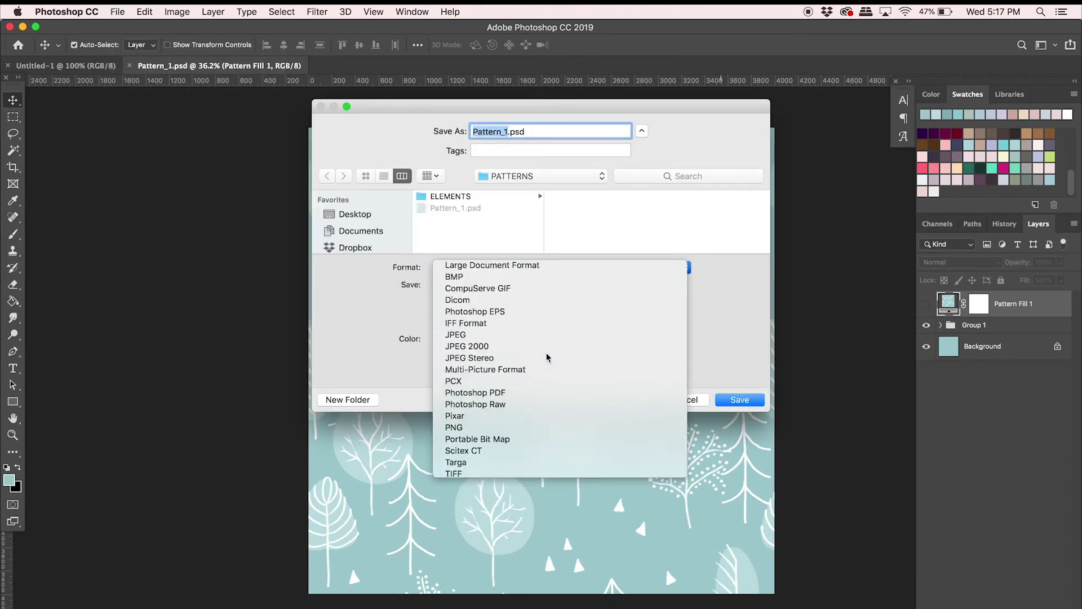
left_click(550, 361)
left_click(739, 400)
left_click(731, 210)
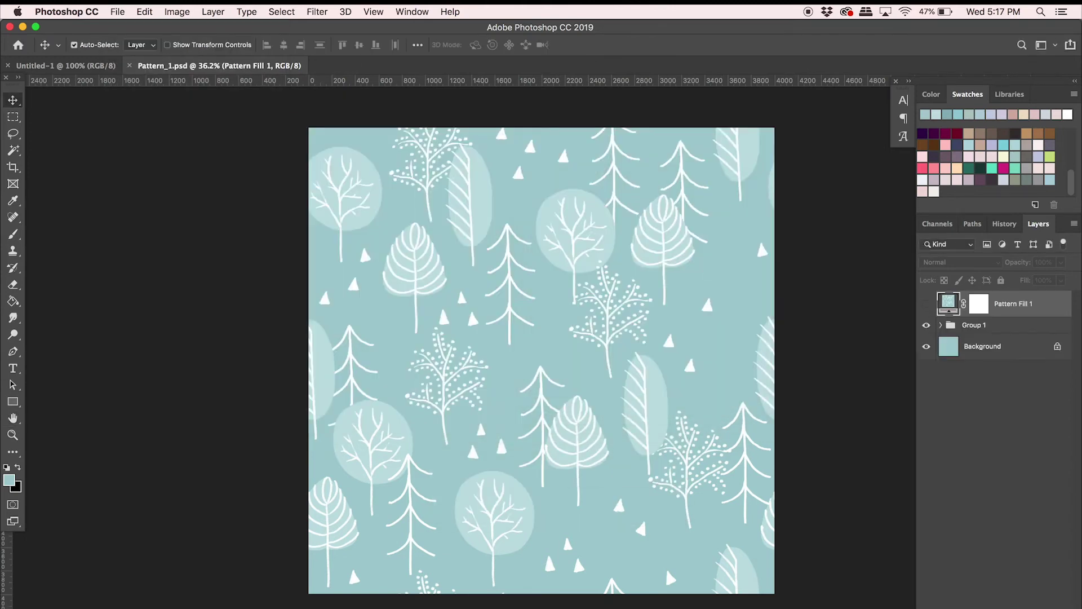
left_click(927, 304)
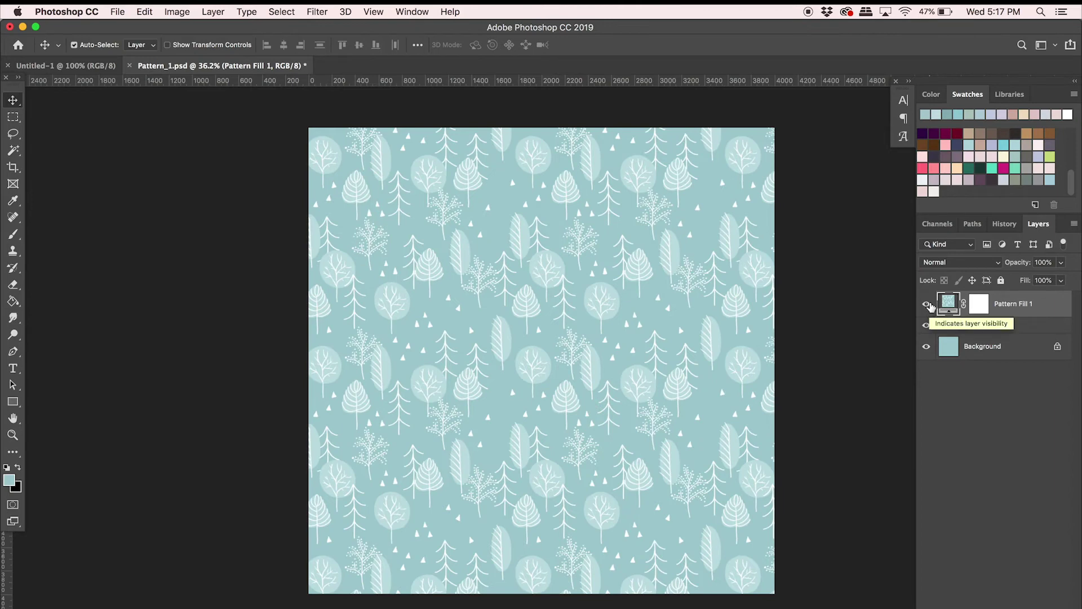
left_click(928, 305)
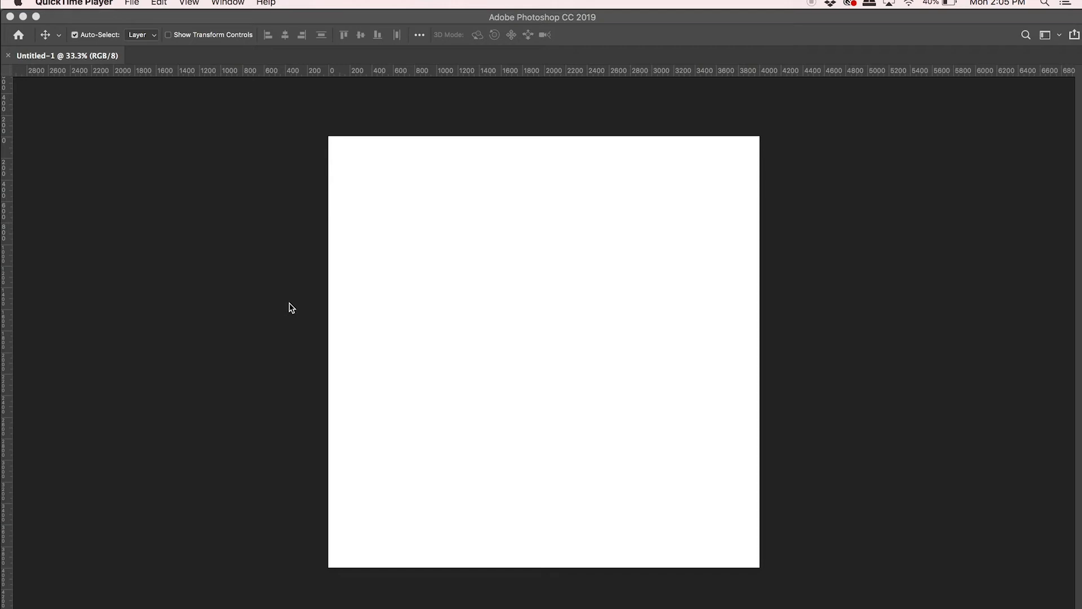
Bring Photoshop forward showing the blank white Untitled-1 canvas.
left_click(292, 307)
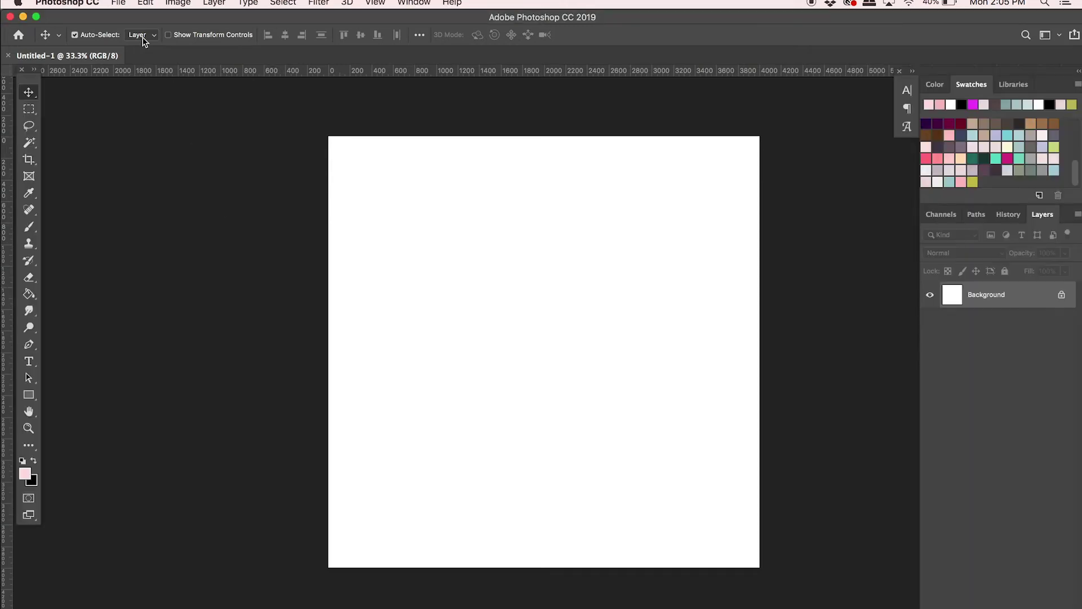
Paint a pink stripe edge to edge on a new layer with an 800 px textured brush.
left_click(29, 227)
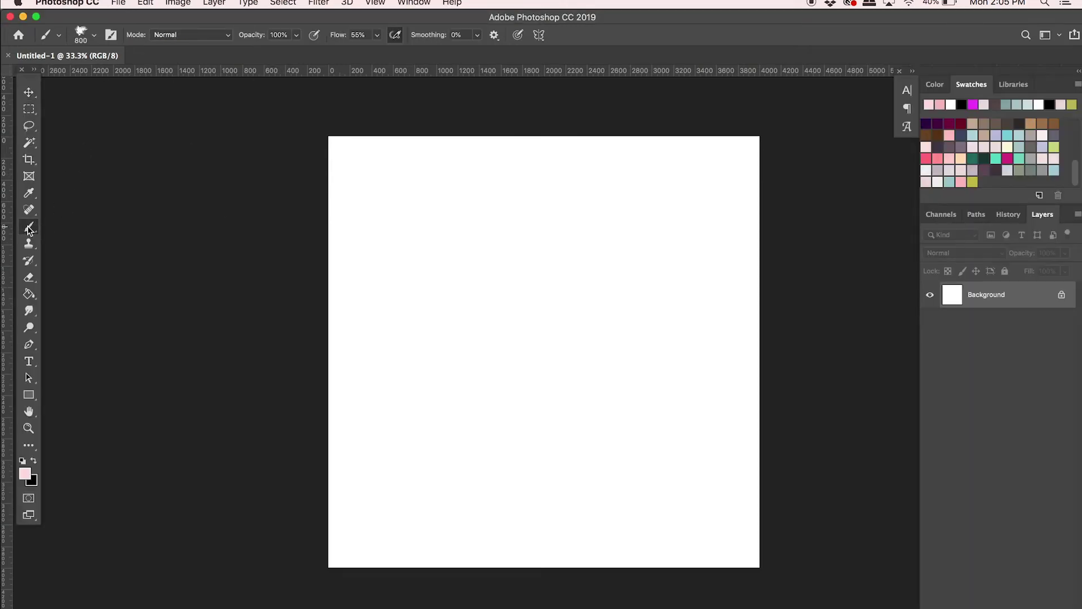
left_click(96, 38)
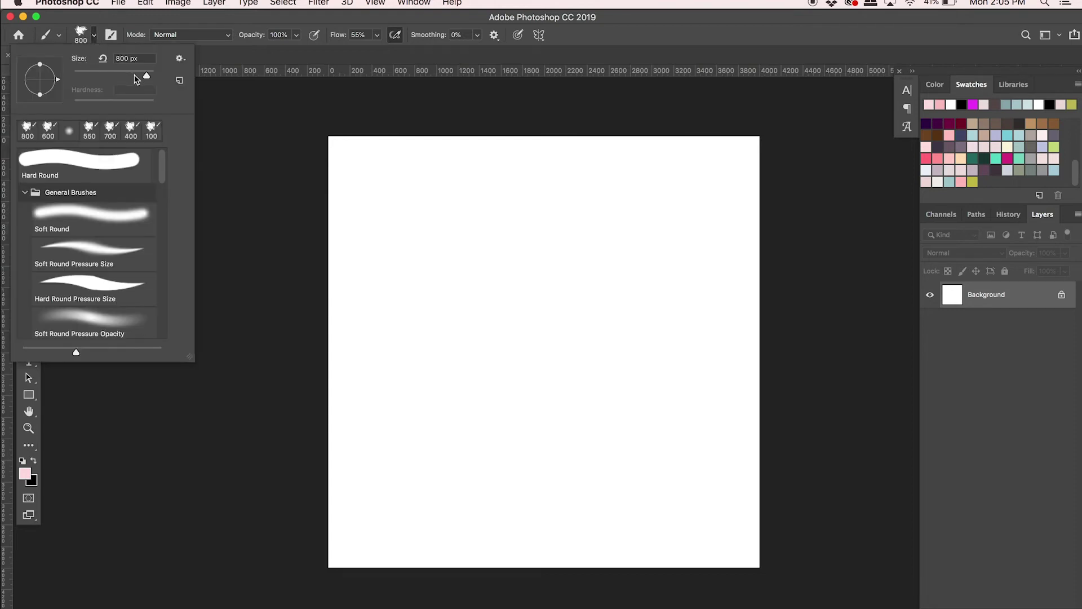
left_click(120, 22)
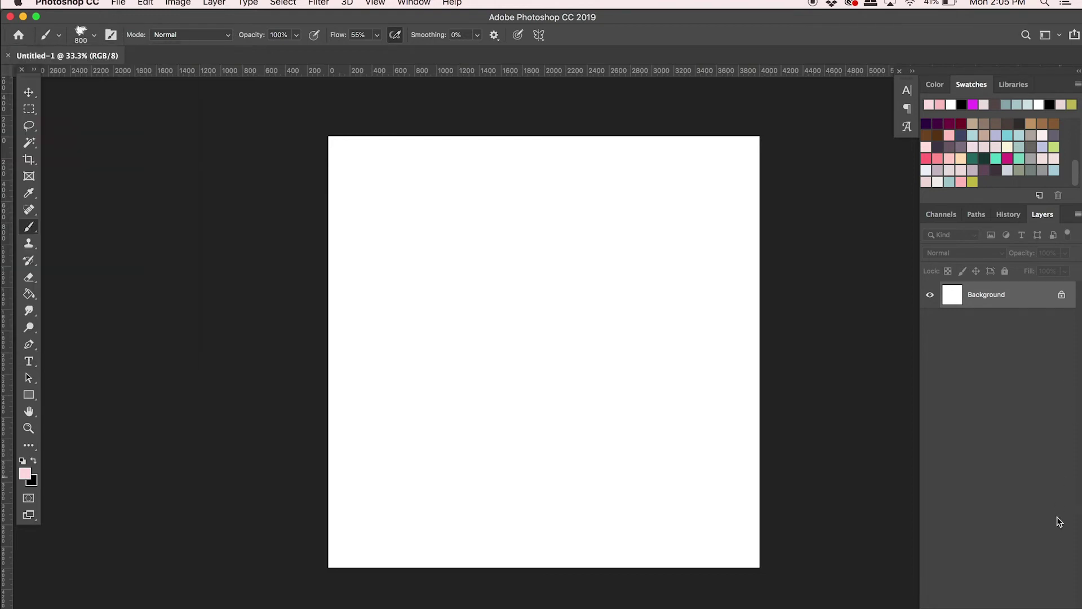
left_click(1059, 602)
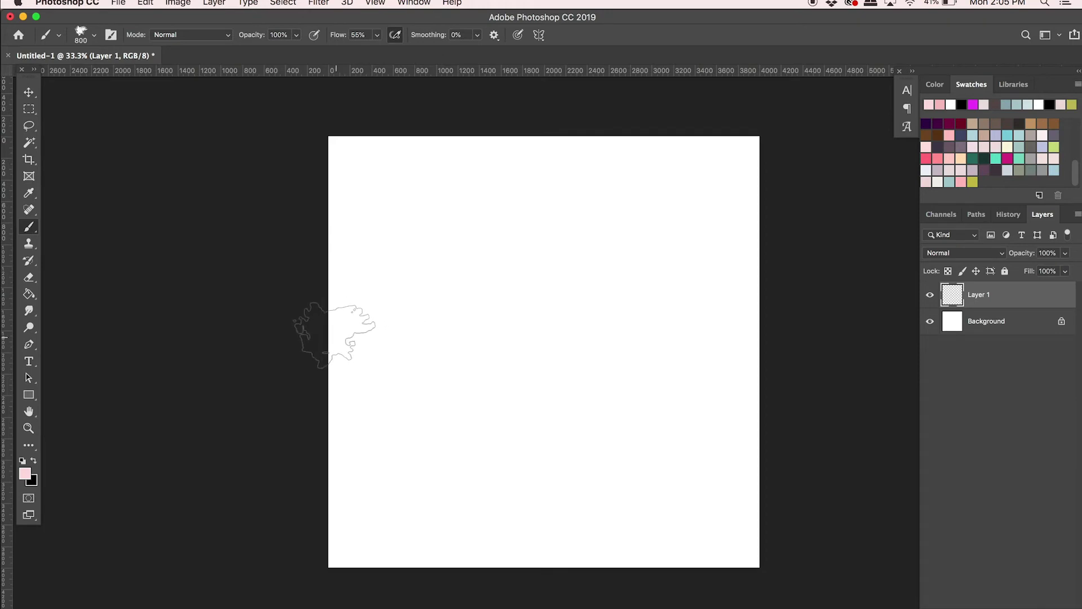
left_click_drag(333, 334, 790, 338)
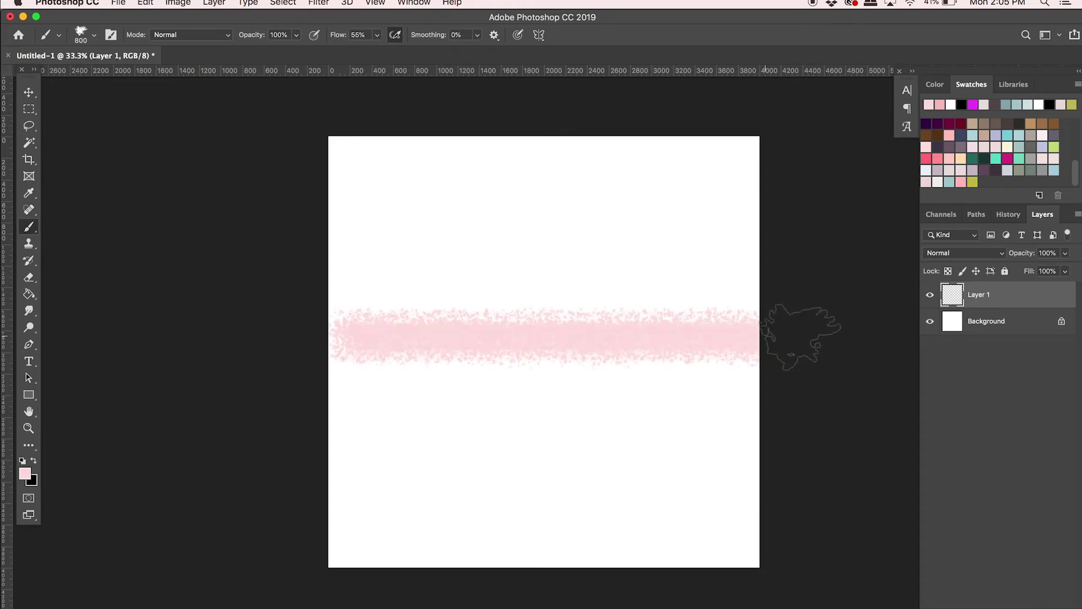
key("super+z")
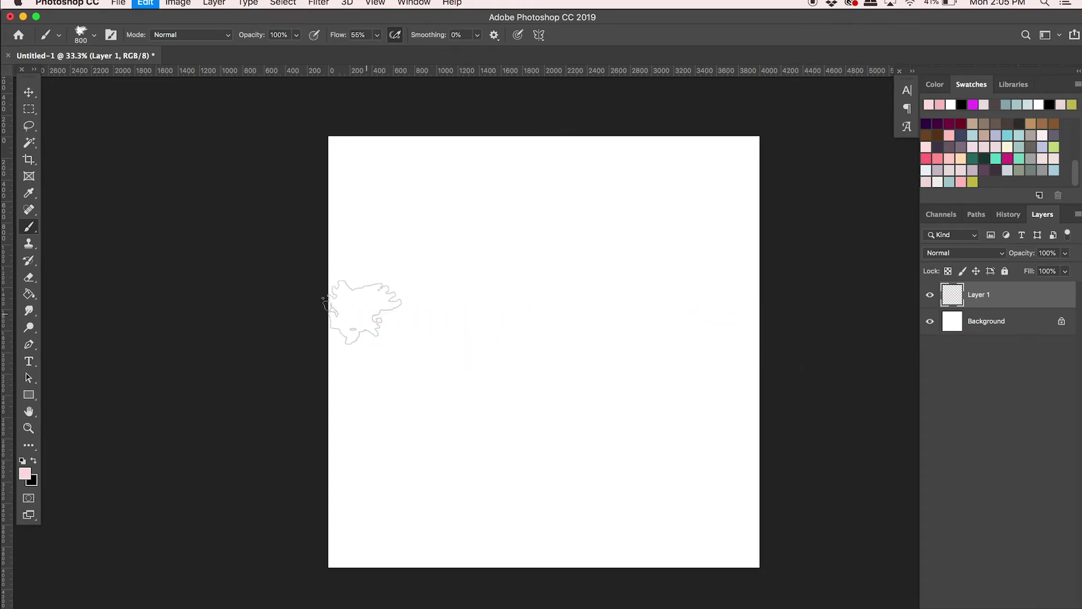
left_click_drag(313, 332, 897, 352)
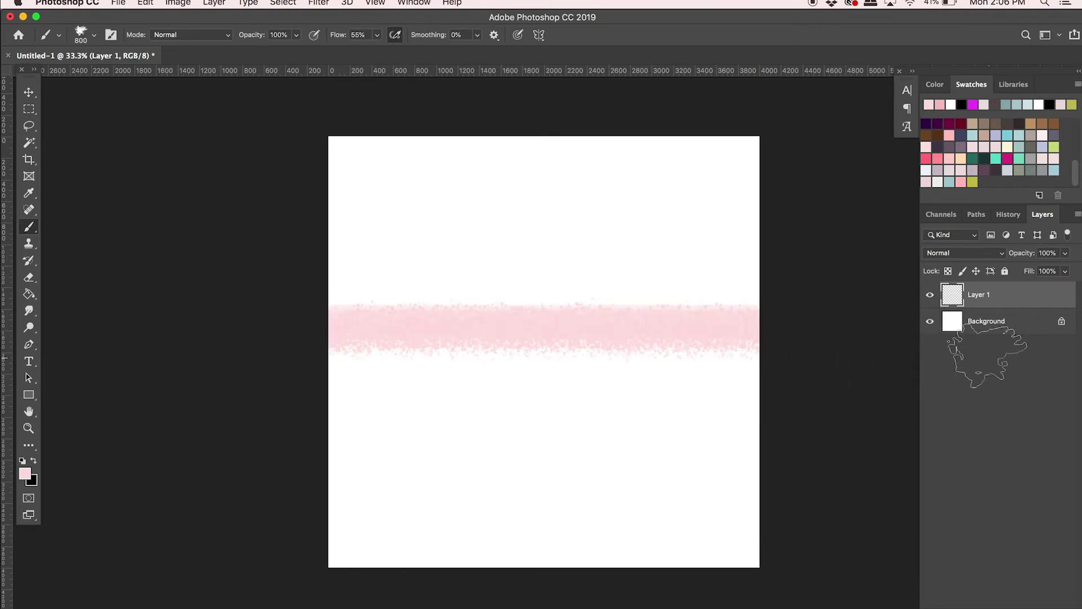
key("v")
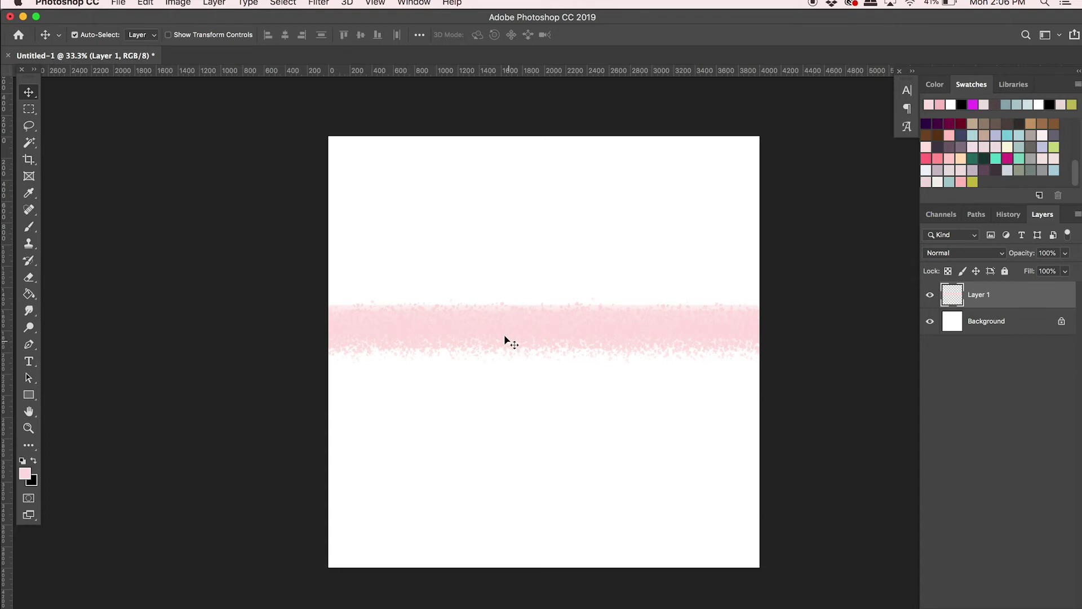
Nudge the pink stripe lower and set its X position to 0.
left_click_drag(506, 337, 547, 357)
key("super+t")
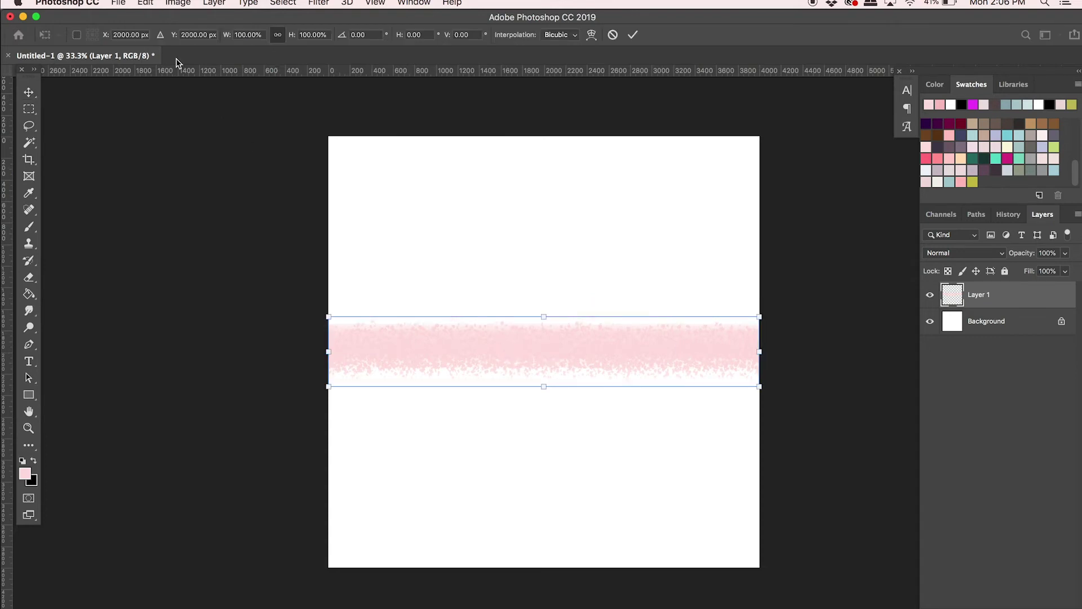
left_click(130, 35)
type("0")
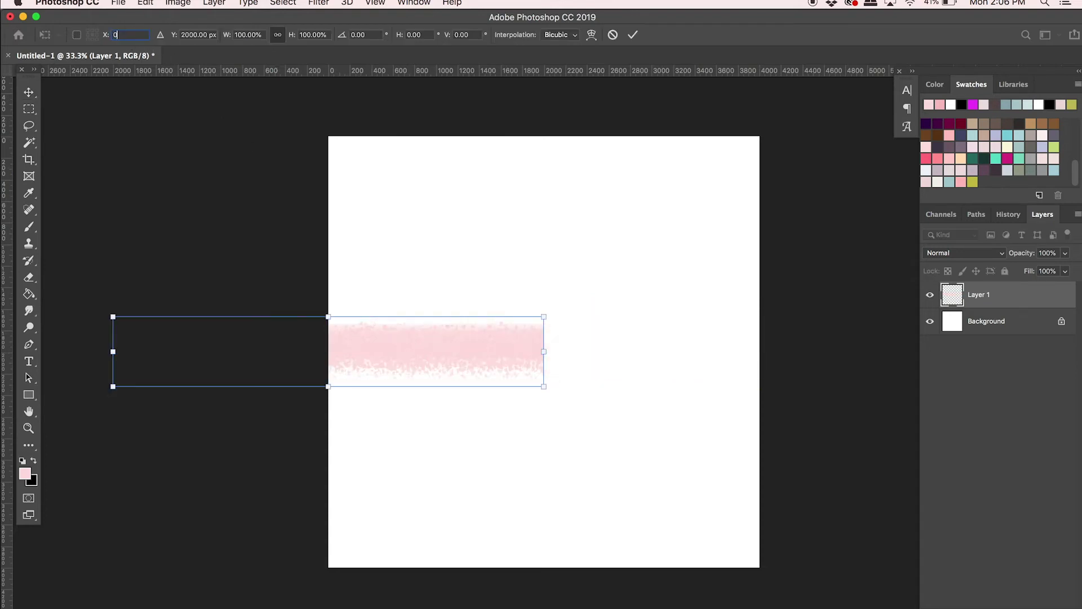
key("Return")
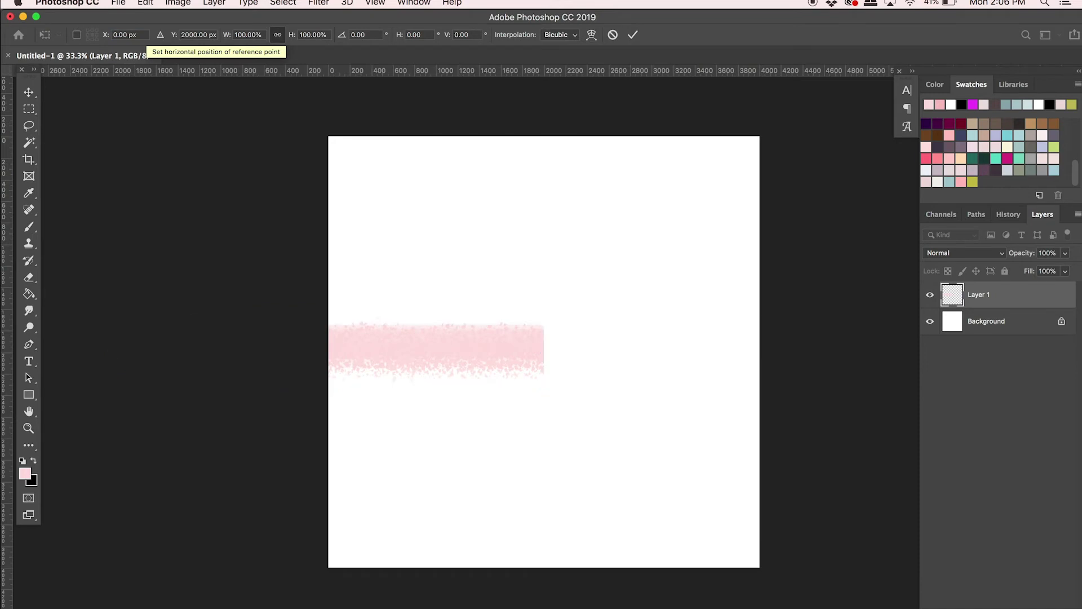
Duplicate the stripe and place the copy at X 4000 px.
key("super+j")
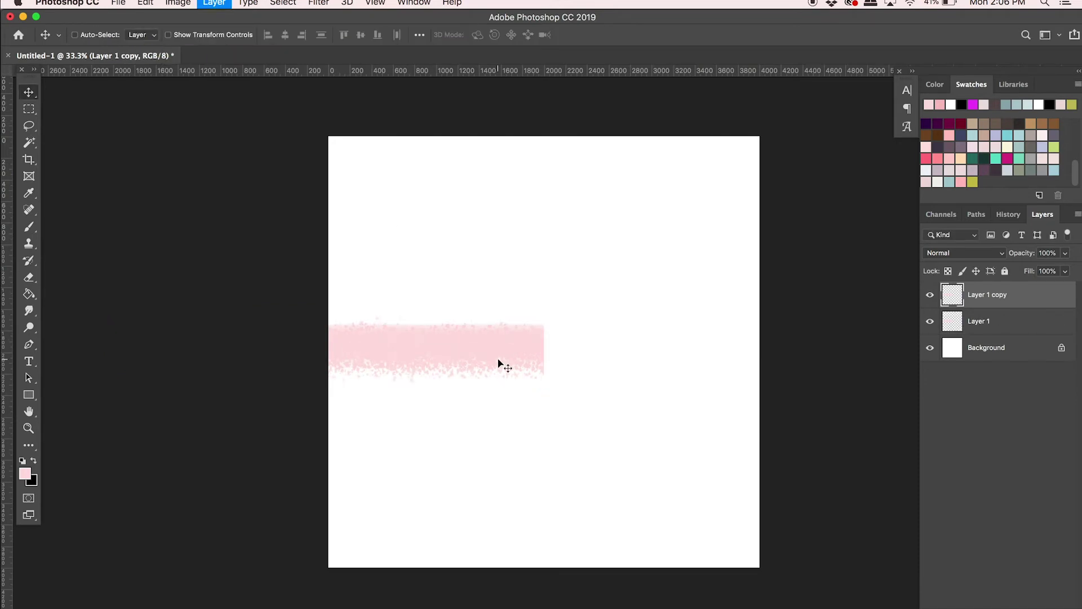
key("super+t")
left_click(125, 35)
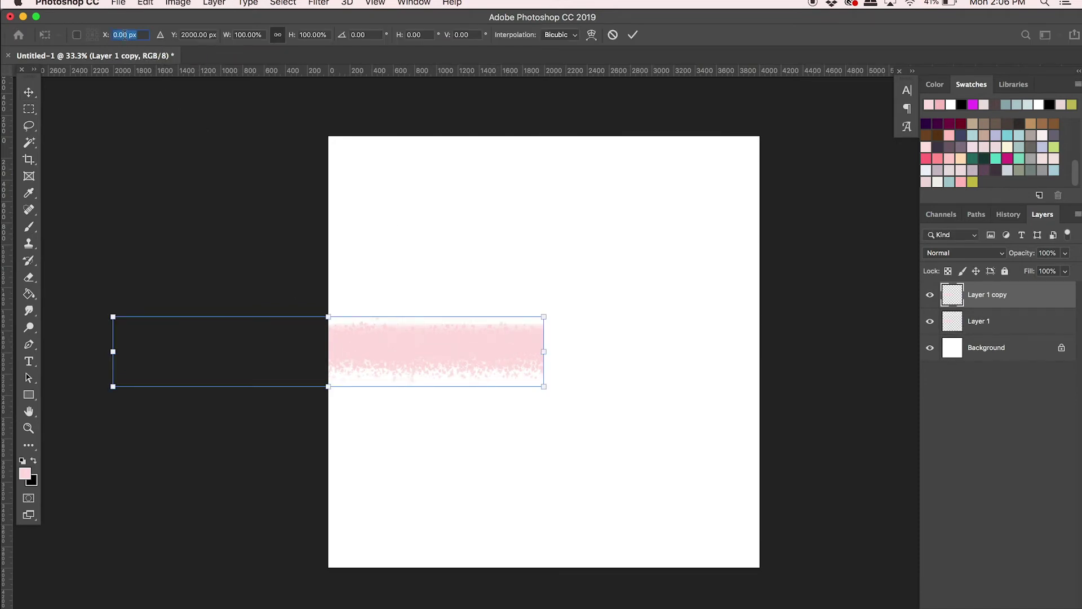
type("4000")
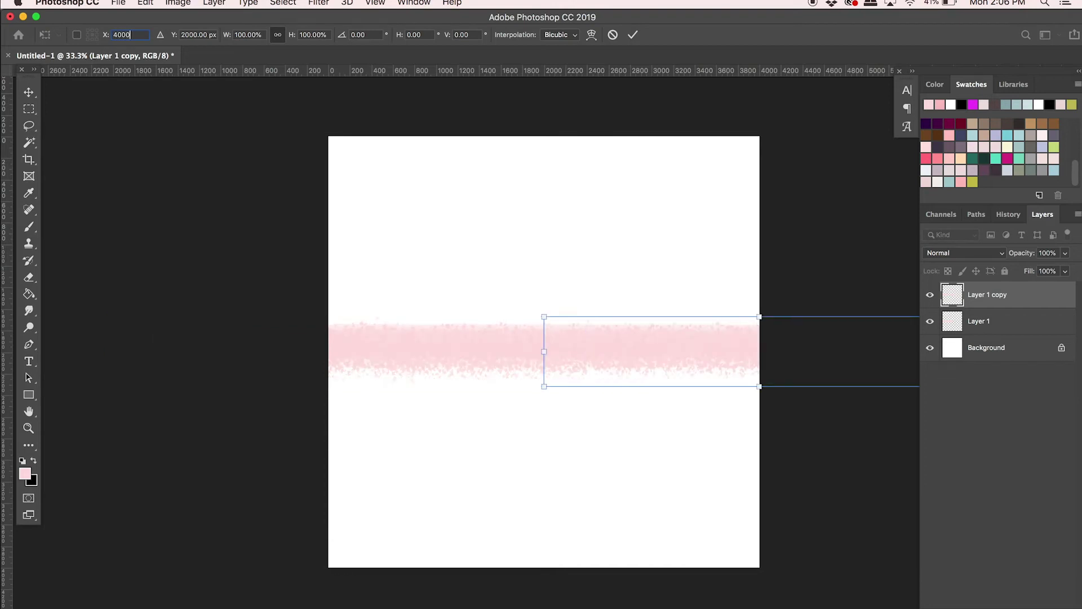
key("Return")
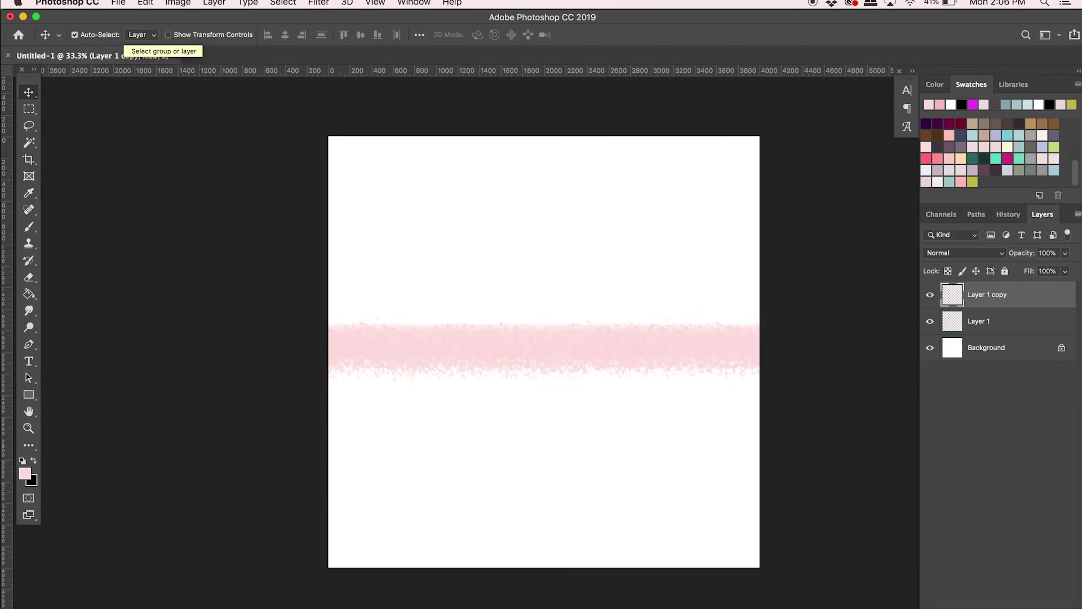
Merge both stripe layers into one and rename it "stripe".
scroll(597, 400, "up", 3)
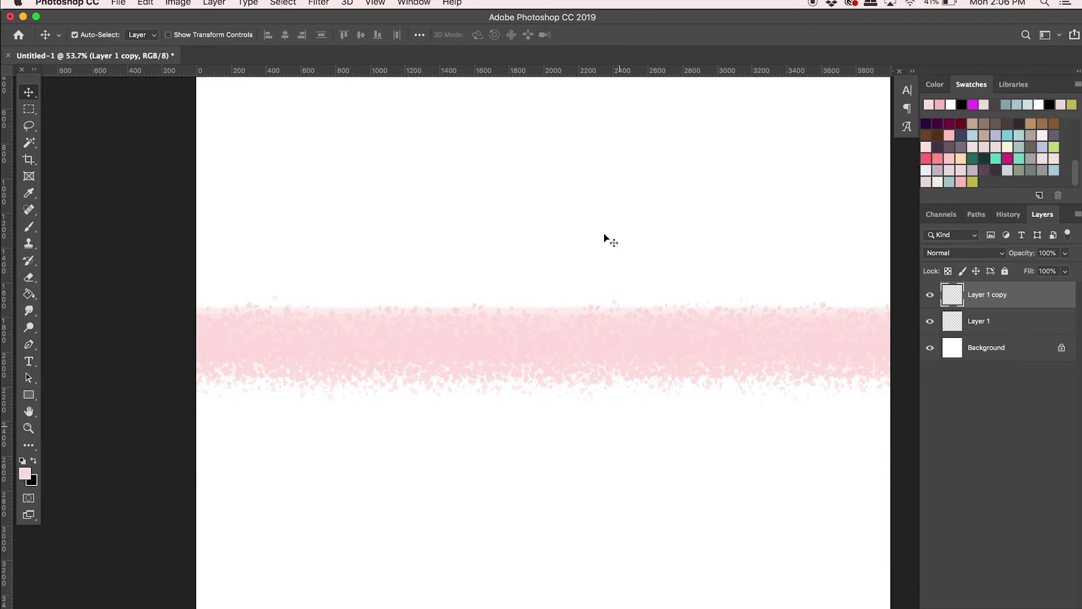
scroll(597, 405, "down", 2)
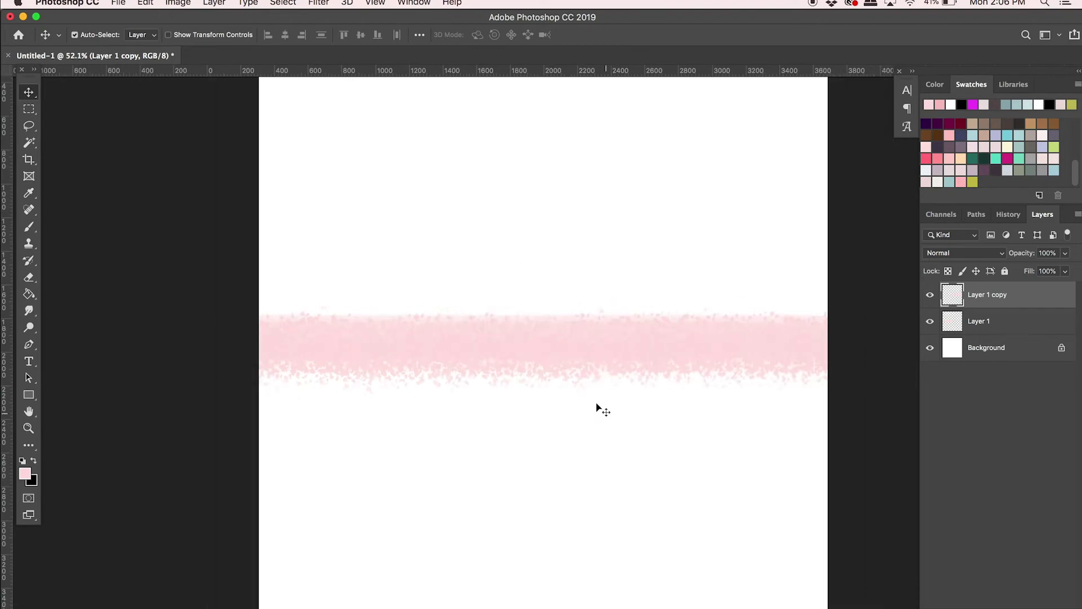
left_click(1029, 321, "shift")
key("super+e")
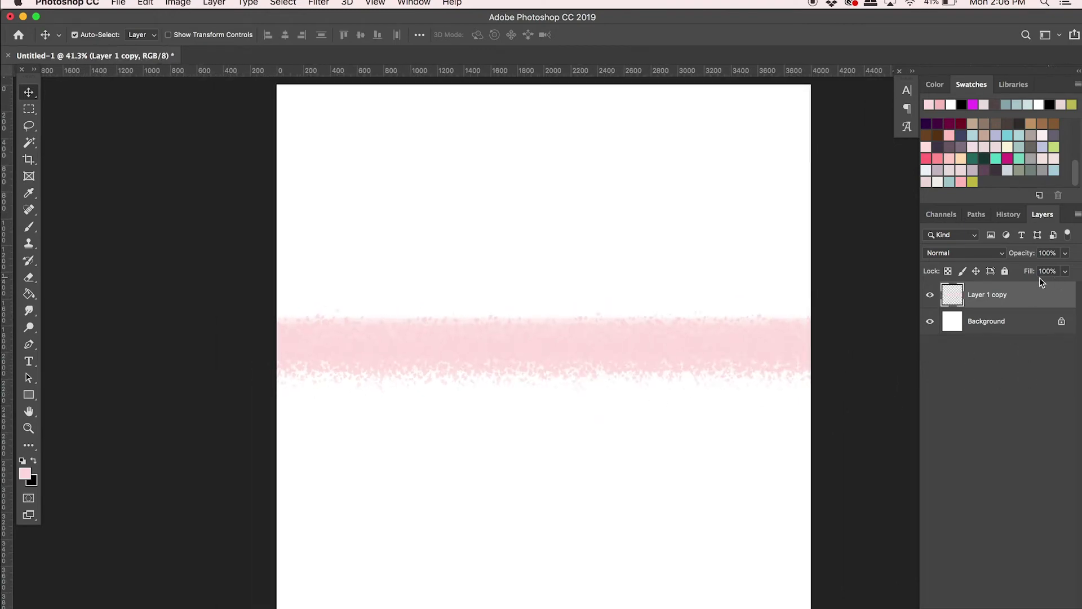
double_click(995, 295)
type("stripe")
left_click(1015, 372)
scroll(510, 414, "down", 2)
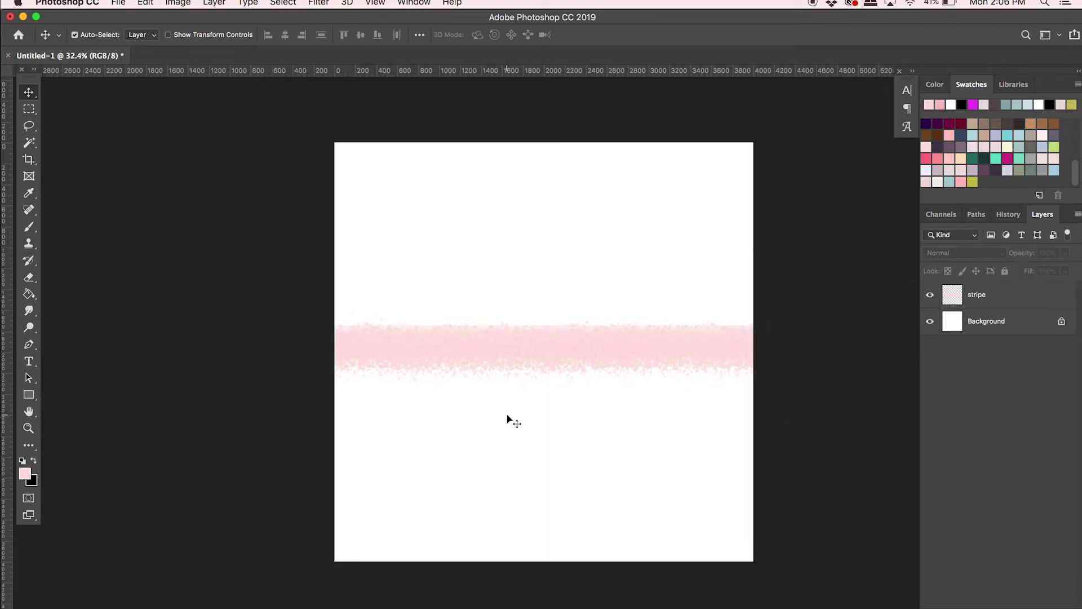
Move the pink stripe layer to the top edge at Y 0.
left_click(1006, 299)
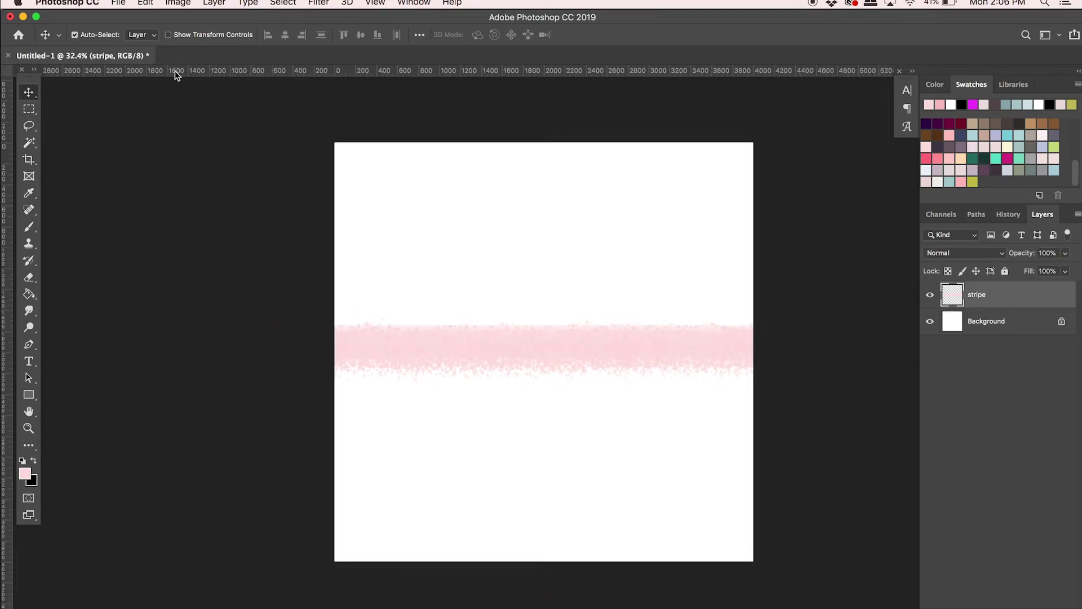
key("super+t")
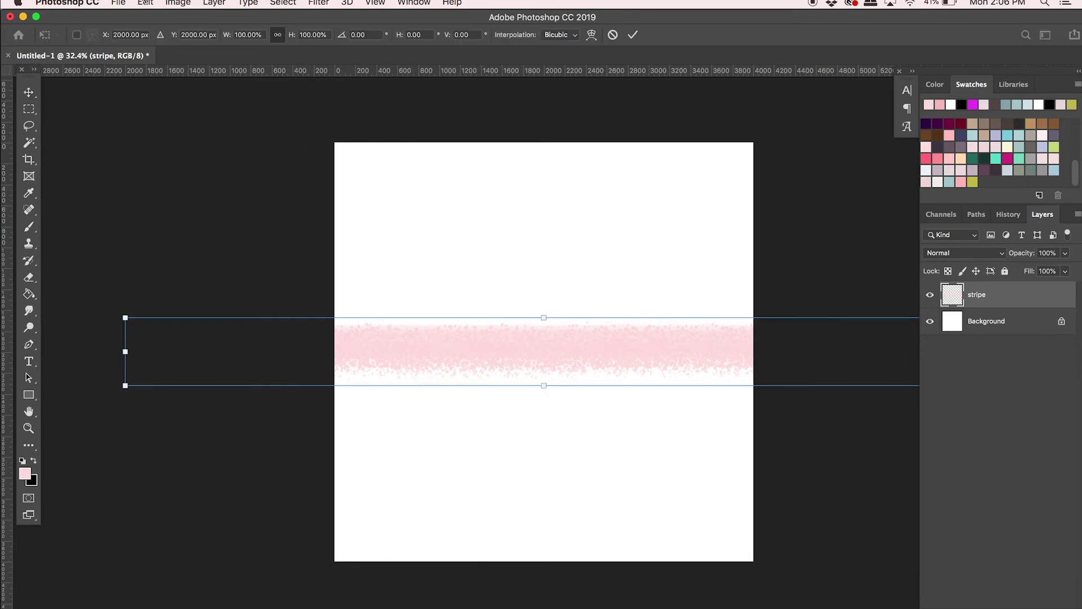
left_click(189, 31)
type("0")
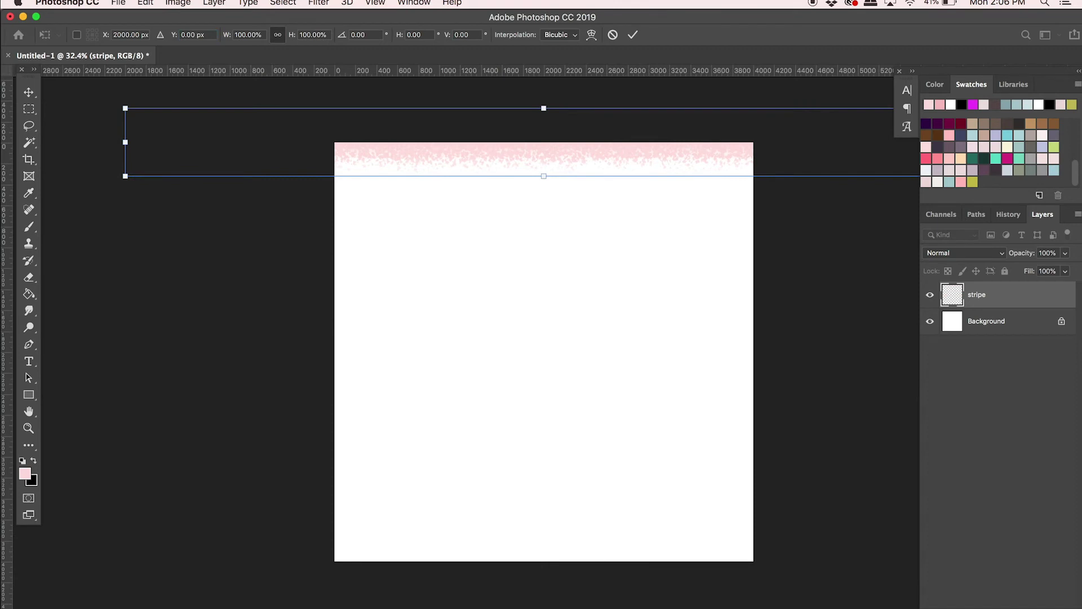
key("Return")
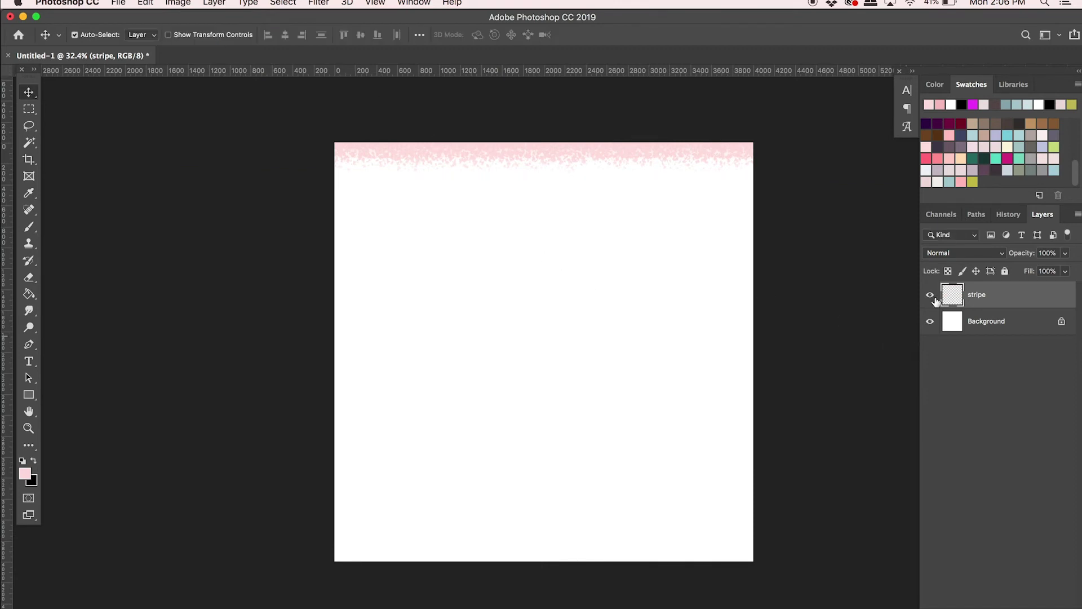
Duplicate the stripe twice, placing the copies at Y 800 px and Y 1600 px.
key("super+j")
key("super+t")
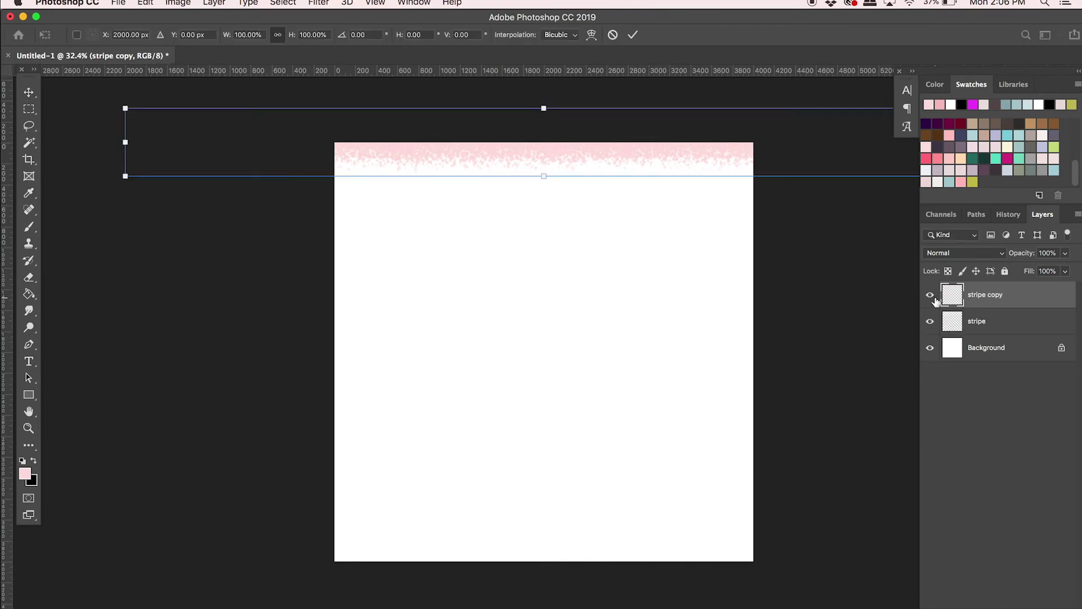
left_click(192, 34)
type("800")
key("Return")
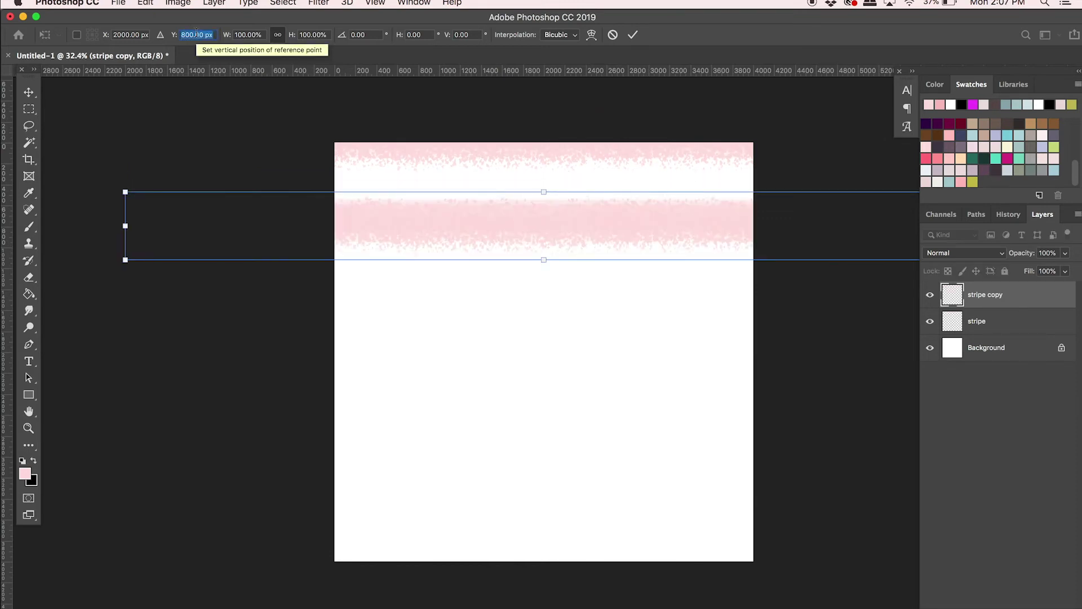
left_click(196, 34)
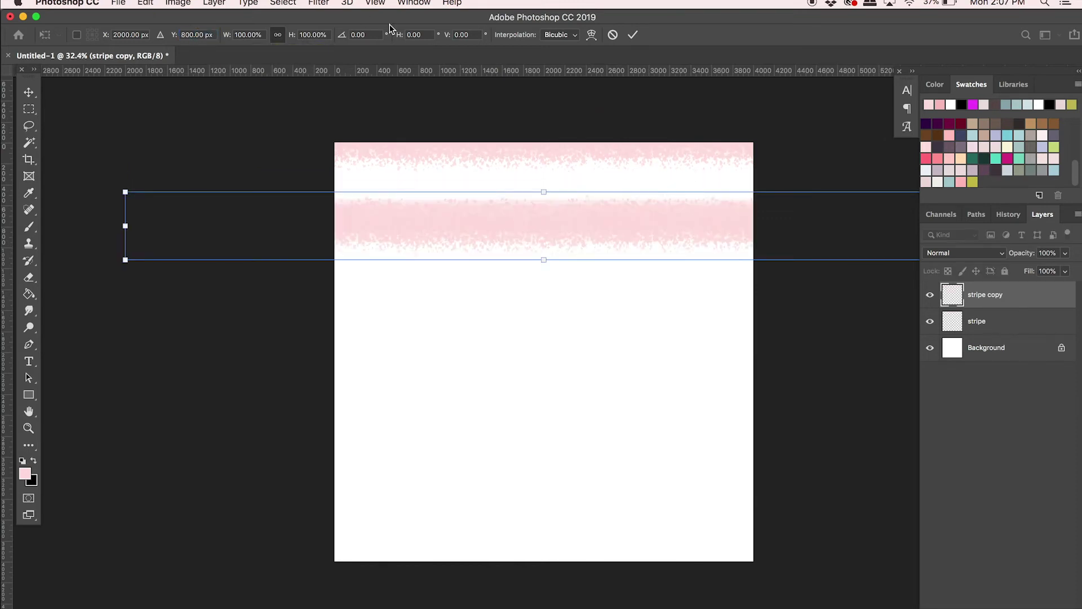
key("Return")
key("super+j")
key("super+t")
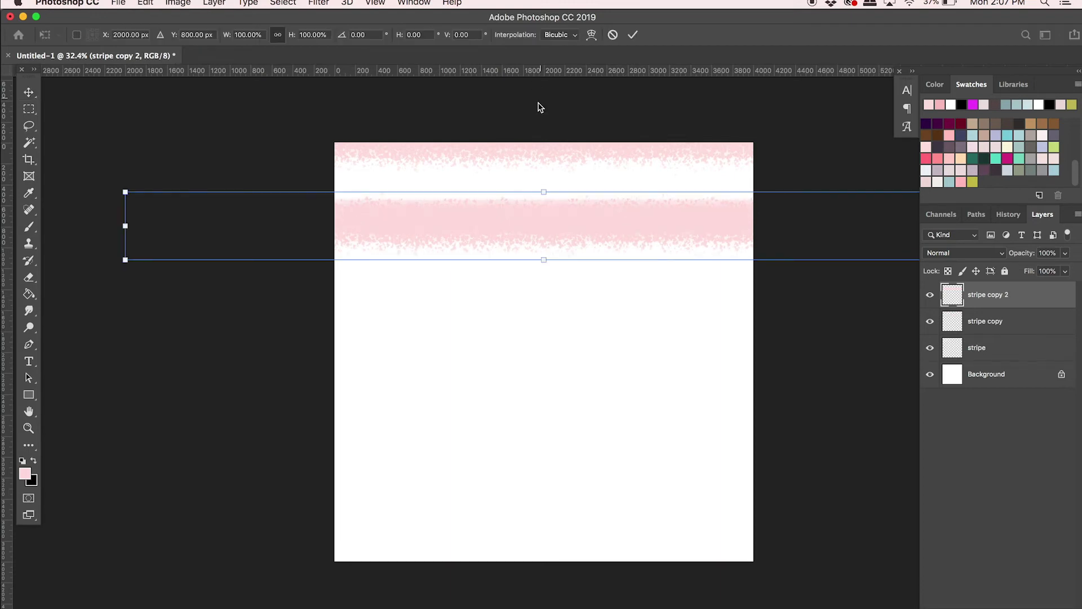
double_click(192, 34)
type("1600")
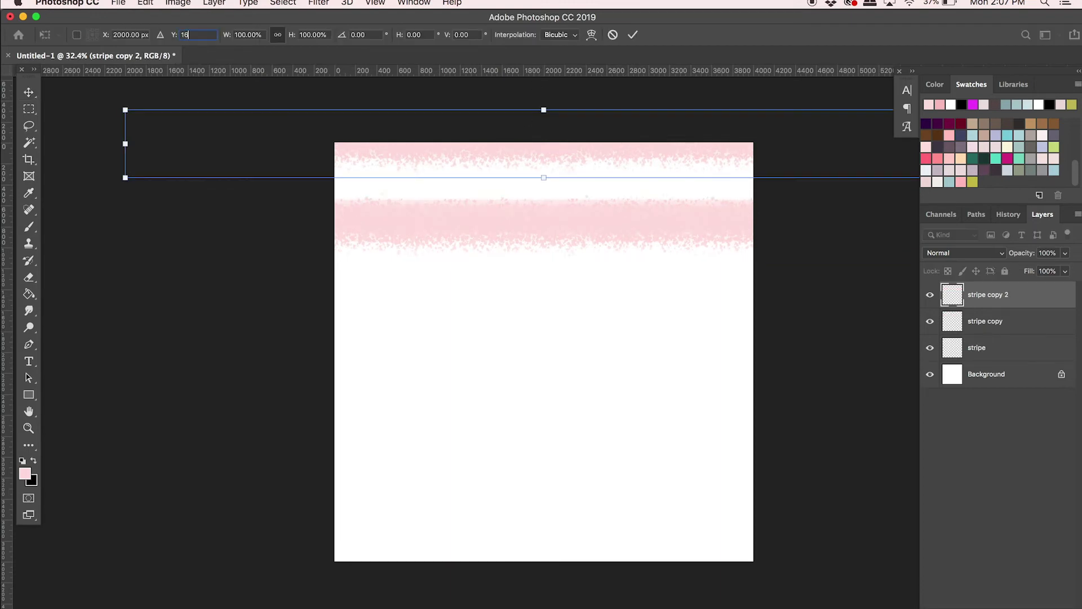
key("Return")
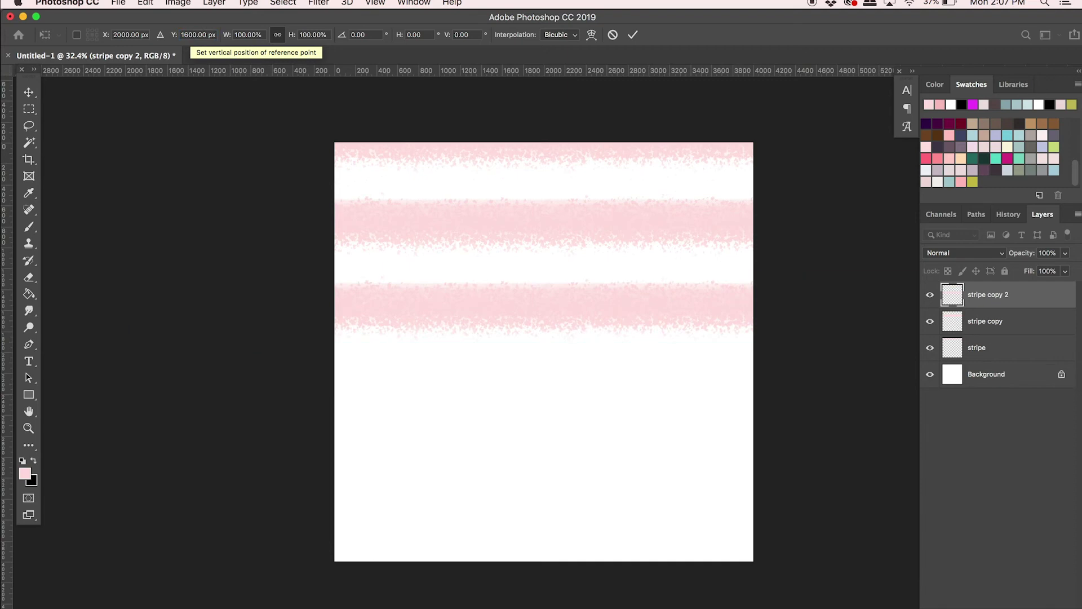
Add three more stripe copies at Y 2400, 3200 and 4000 px.
key("super+j")
key("super+t")
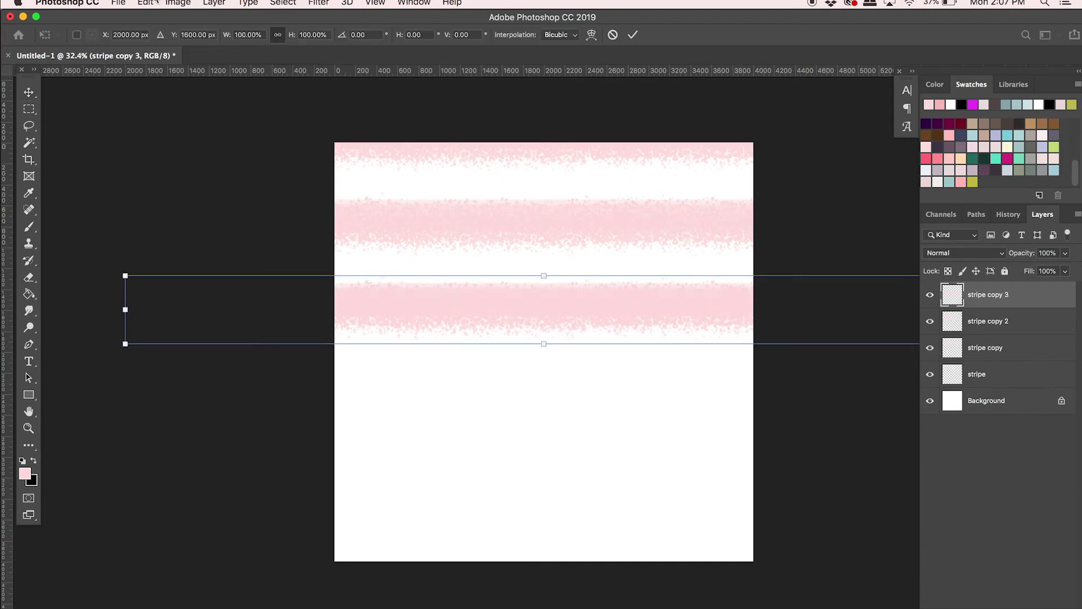
double_click(188, 32)
type("2400")
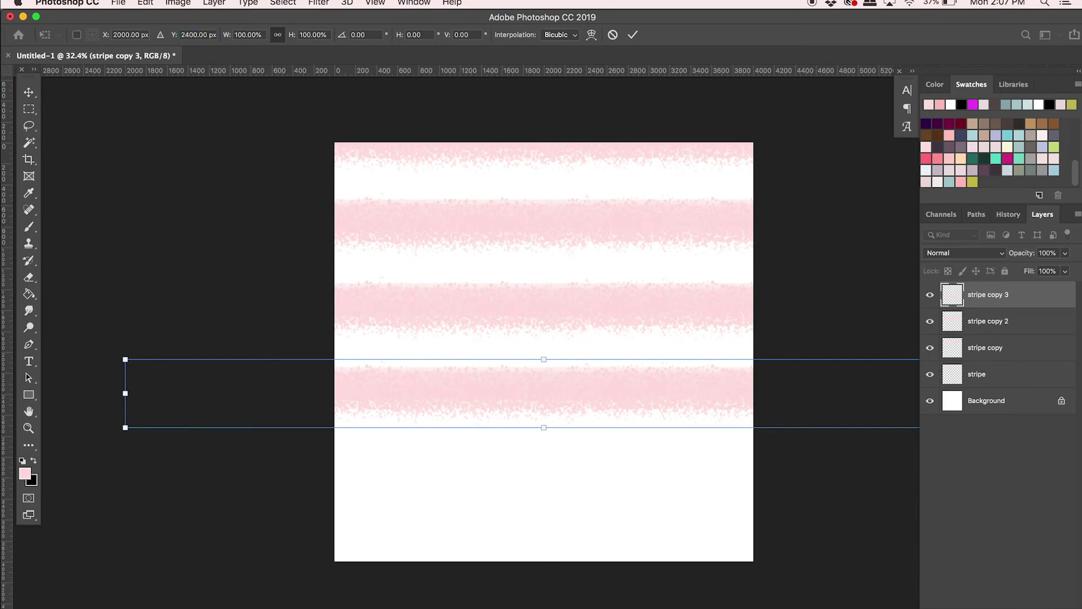
key("Return")
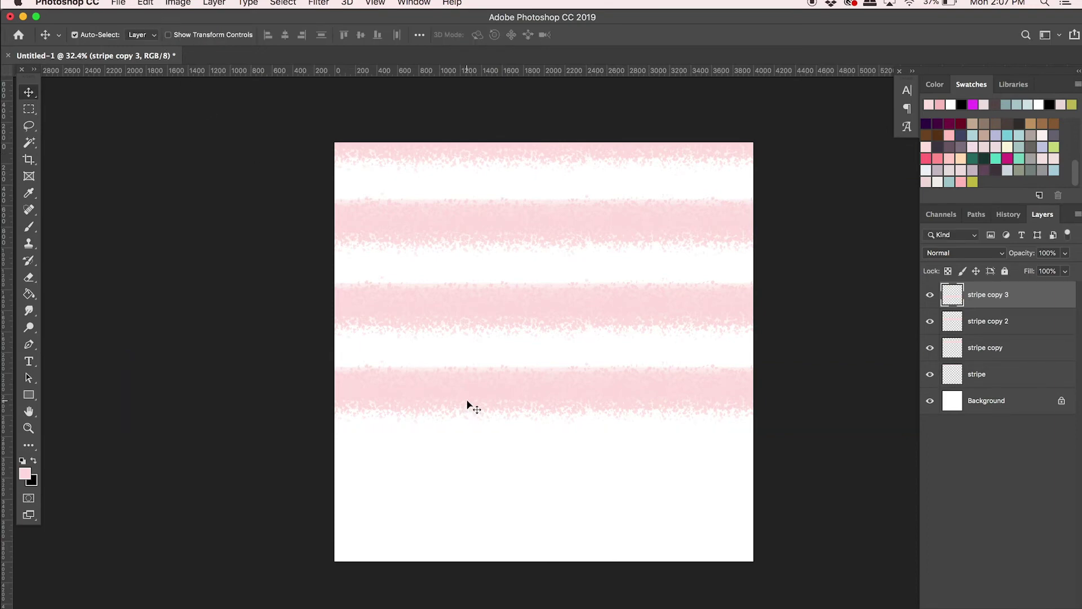
key("super+alt+t")
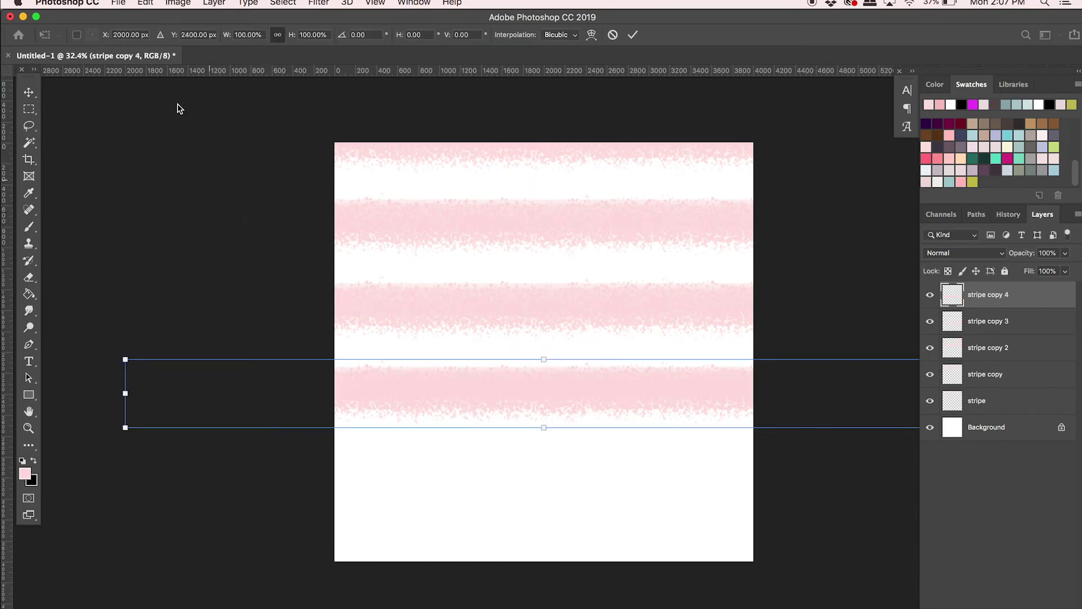
left_click(188, 34)
type("3200")
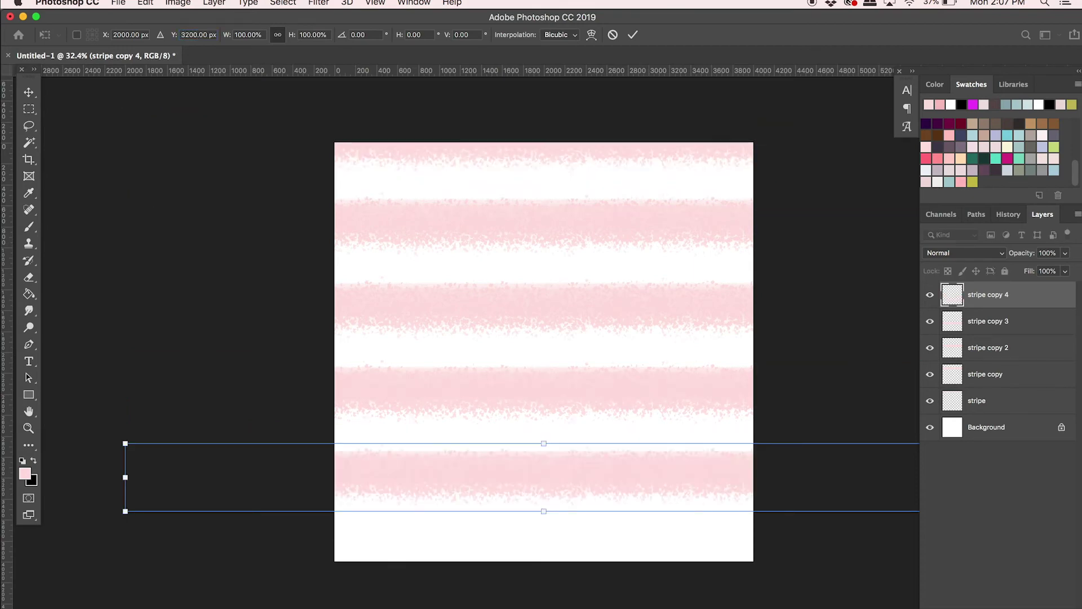
key("Return")
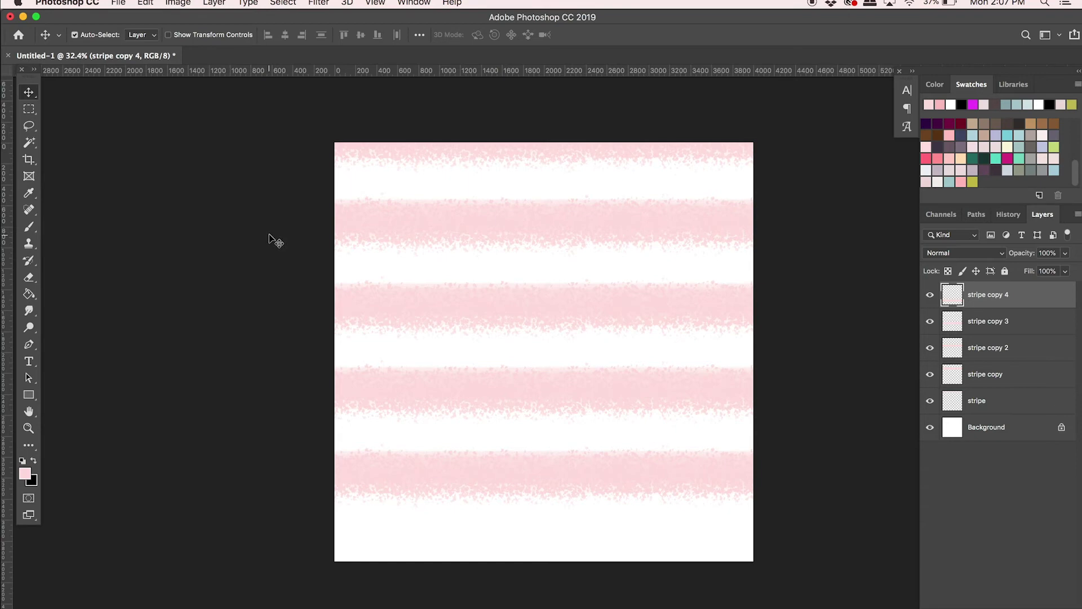
key("super+alt+t")
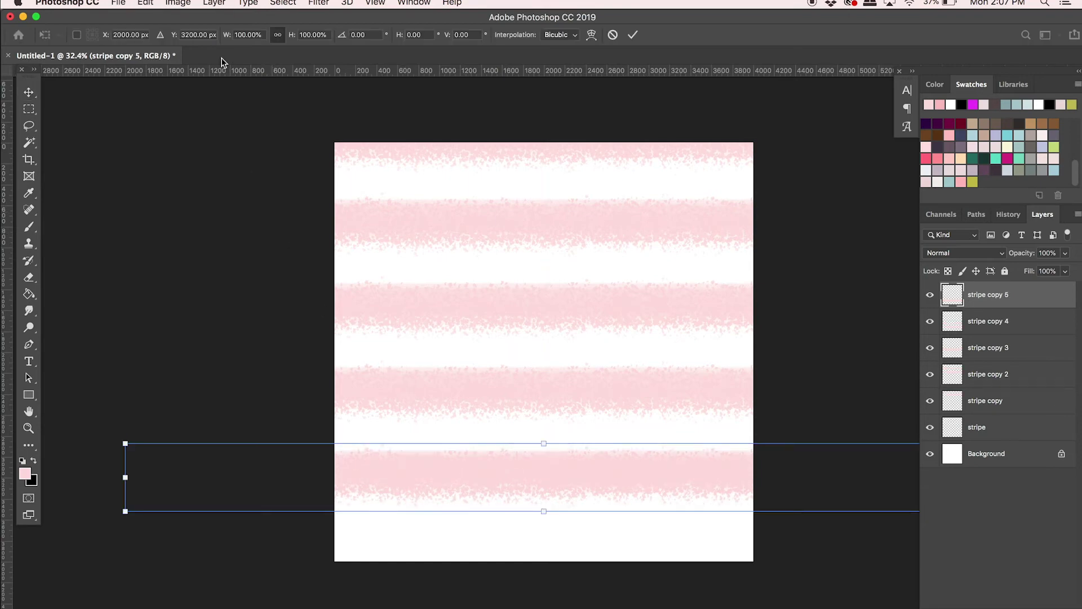
left_click(206, 35)
type("4000")
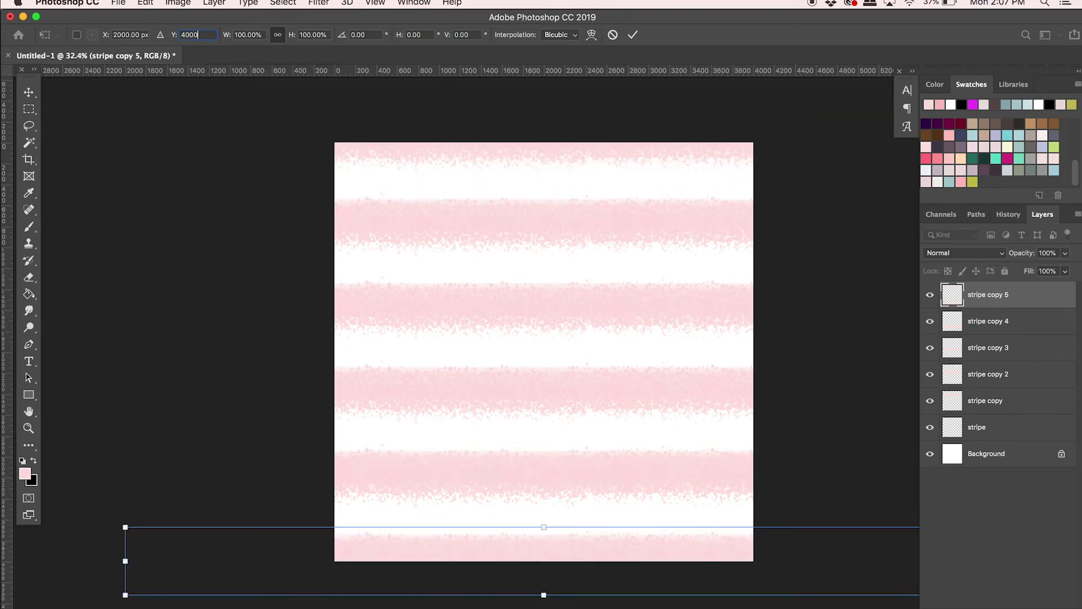
key("Return")
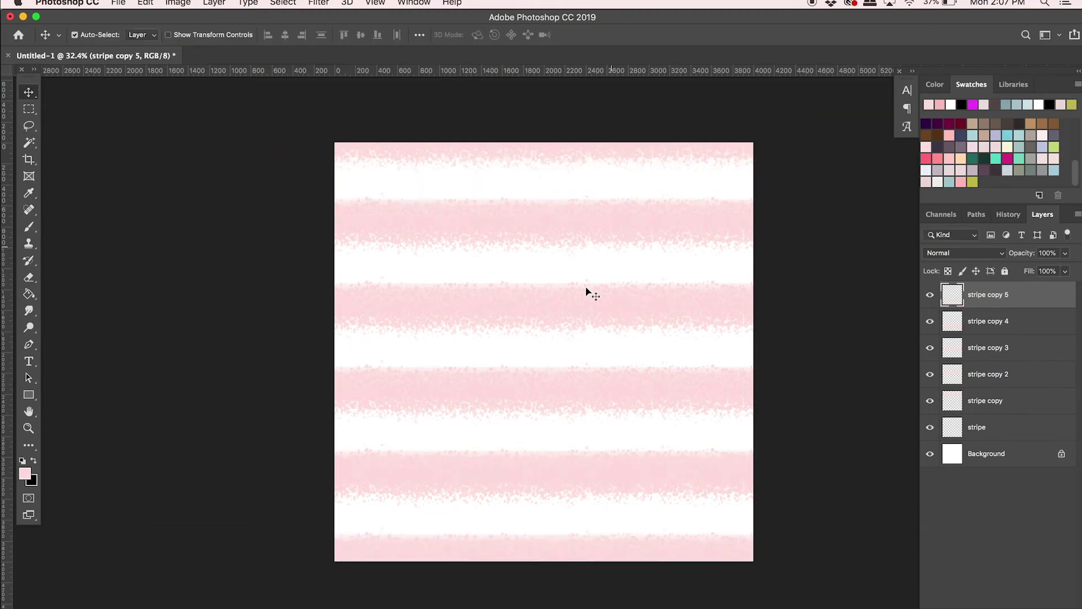
Merge all stripe layers into one and define them as a new pattern.
left_click(1019, 432, "shift")
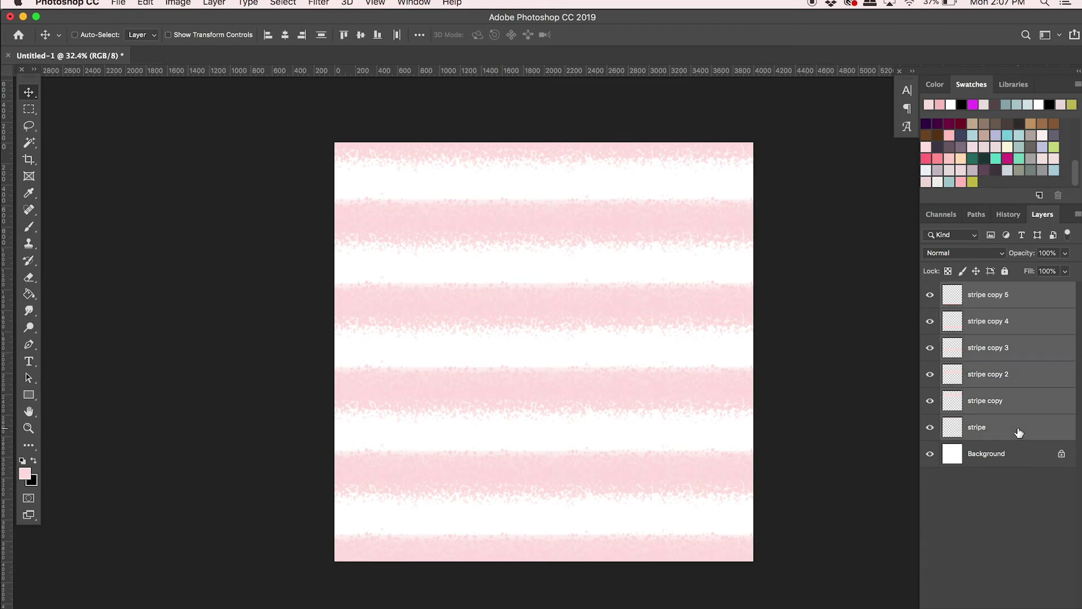
key("super+e")
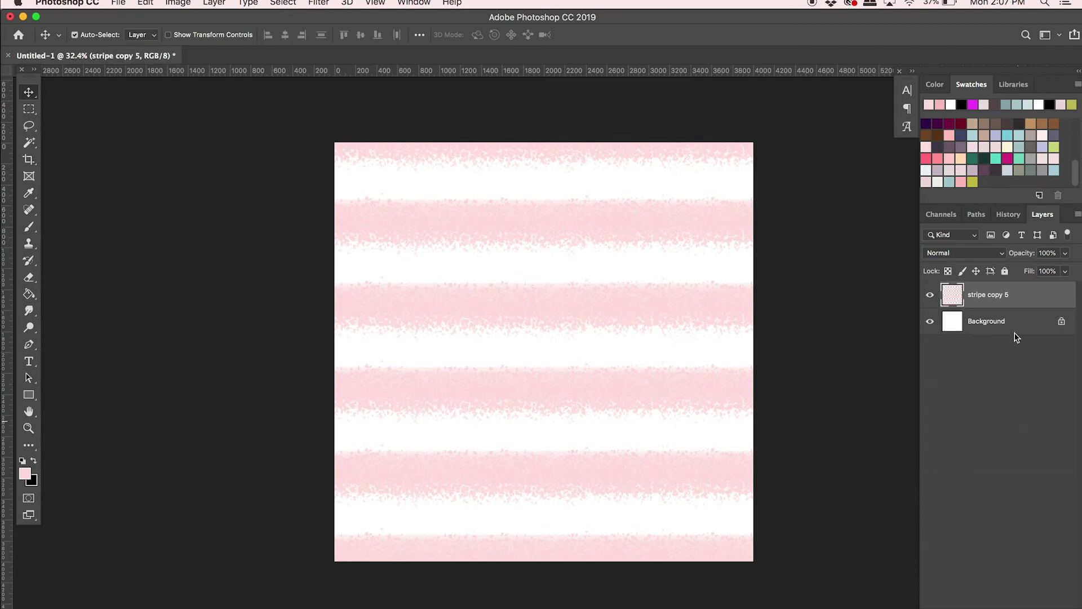
left_click(146, 2)
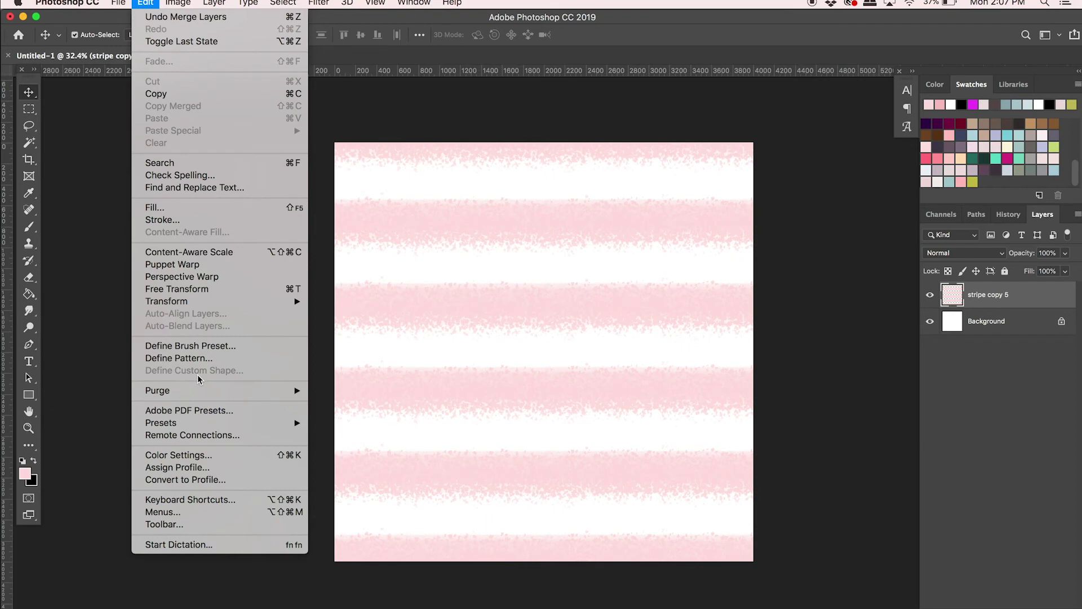
left_click(194, 358)
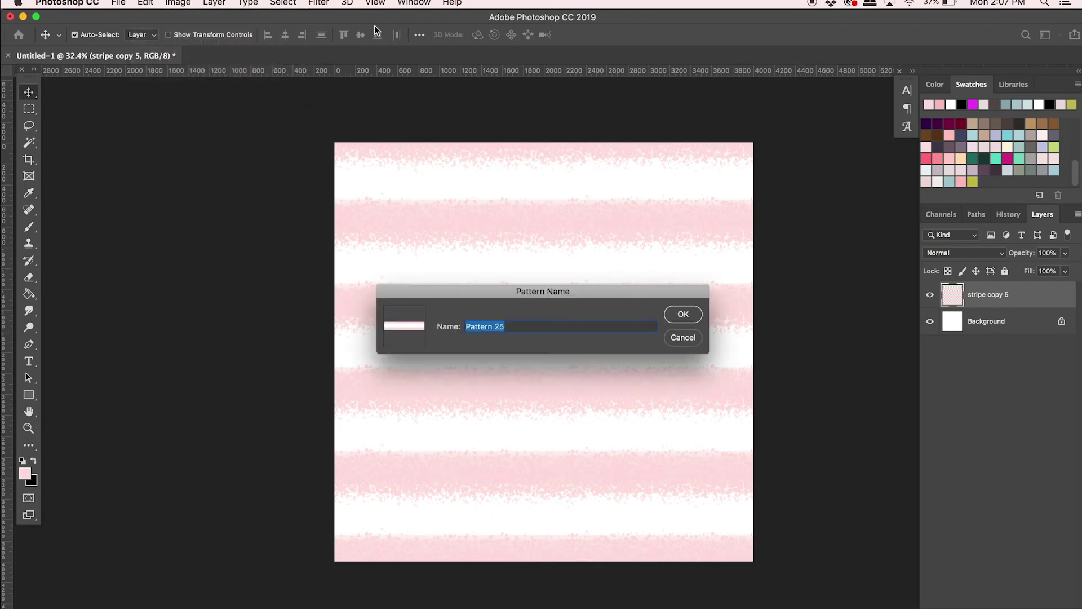
key("Return")
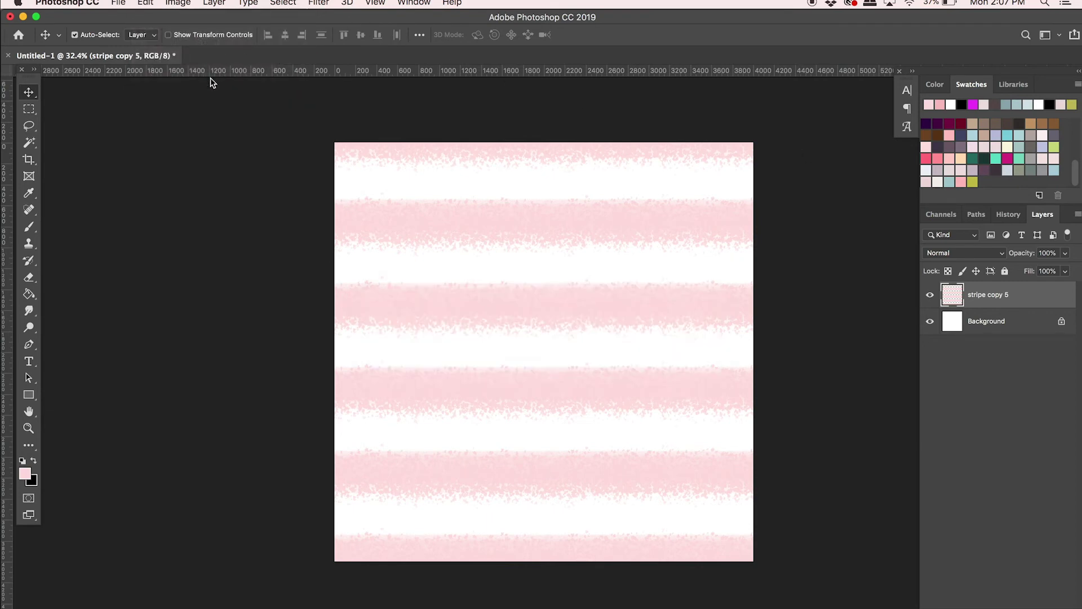
Add a Pattern Fill layer using the stripe pattern at 23% scale.
left_click(178, 3)
mouse_move(208, 43)
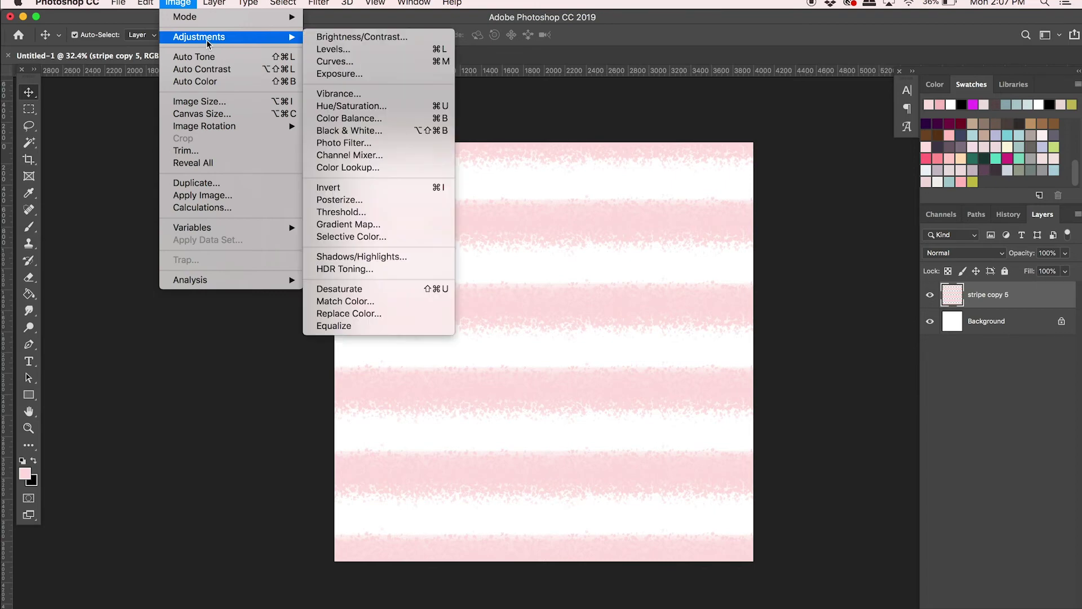
mouse_move(217, 3)
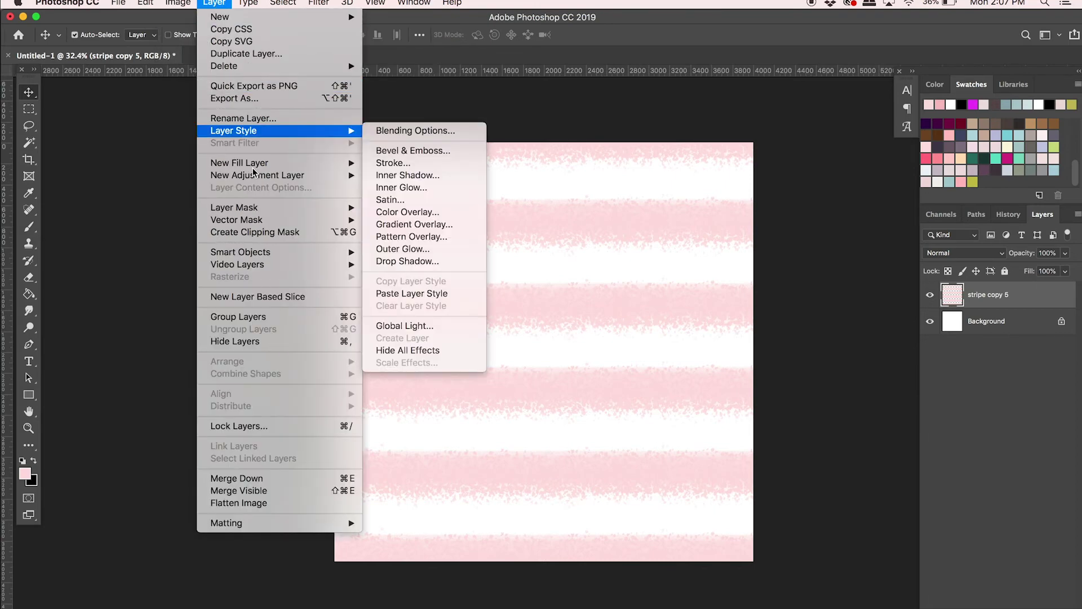
mouse_move(254, 164)
left_click(389, 189)
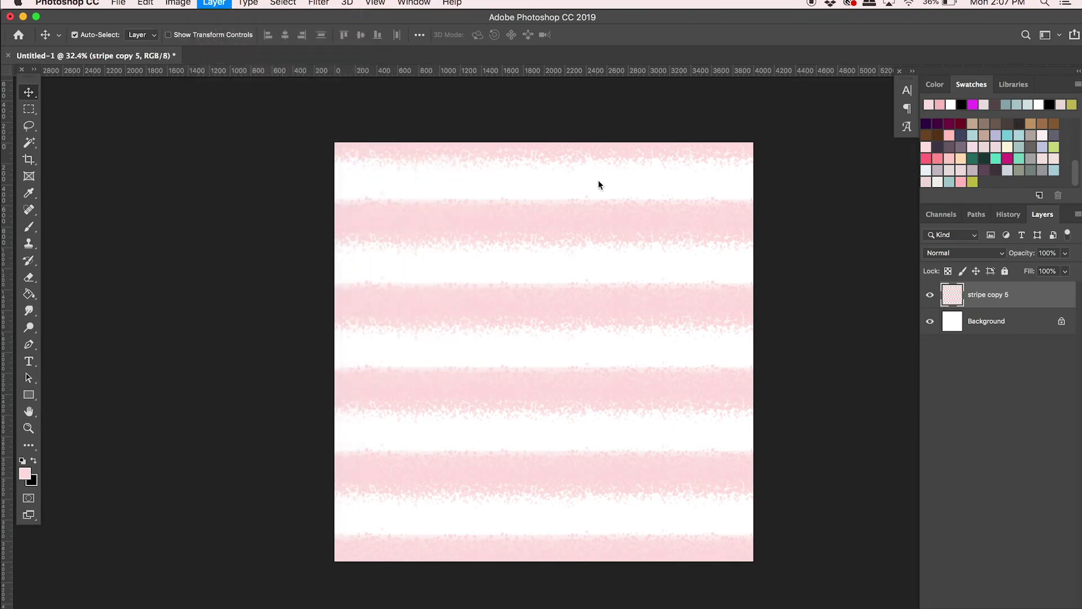
left_click(655, 300)
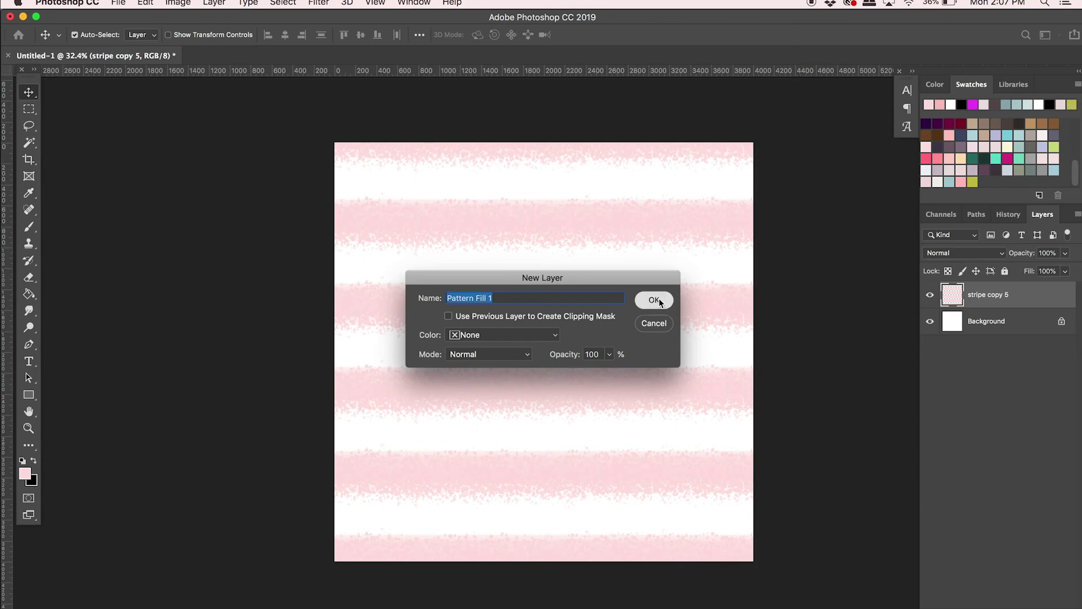
left_click(807, 167)
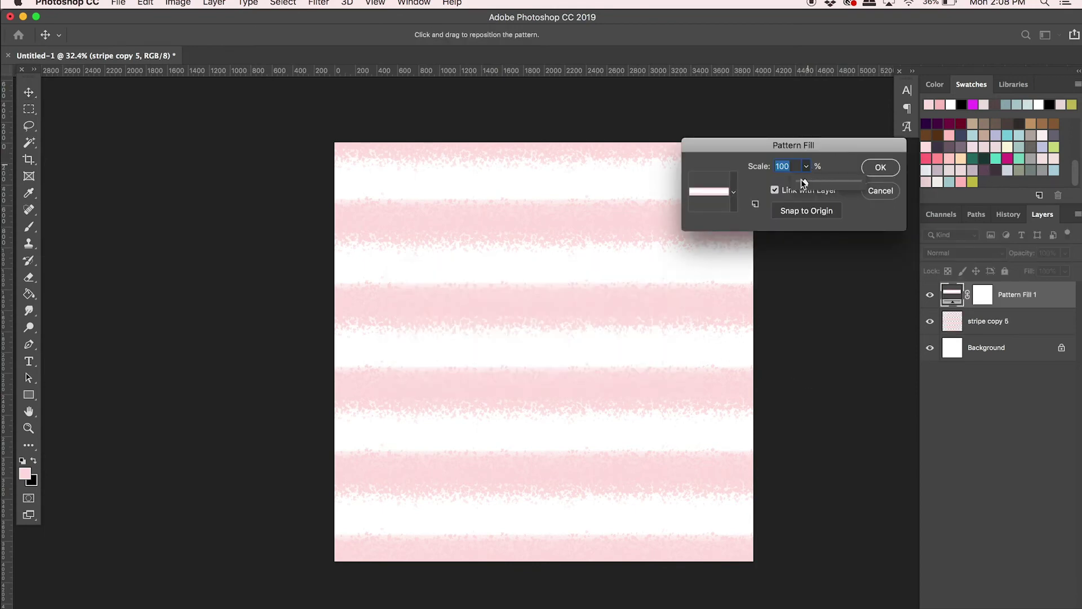
left_click_drag(805, 186, 800, 186)
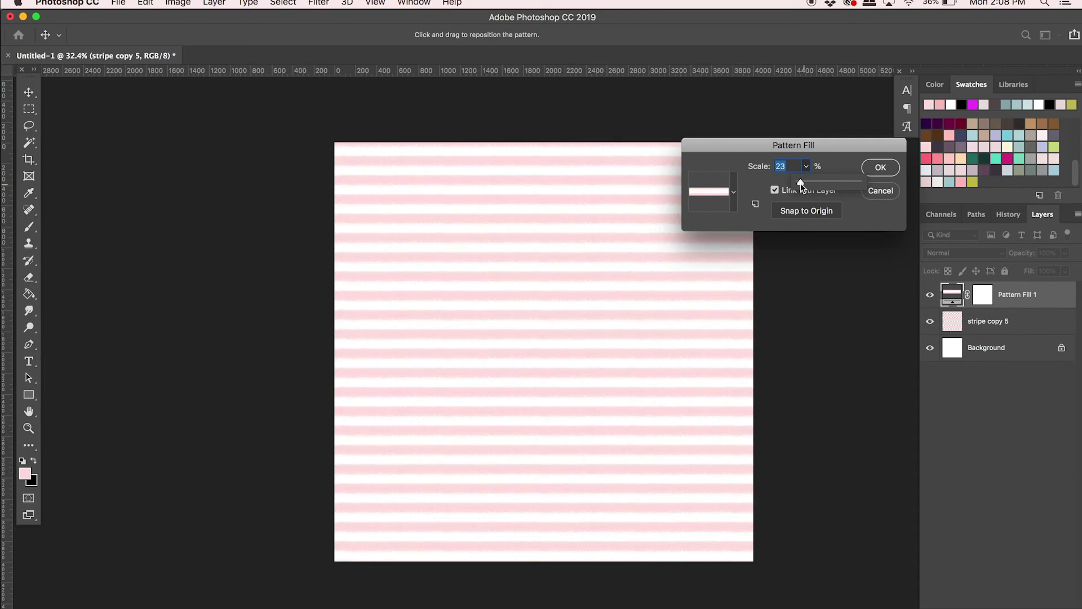
left_click(881, 168)
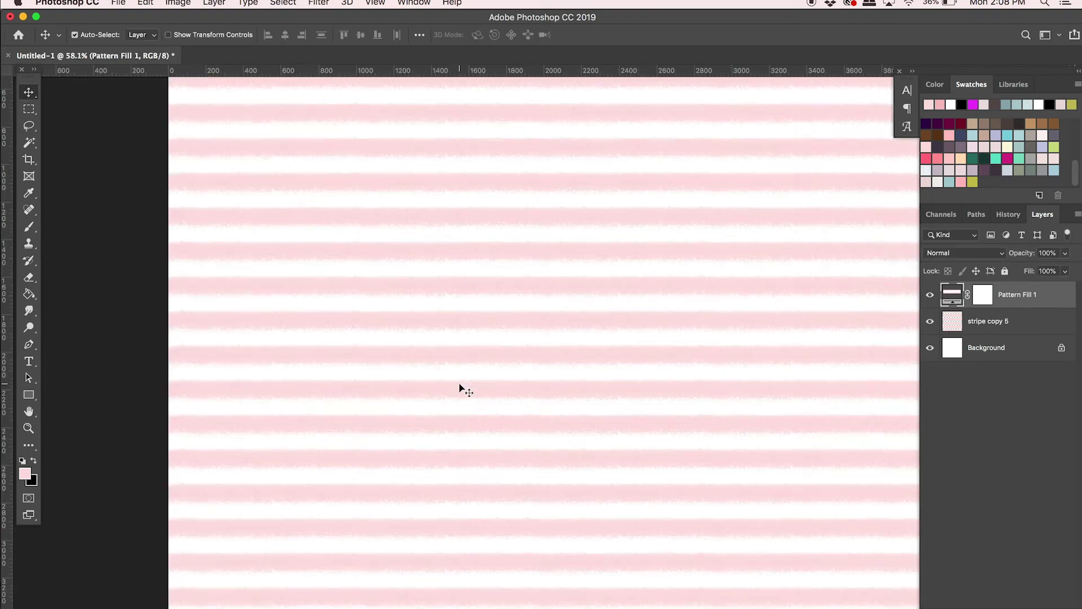
Inspect the tiled stripes, then delete the Pattern Fill 1 test layer.
scroll(460, 389, "up", 3)
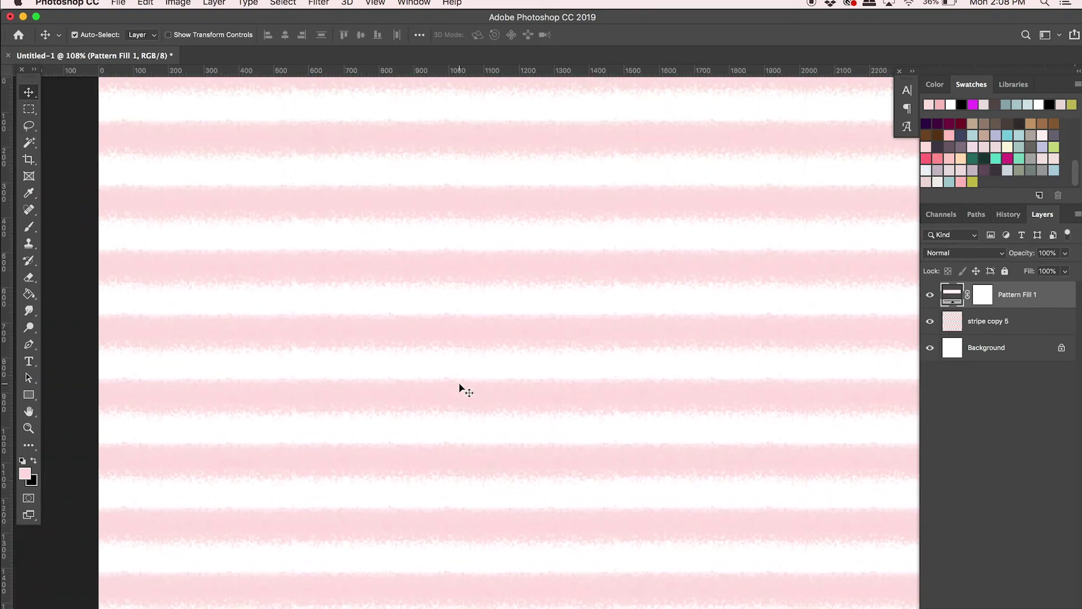
scroll(459, 389, "down", 3)
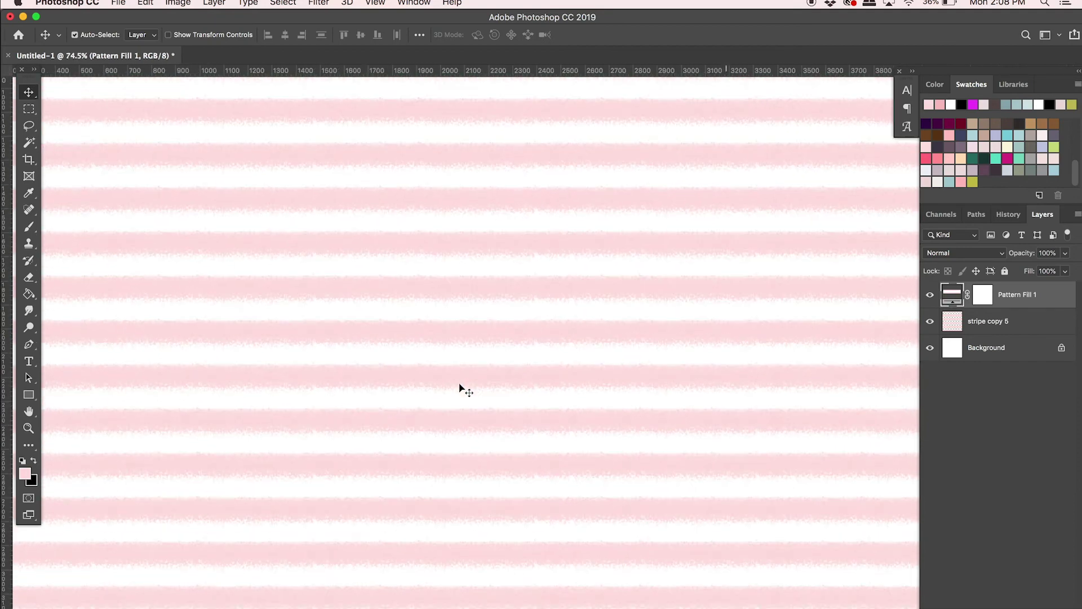
scroll(459, 389, "down", 4)
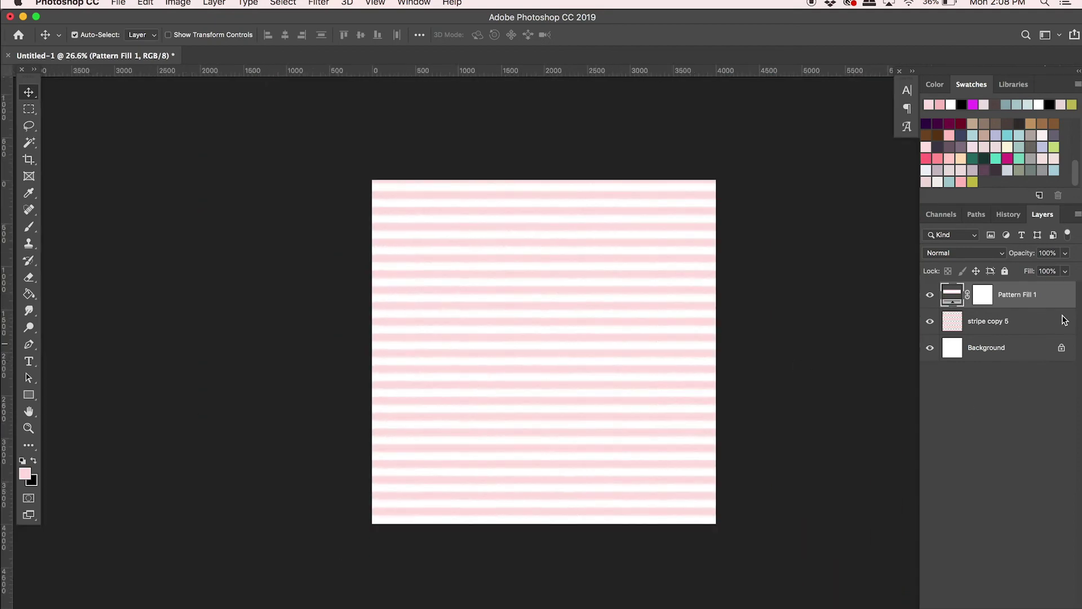
left_click_drag(1060, 294, 1067, 604)
scroll(683, 495, "up", 3)
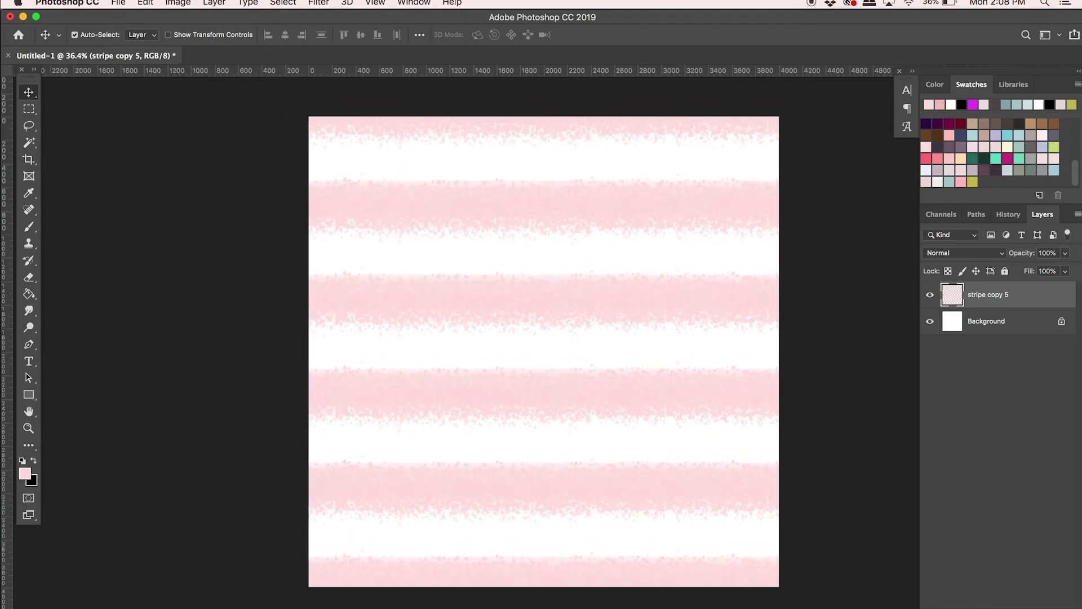
key("Tab")
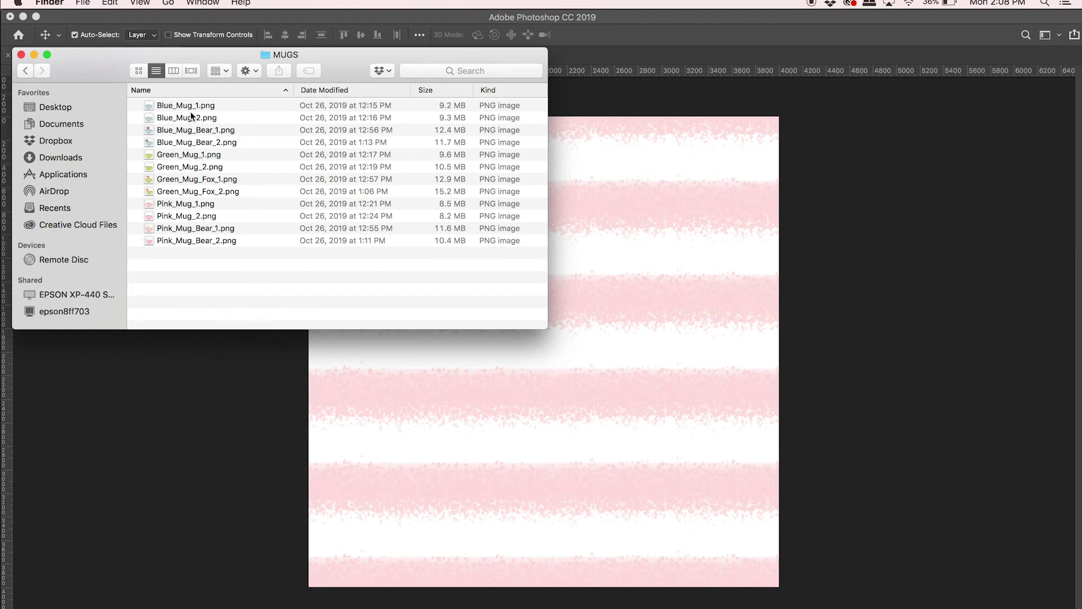
Drag Pink_Mug_Bear_1.png and Pink_Mug_Bear_2.png from MUGS onto the canvas and commit.
left_click(167, 228)
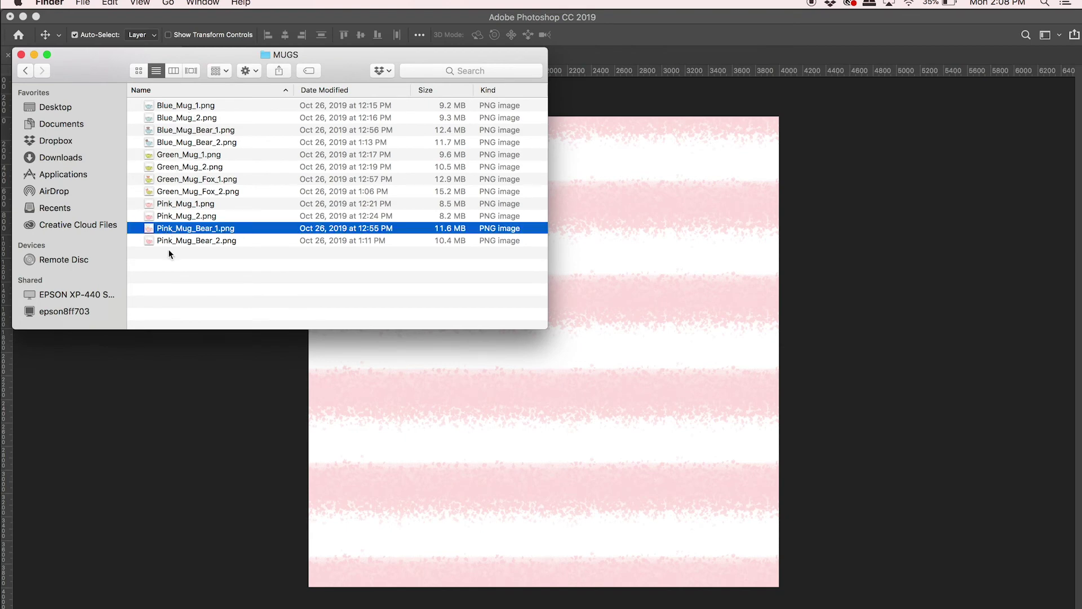
left_click(169, 241, "shift")
left_click_drag(169, 241, 505, 389)
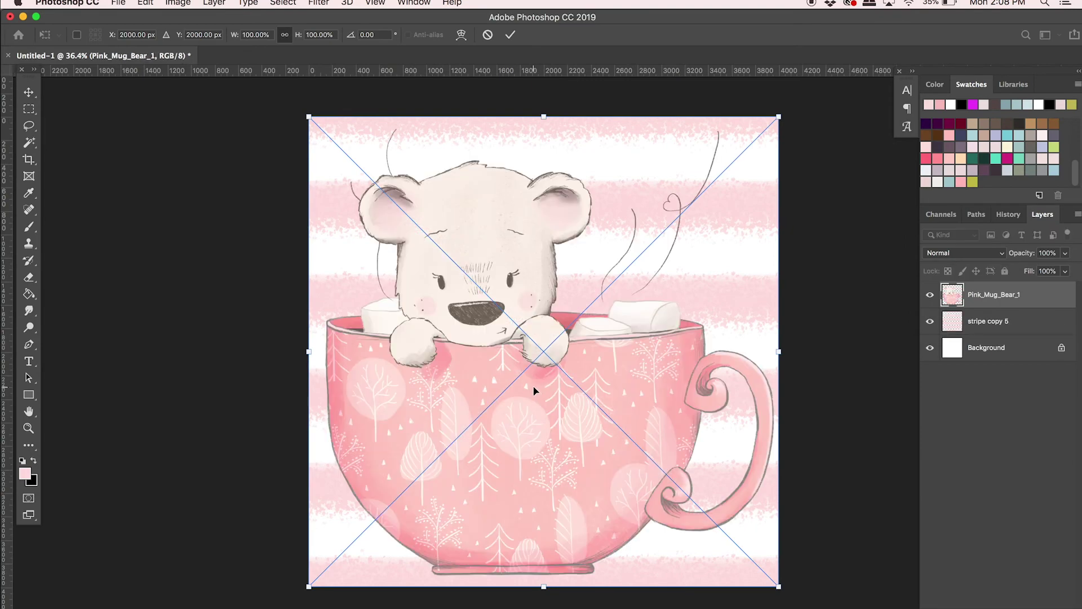
key("Return")
key("Return")
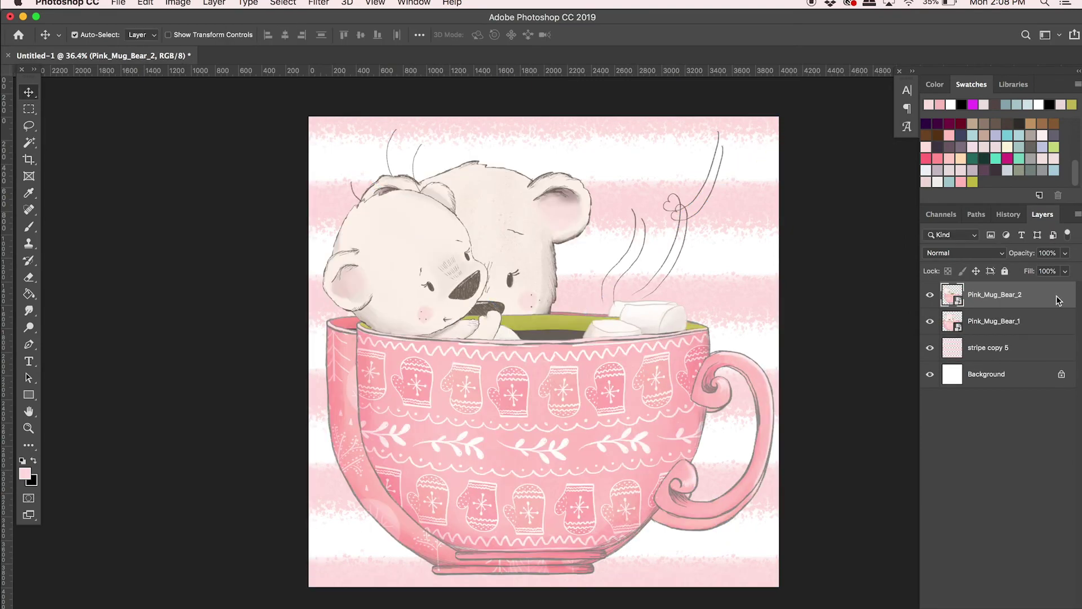
Scale both bear-mug layers to about 48% and position them near the canvas centre.
left_click(1013, 323, "shift")
key("super+t")
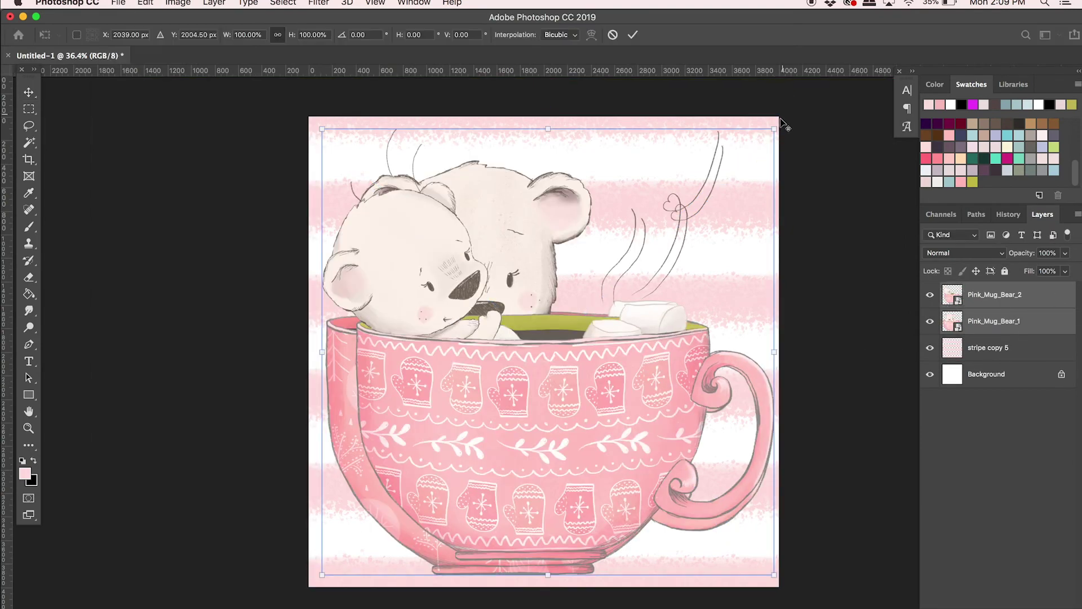
left_click_drag(773, 126, 682, 268)
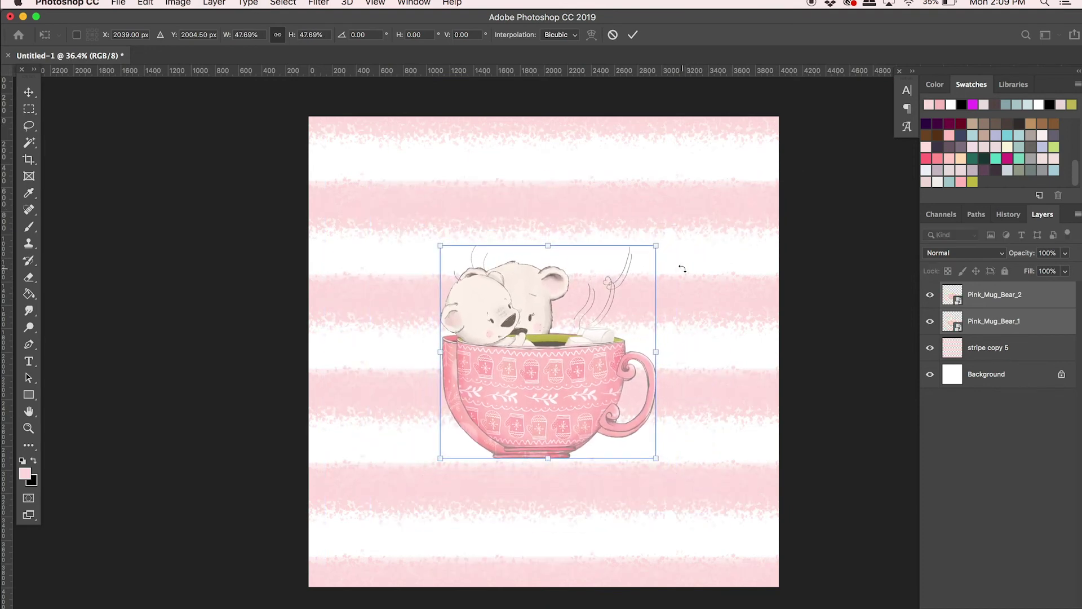
key("Return")
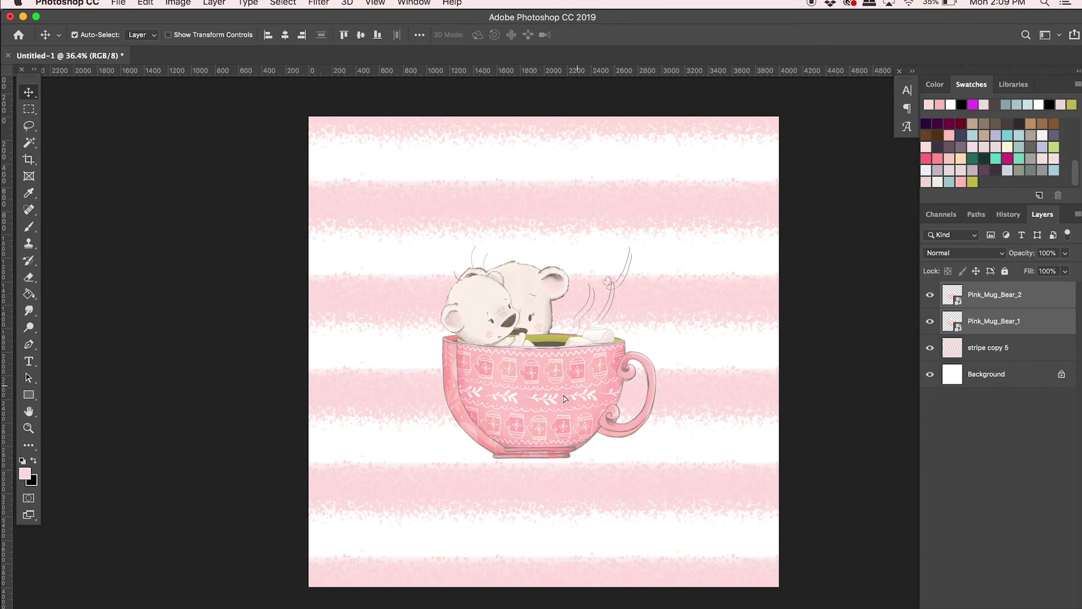
mouse_move(564, 399)
left_mouse_down()
mouse_move(571, 364)
mouse_move(581, 386)
left_mouse_up()
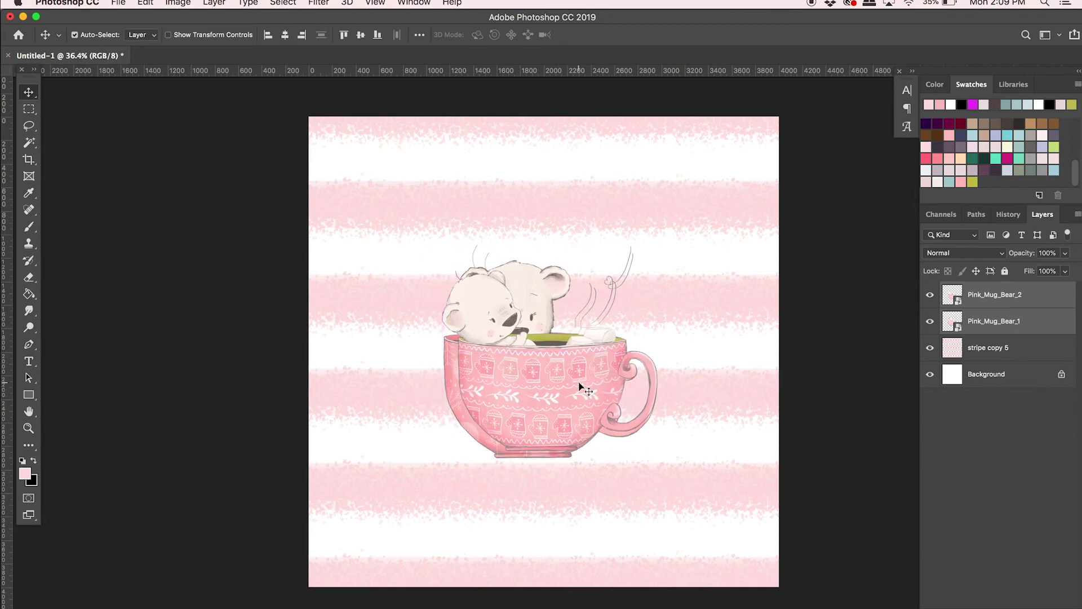
Enlarge and nudge Pink_Mug_Bear_2 slightly, and hide Pink_Mug_Bear_1.
left_click(992, 294)
key("super+t")
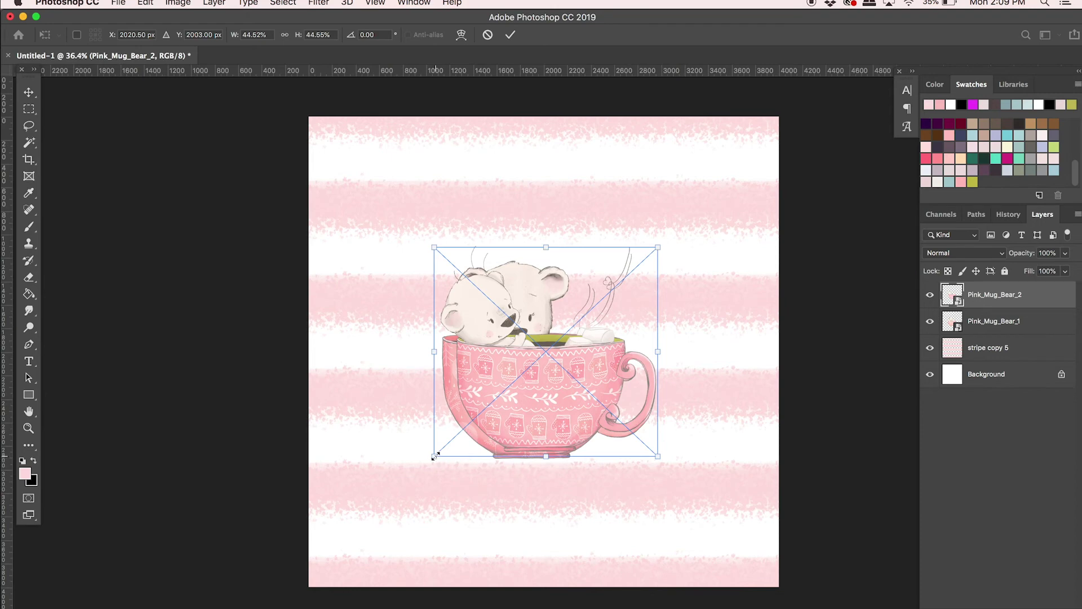
left_click_drag(434, 454, 419, 469)
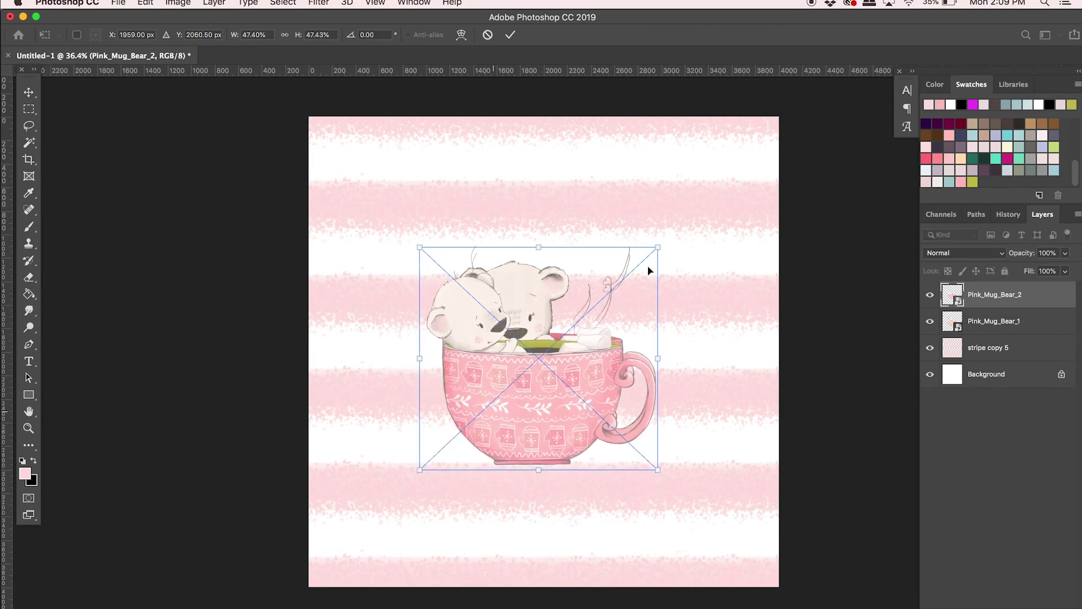
left_click_drag(568, 381, 566, 375)
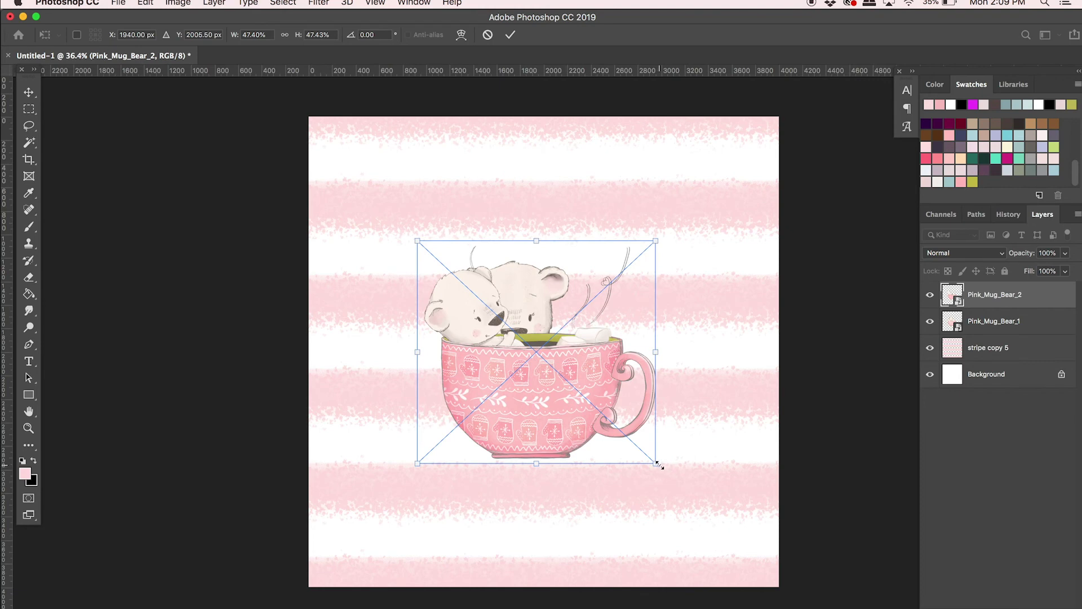
left_click_drag(657, 463, 659, 465)
key("Return")
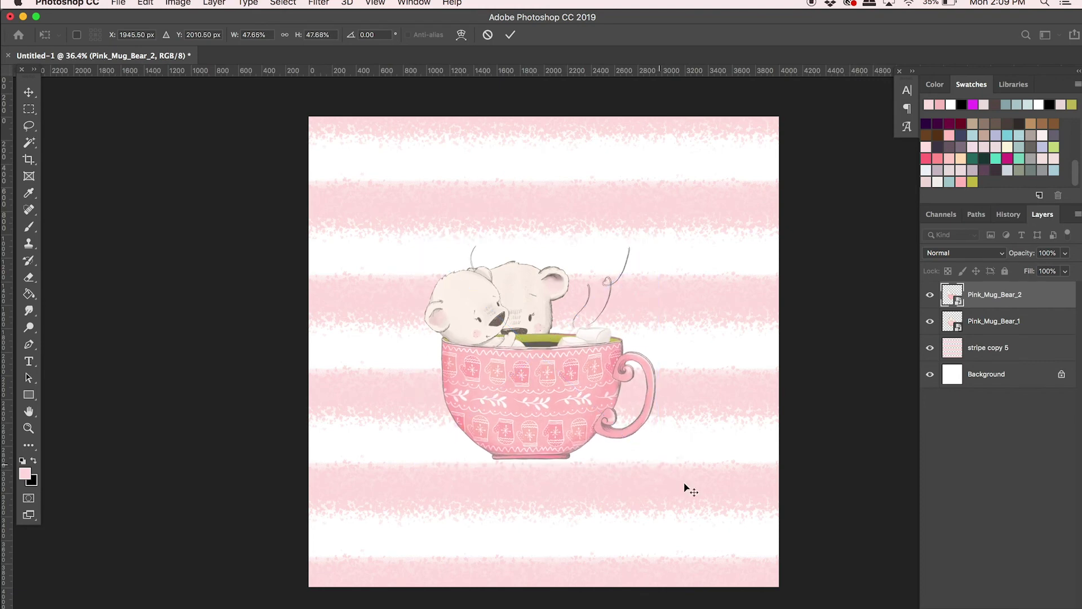
left_click(930, 321)
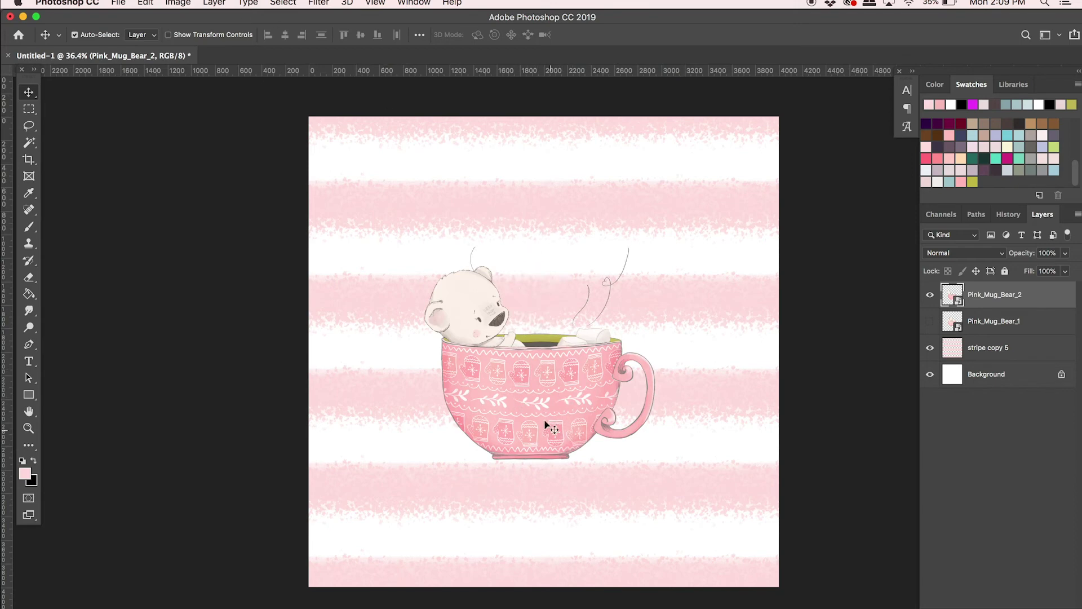
mouse_move(546, 425)
left_mouse_down()
mouse_move(541, 381)
mouse_move(549, 418)
left_mouse_up()
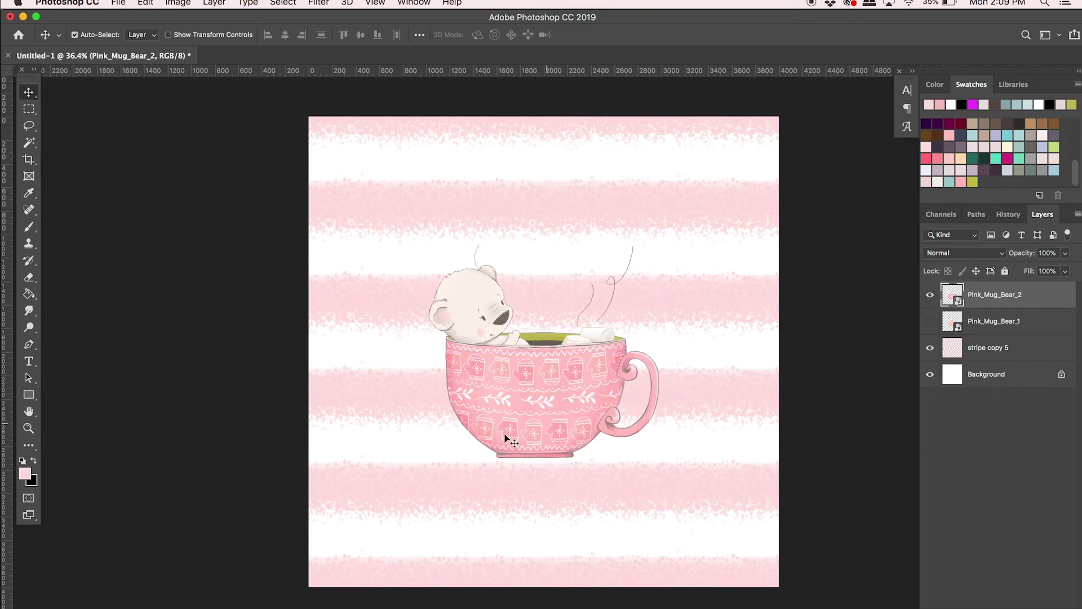
Apply an Offset filter of +2000 px horizontal and vertical with Wrap Around to Pink_Mug_Bear_2.
left_click(318, 3)
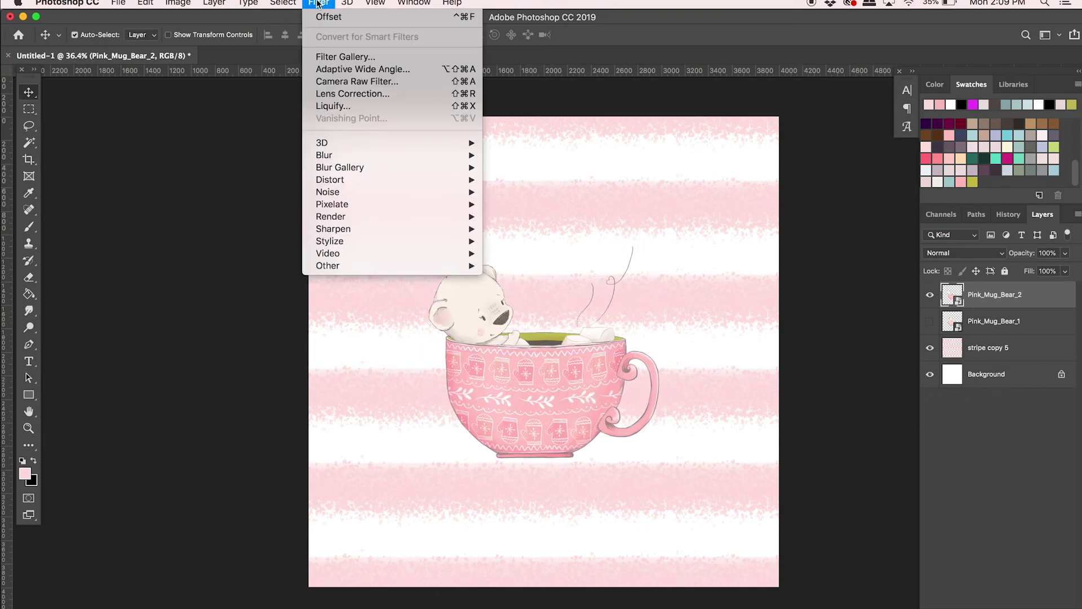
mouse_move(349, 266)
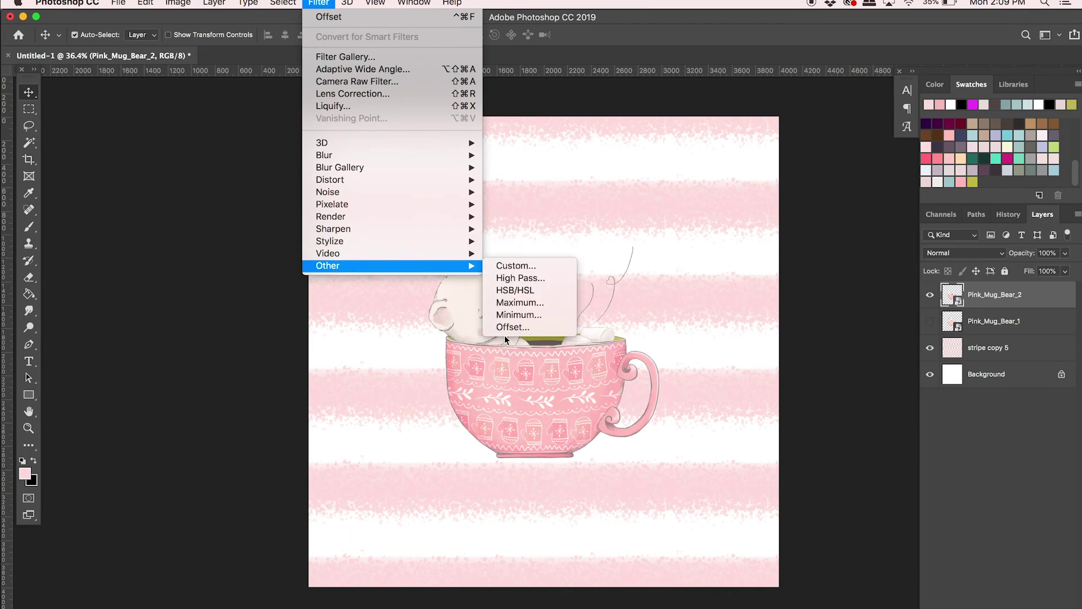
left_click(505, 329)
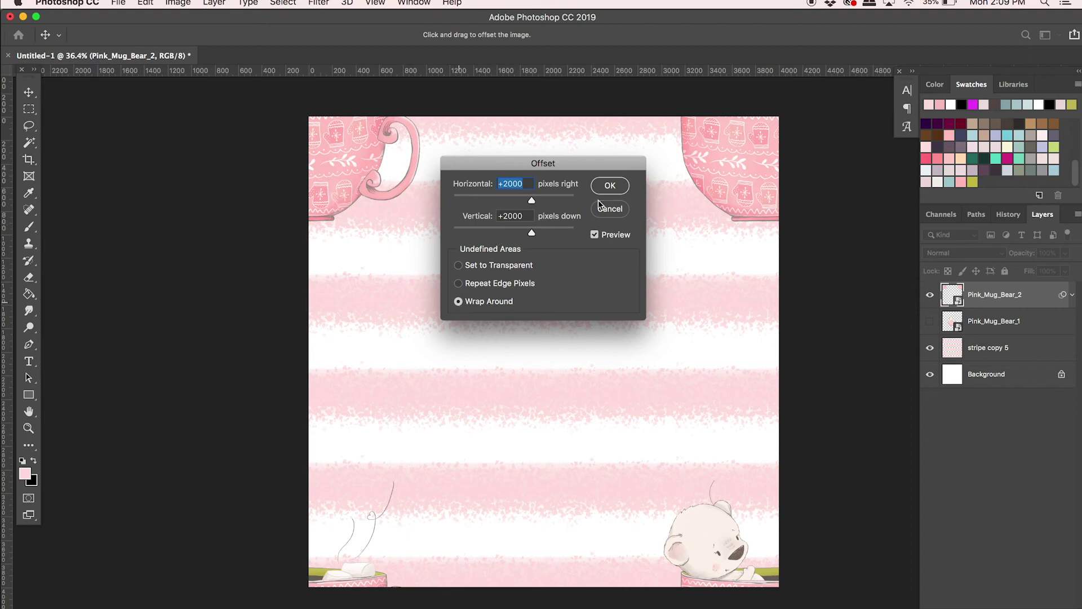
left_click(622, 185)
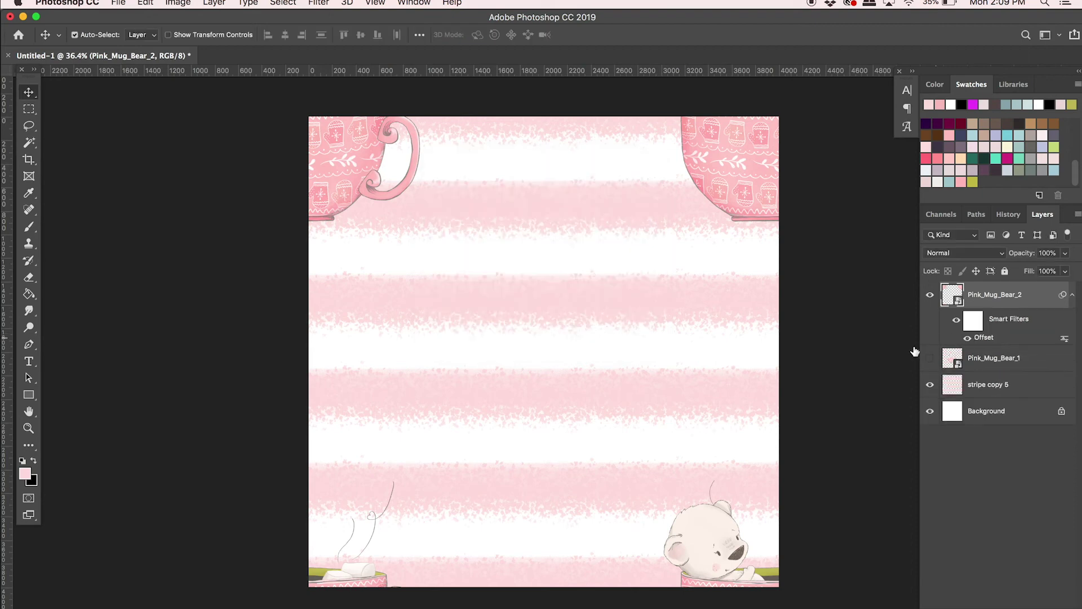
Show Pink_Mug_Bear_1 again and return to Finder's AAAA SNOW ADORABLE folder.
left_click(930, 358)
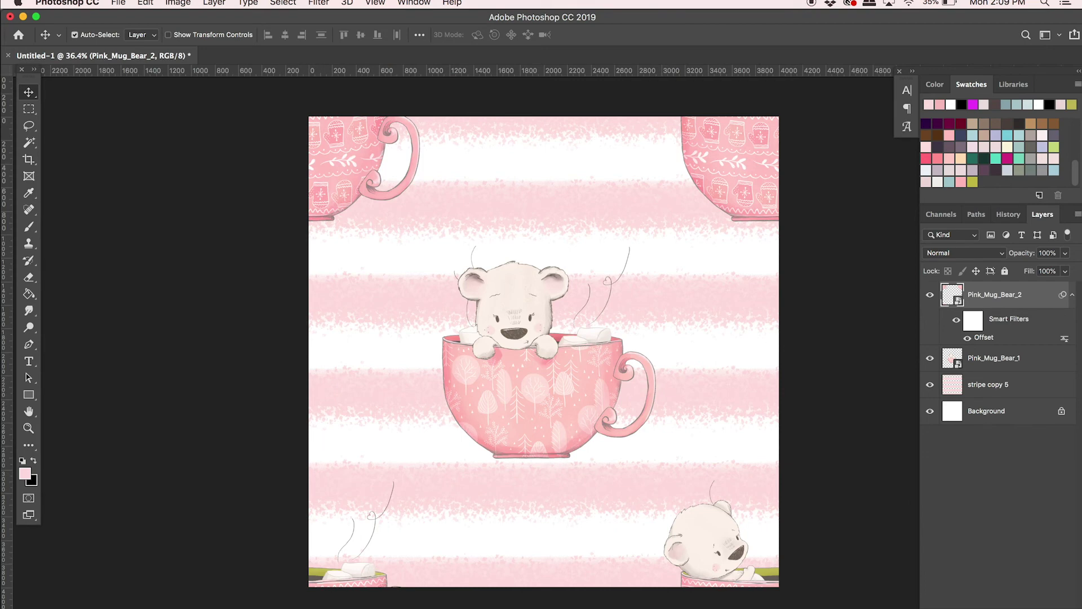
key("super+Tab")
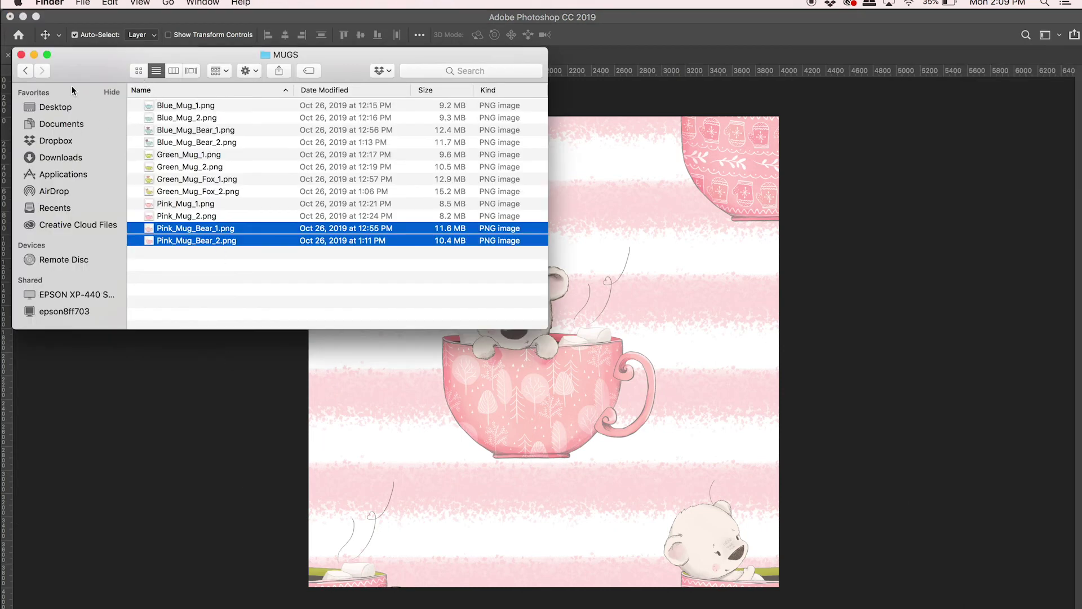
left_click(26, 70)
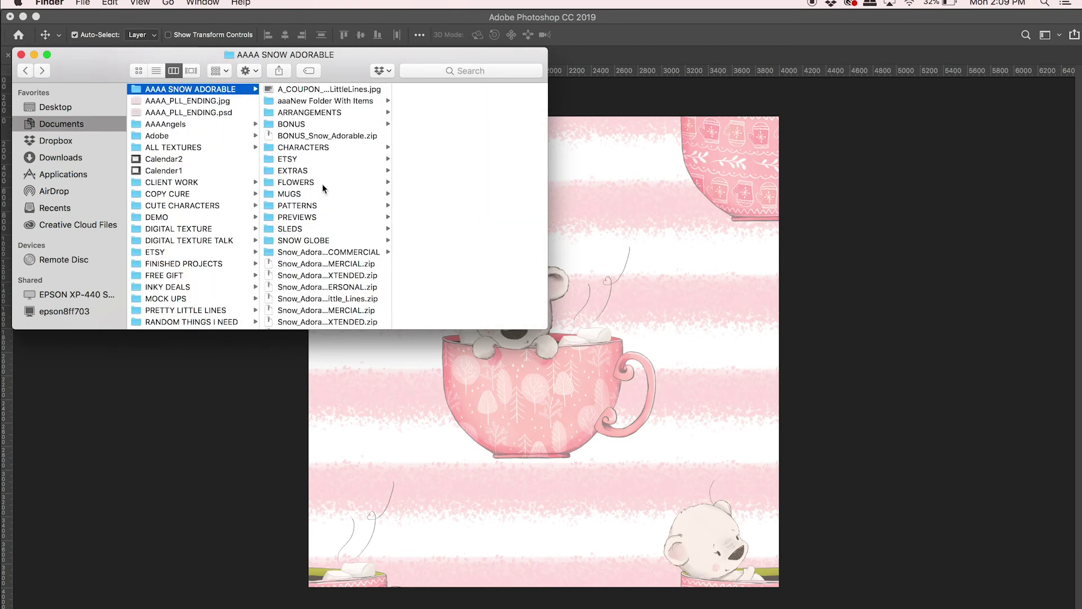
Select Snowflake_1.png through Snowflake_5.png in SNOW GLOBE and drag them onto the canvas.
left_click(302, 241)
left_click(450, 160)
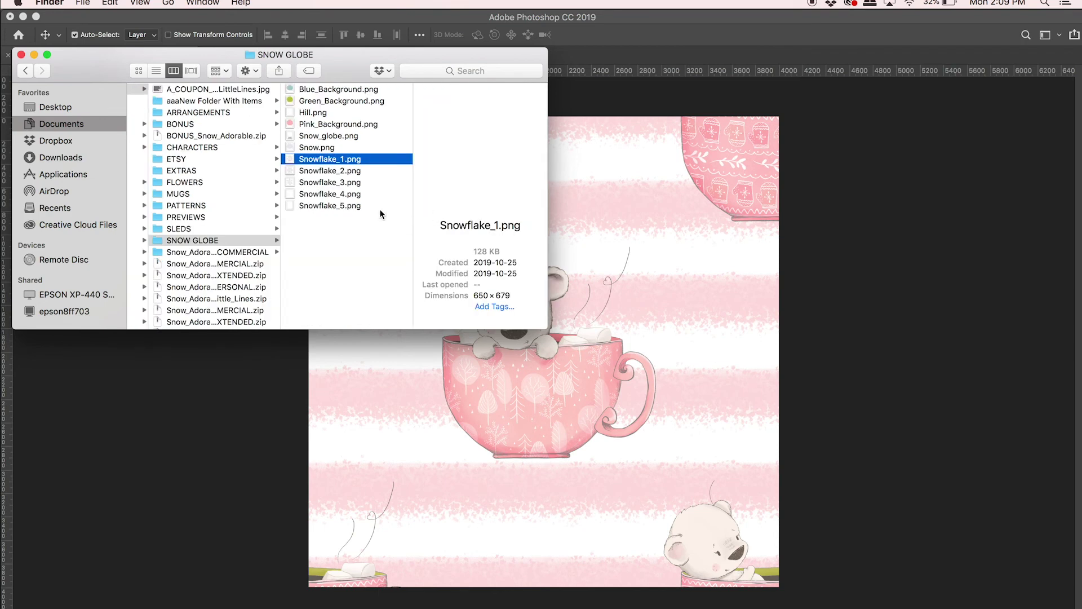
left_click(324, 206, "shift")
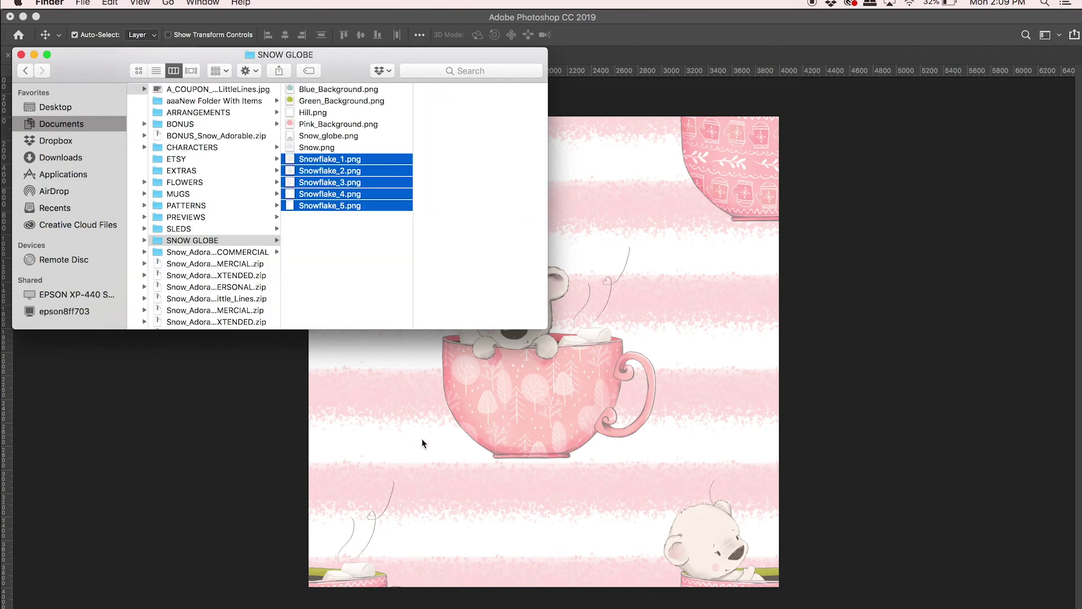
left_click_drag(422, 440, 421, 435)
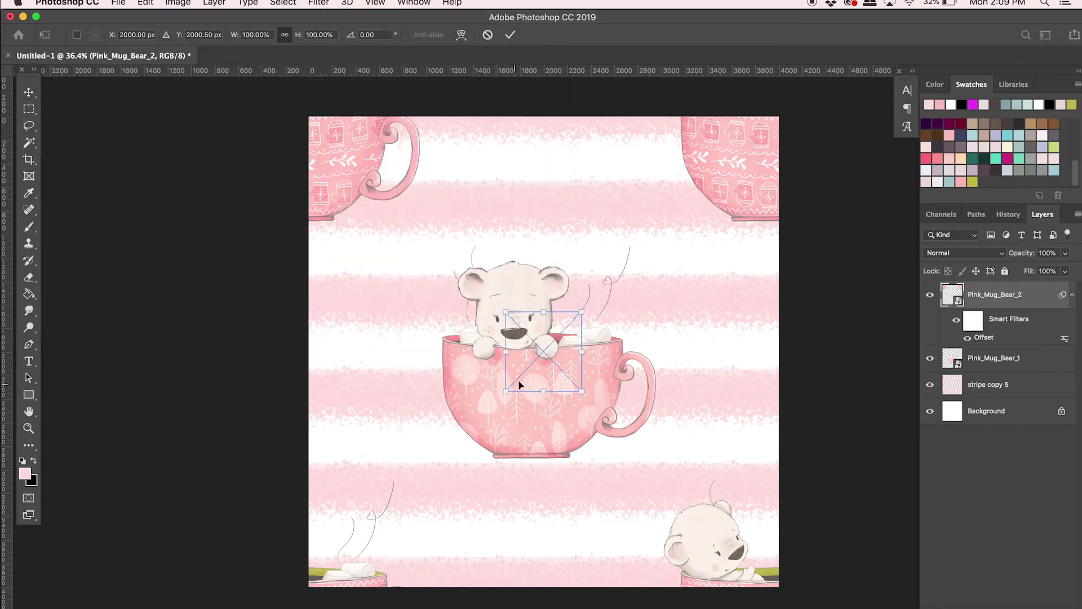
Place the first three snowflakes left of the bear, near the top, and beside the cup handle.
left_click_drag(570, 357, 430, 284)
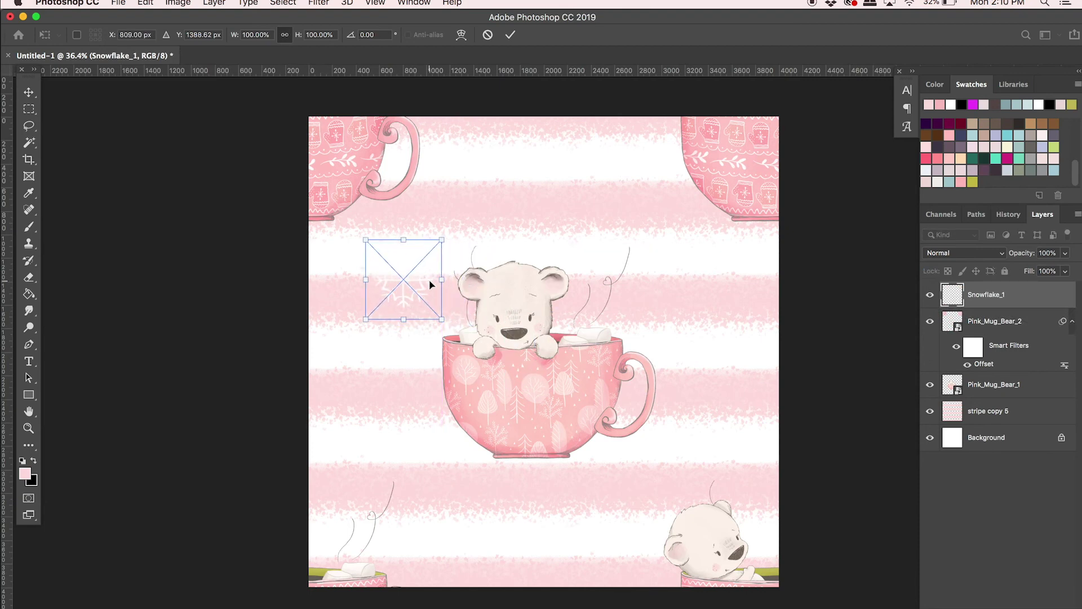
key("Return")
left_click_drag(569, 348, 559, 189)
key("Return")
left_click_drag(563, 353, 727, 401)
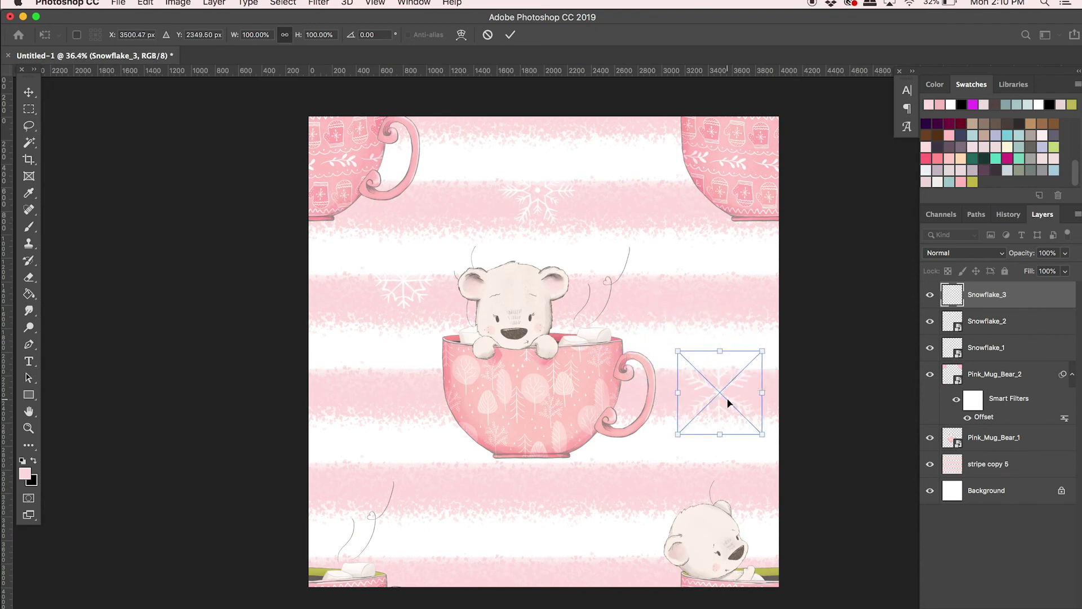
key("Return")
Place the fourth snowflake lower left and the fifth lower right, then select all five snowflake layers.
left_click_drag(552, 353, 441, 496)
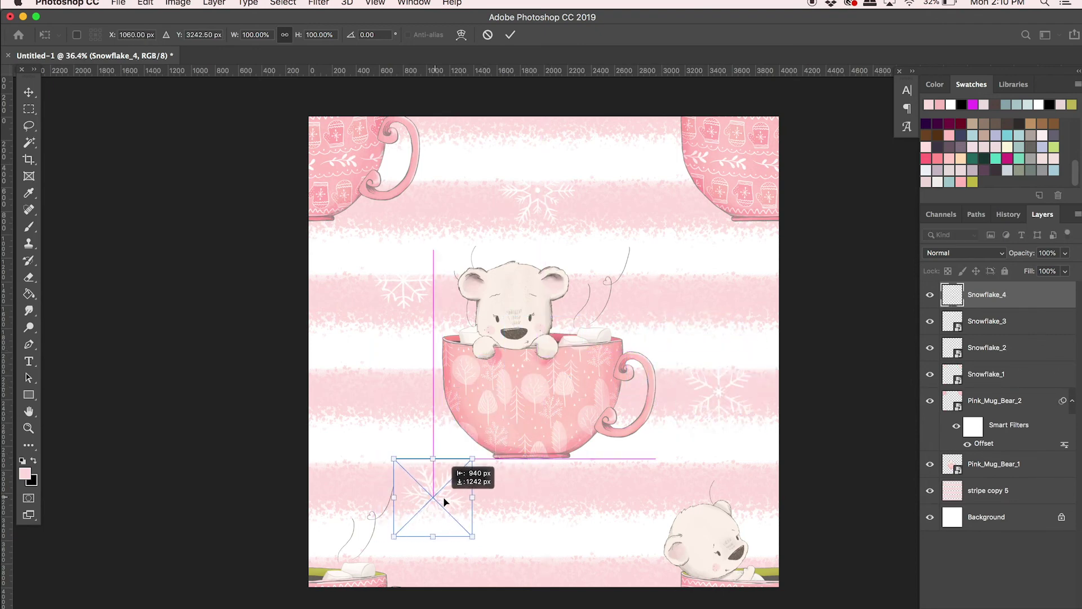
key("Return")
left_click_drag(527, 367, 615, 548)
key("Return")
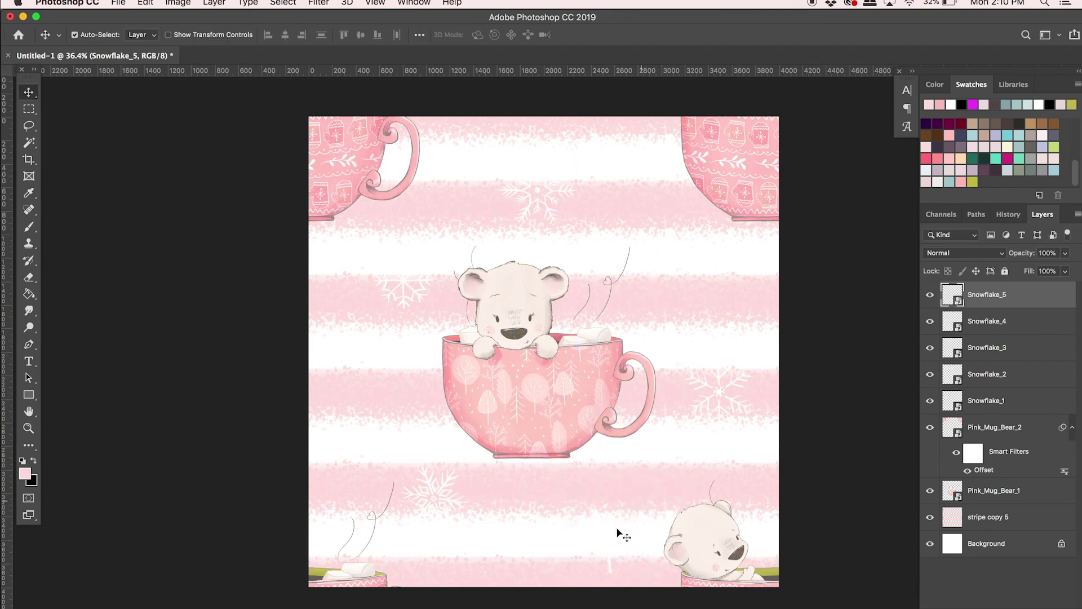
key("ctrl+t")
left_click_drag(610, 552, 621, 509)
key("Return")
left_click(1021, 408, "shift")
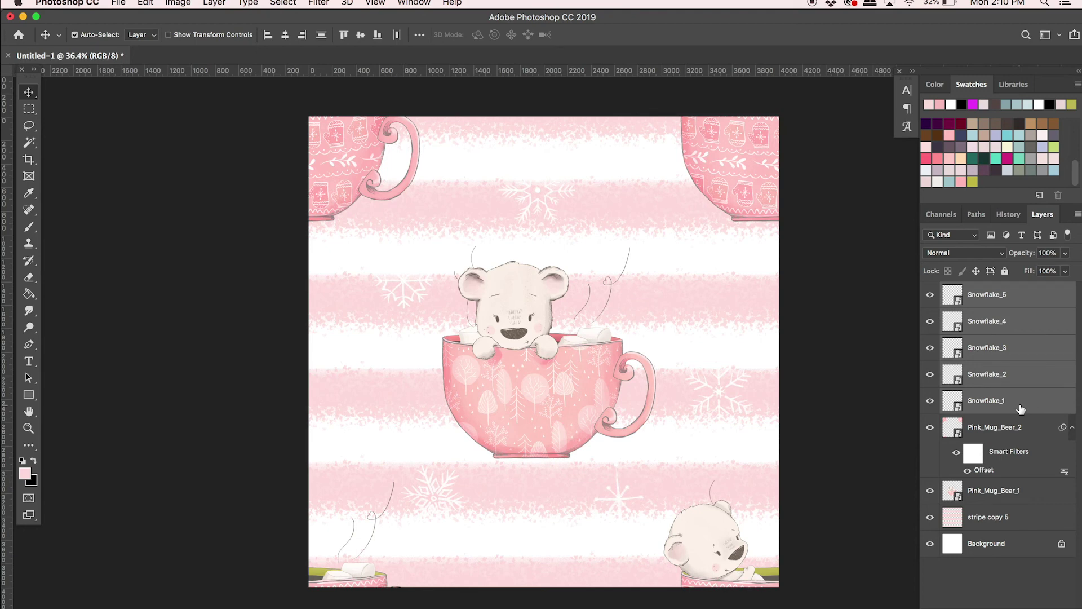
Group the snowflakes, duplicate the group, hide the copy, and merge the original Group 1.
key("ctrl+g")
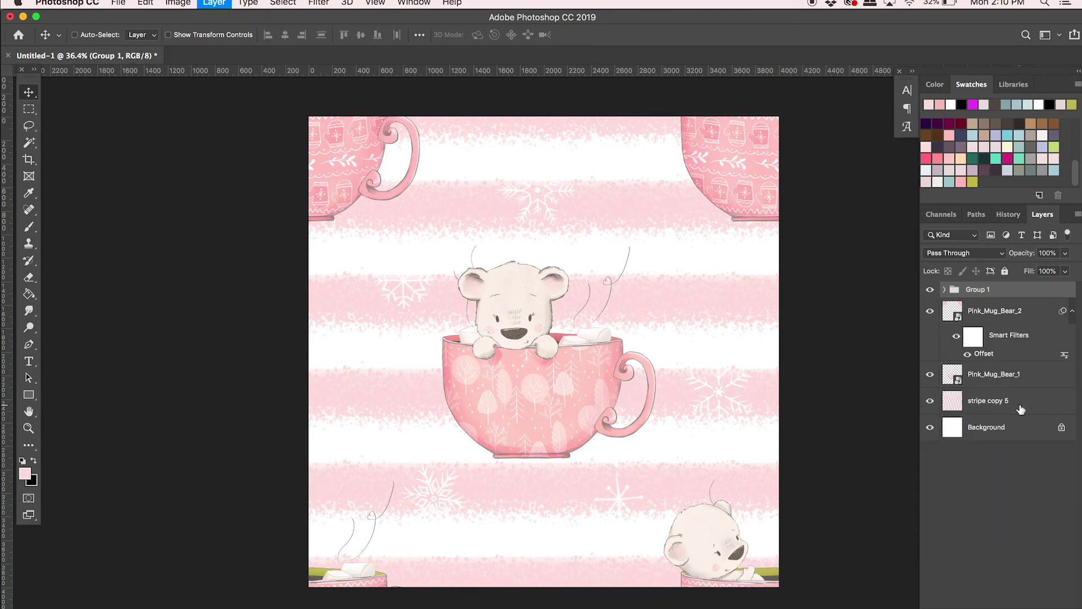
key("ctrl+j")
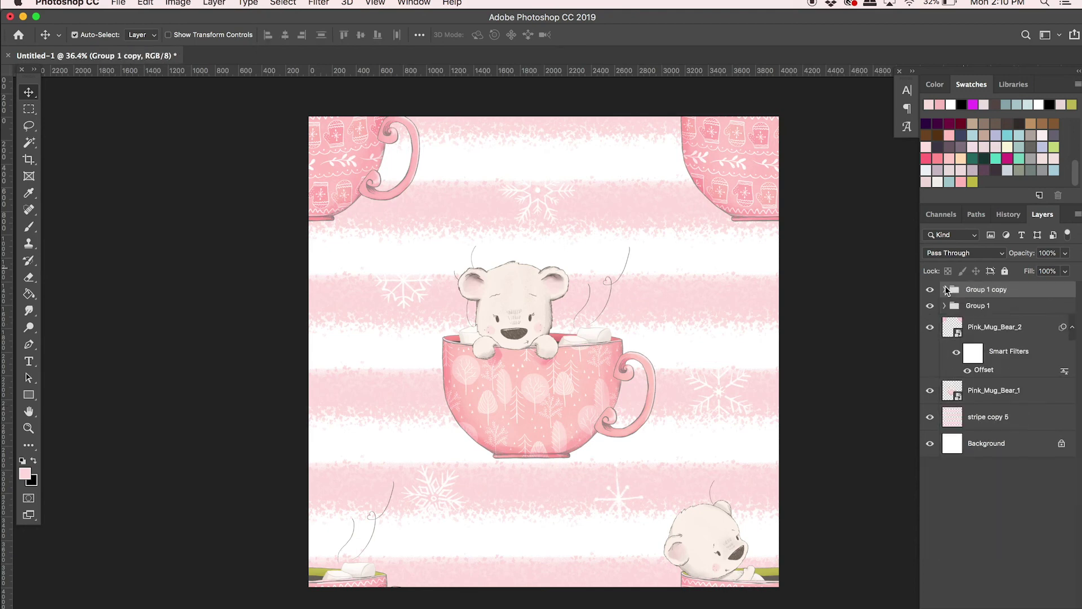
left_click(930, 290)
left_click(989, 307)
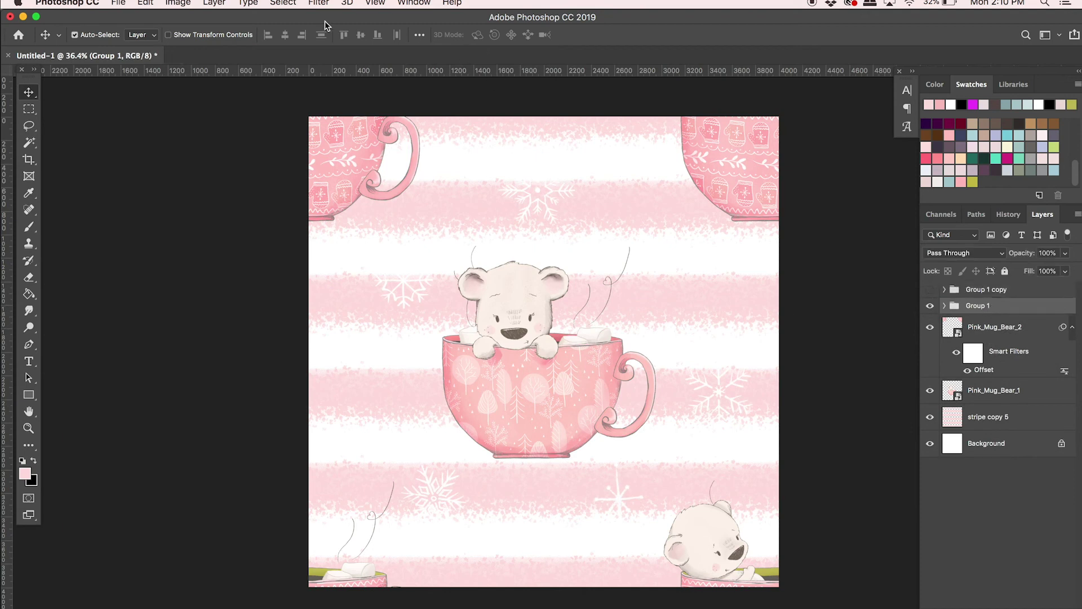
left_click(944, 307)
left_click(944, 306)
key("ctrl+e")
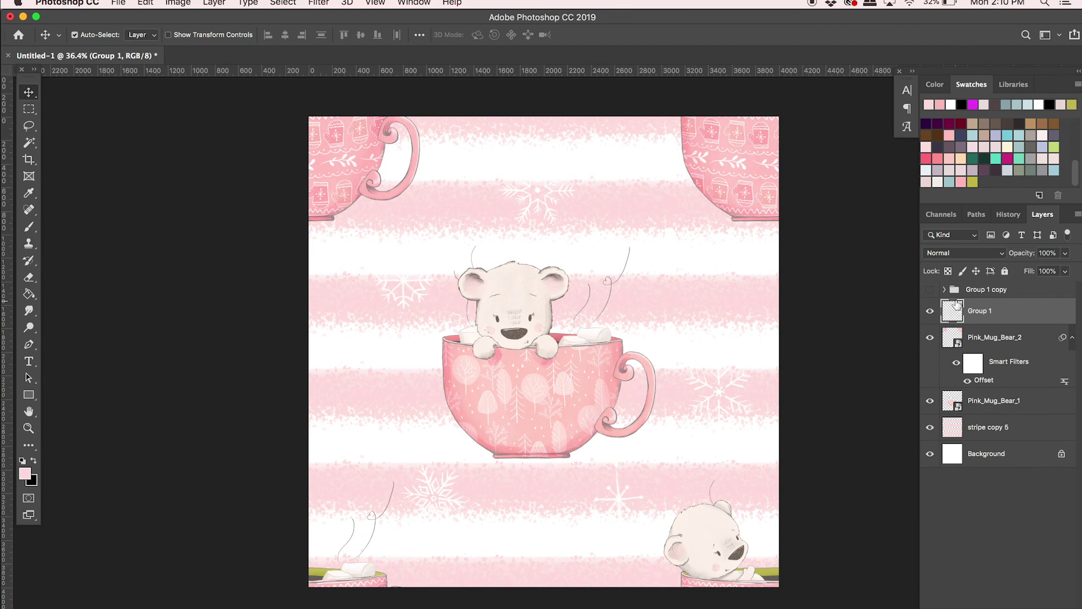
Offset merged Group 1 by +2000 px with Wrap Around, then show and expand Group 1 copy.
left_click(319, 3)
mouse_move(346, 267)
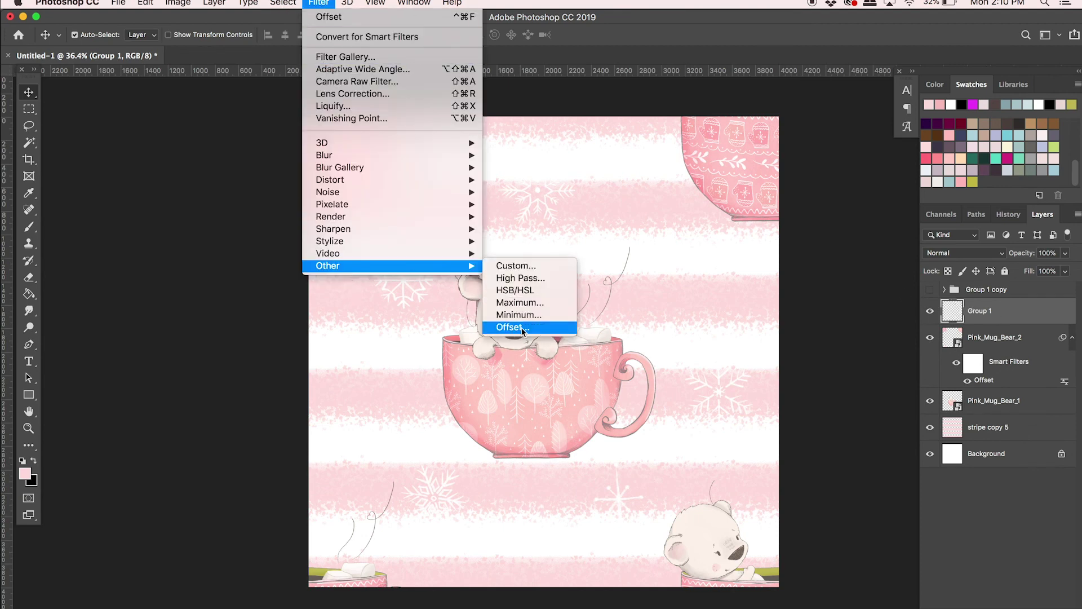
left_click(510, 327)
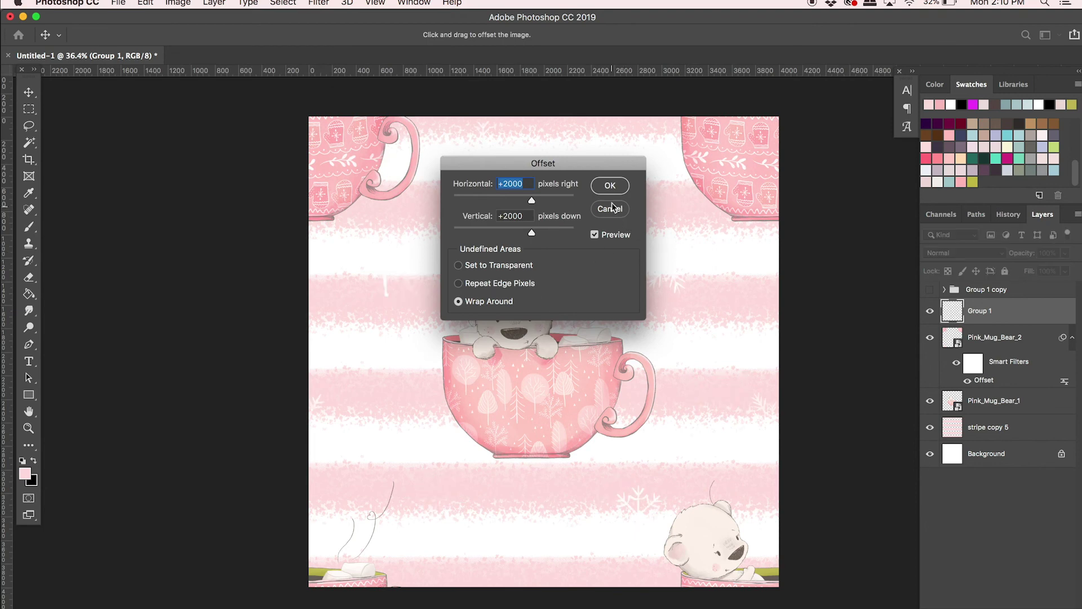
left_click(610, 187)
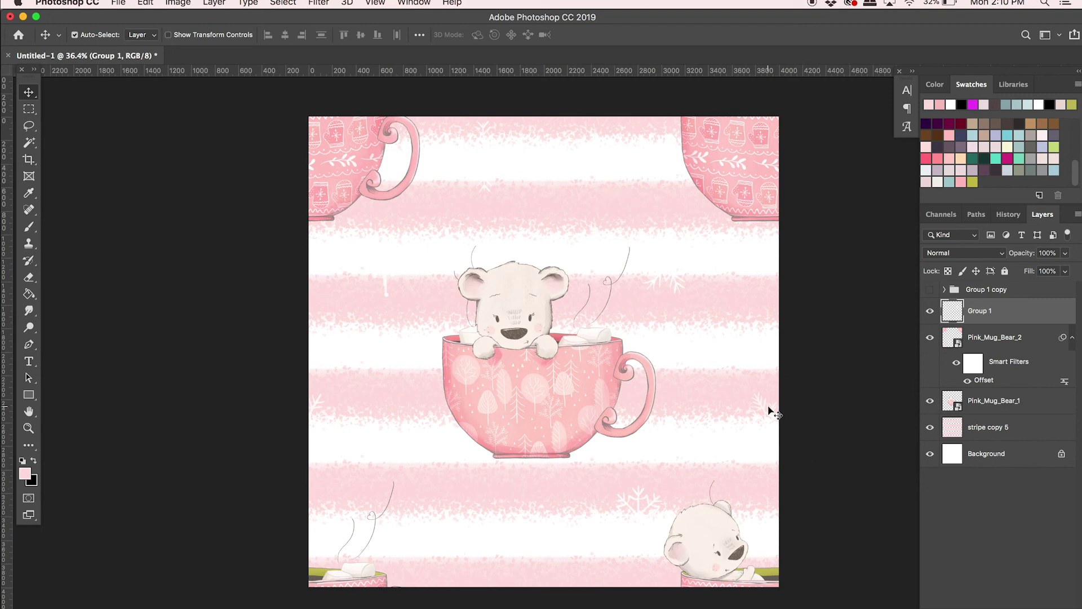
left_click(932, 289)
left_click(996, 294)
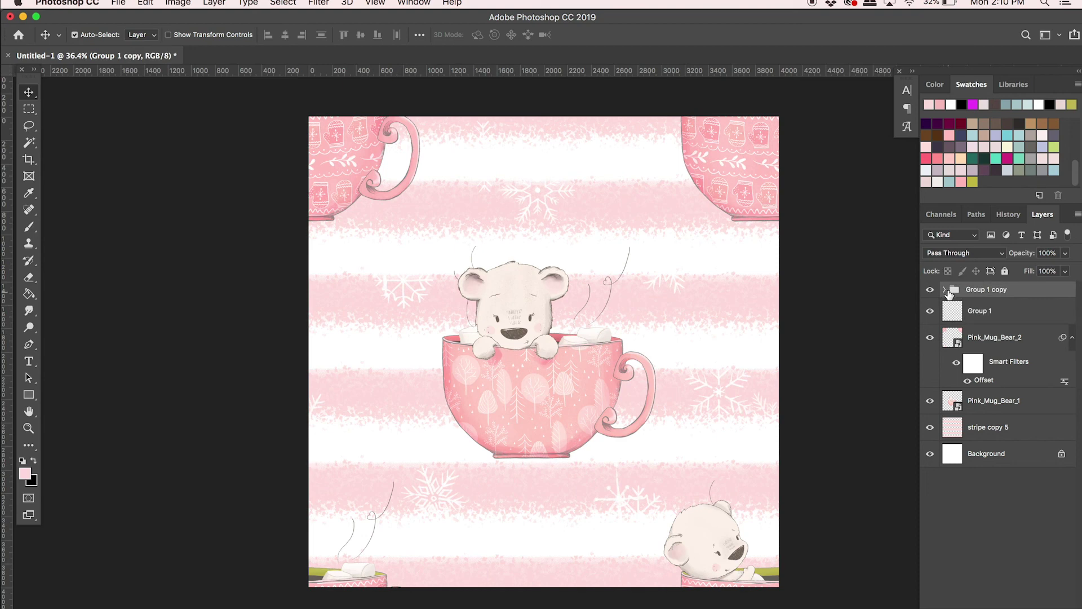
left_click(945, 289)
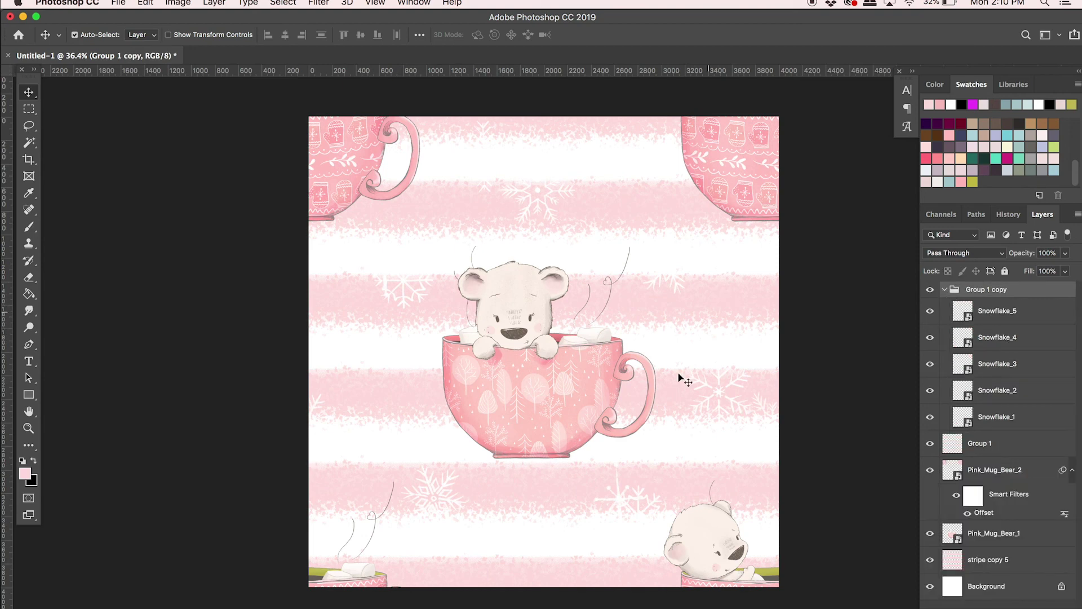
Move four copied snowflakes into empty spots around the bear mugs.
left_click_drag(624, 498, 640, 157)
left_click_drag(432, 495, 403, 499)
left_click(720, 391)
left_click(609, 410)
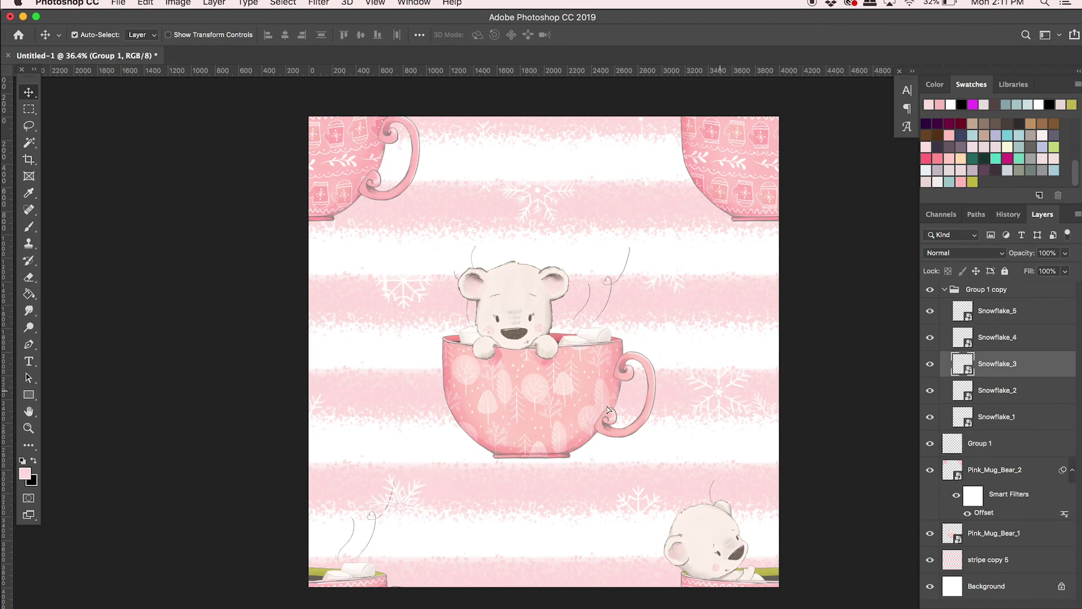
left_click_drag(608, 410, 447, 403)
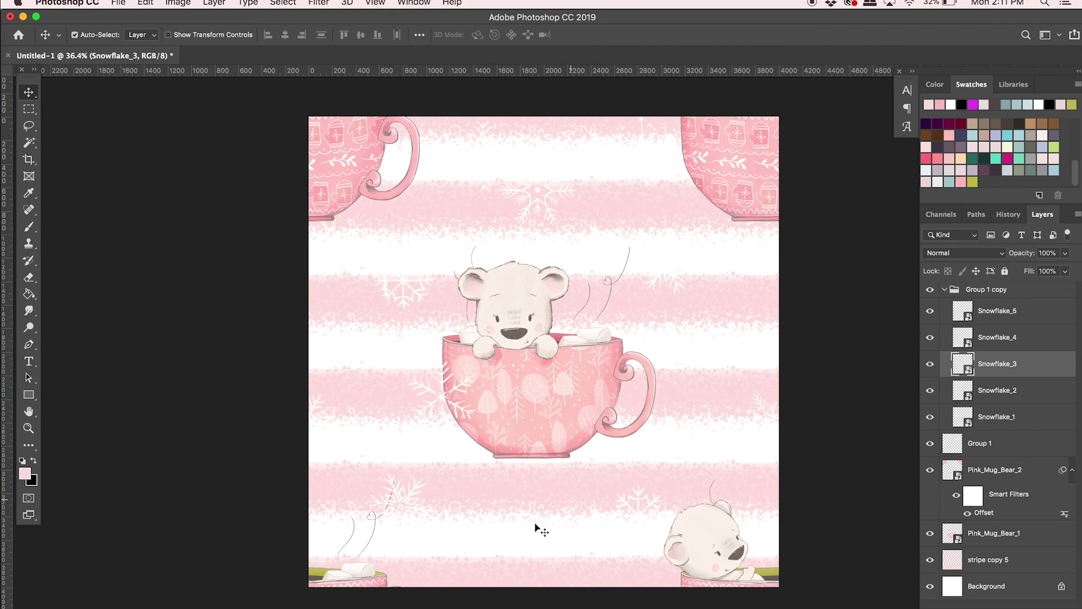
left_click_drag(538, 192, 596, 198)
Merge Group 1 copy into a single snowflake layer.
scroll(563, 524, "down", 2)
left_click(951, 291)
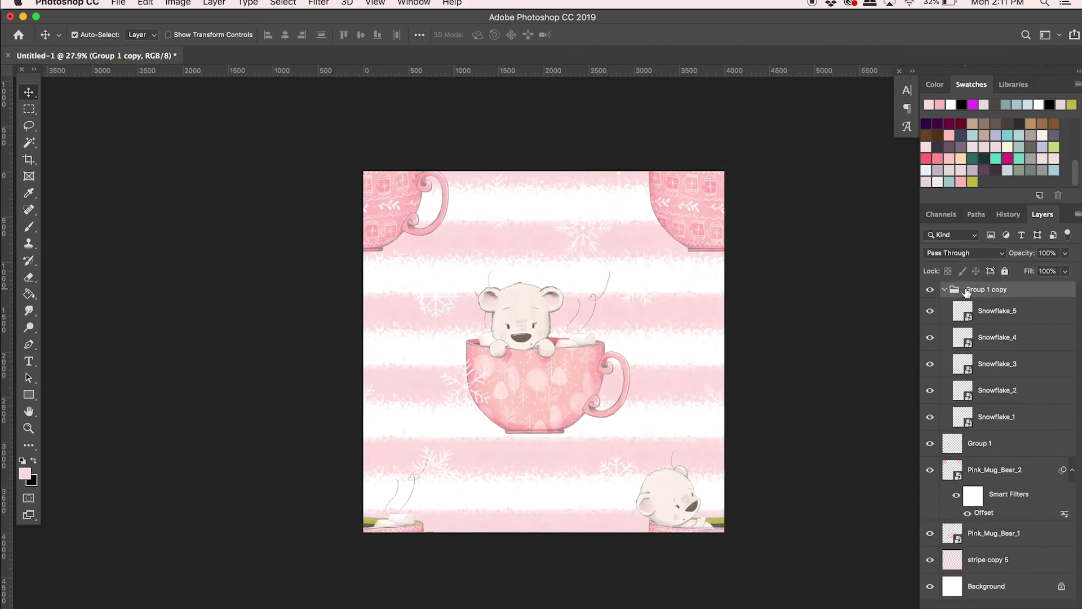
key("ctrl+e")
Define the bear-mug tile as a new pattern with its default name.
left_click(930, 298)
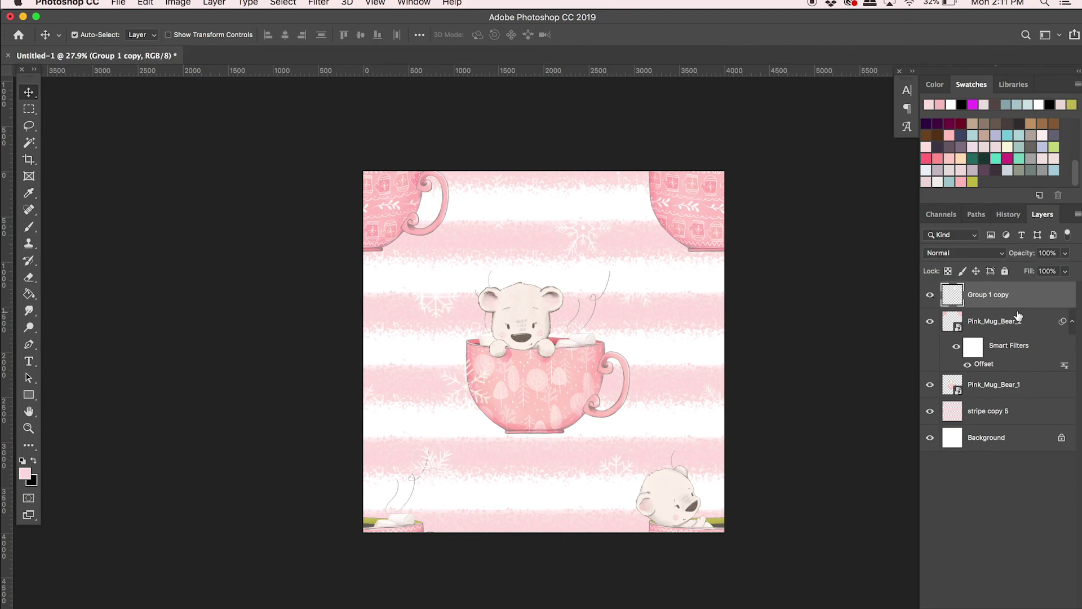
left_click(1072, 322)
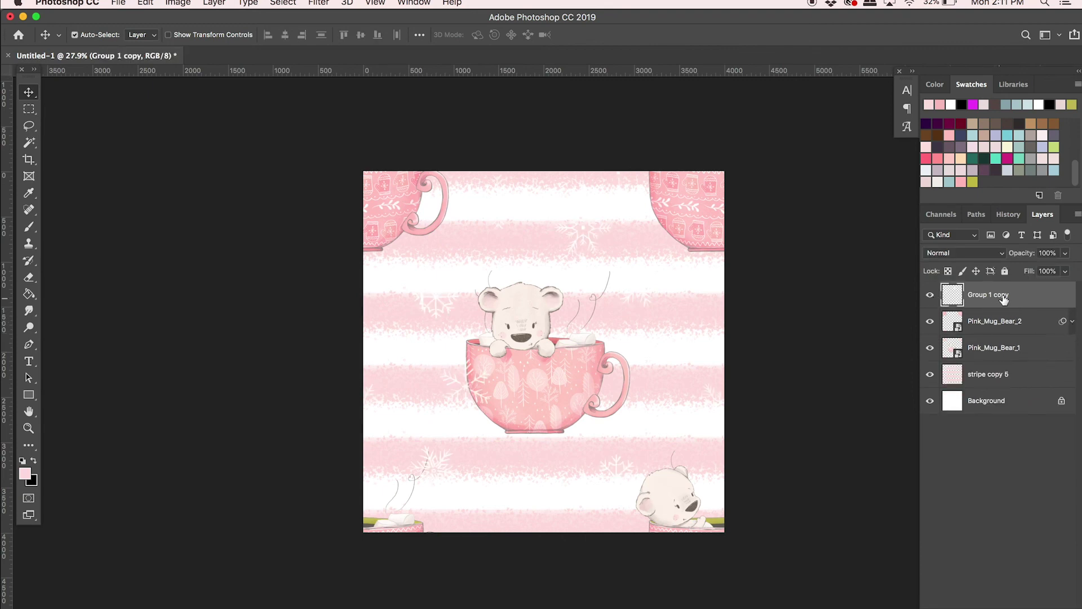
left_click(147, 4)
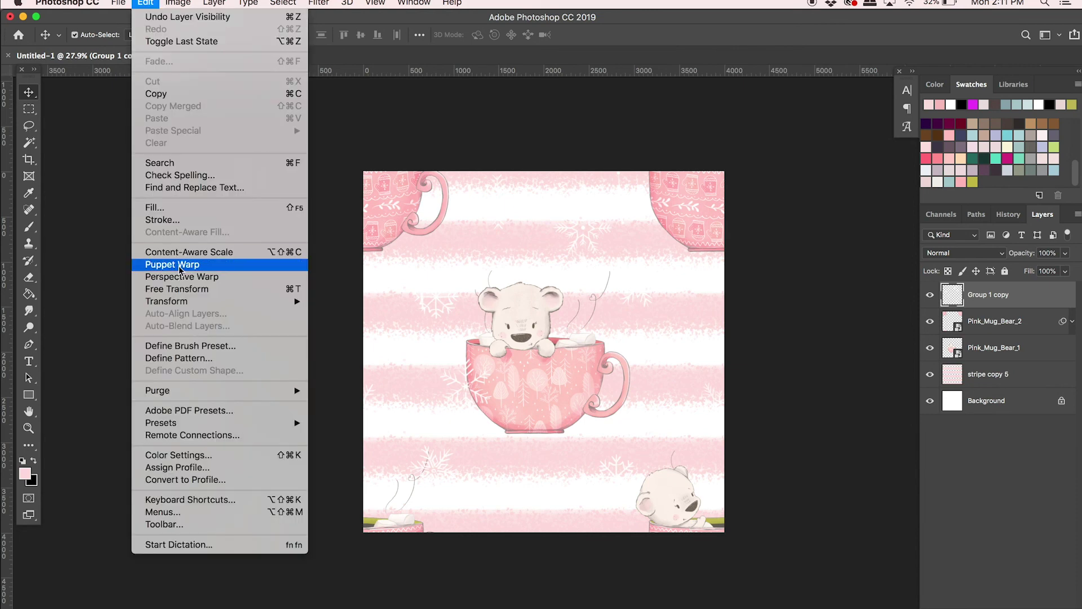
left_click(178, 359)
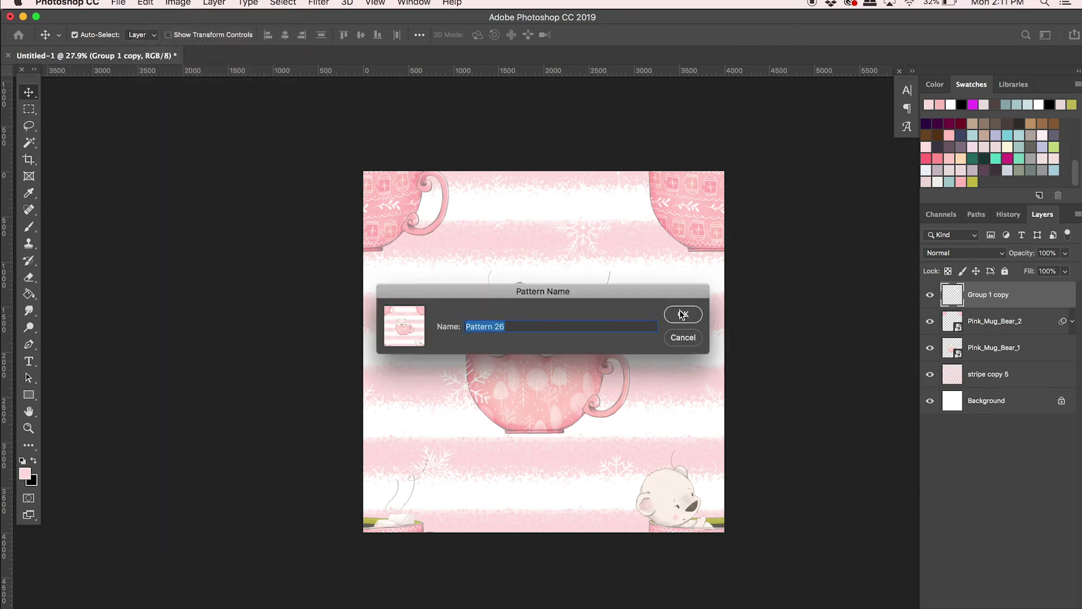
left_click(683, 313)
Add a Pattern Fill 1 layer using the new pattern at 45% scale.
left_click(225, 6)
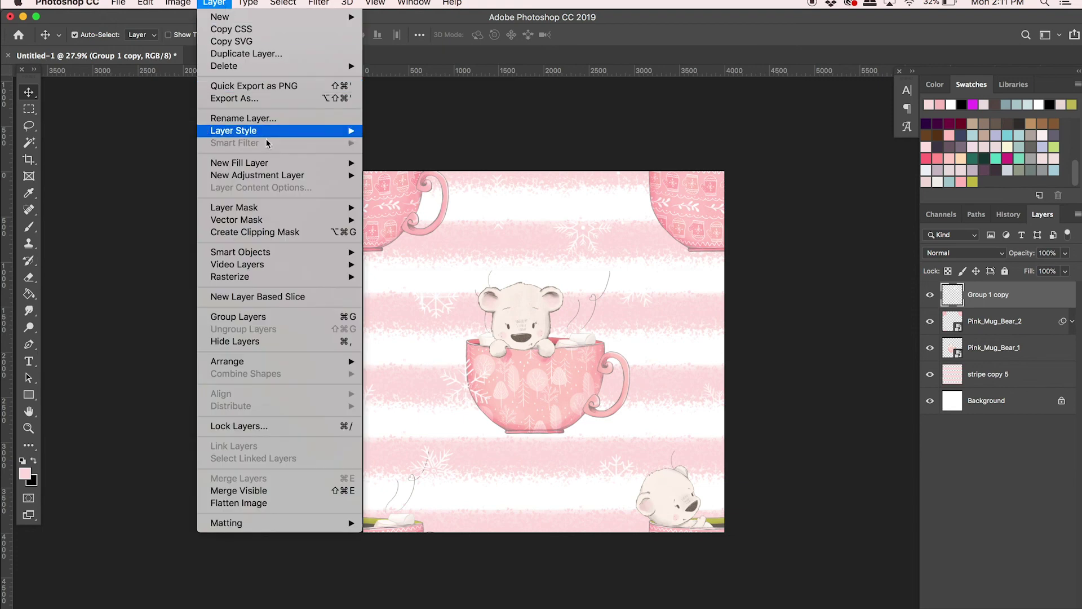
mouse_move(326, 169)
left_click(394, 187)
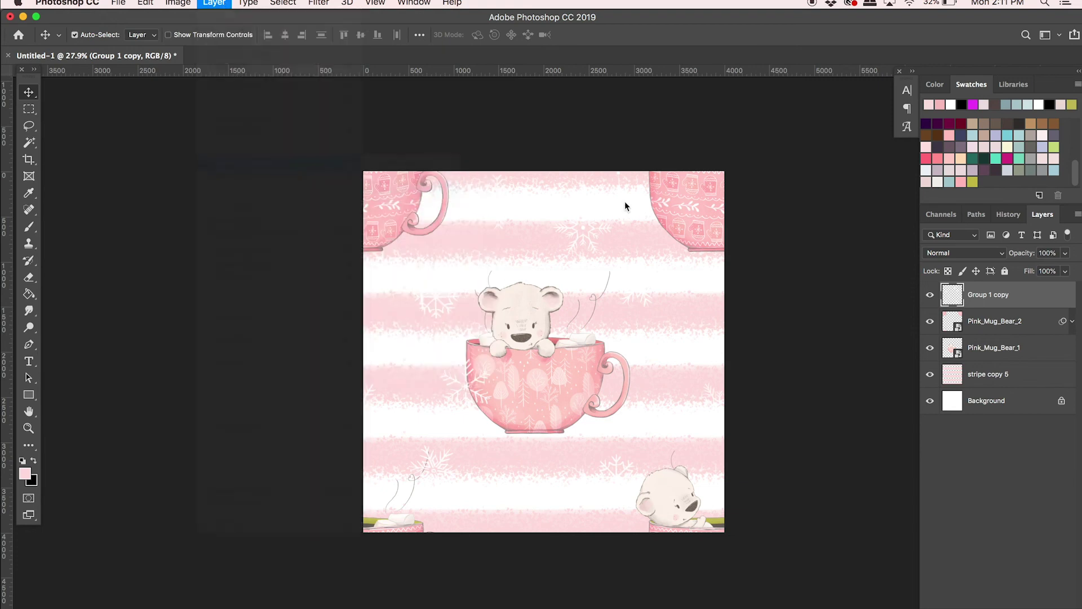
left_click(664, 306)
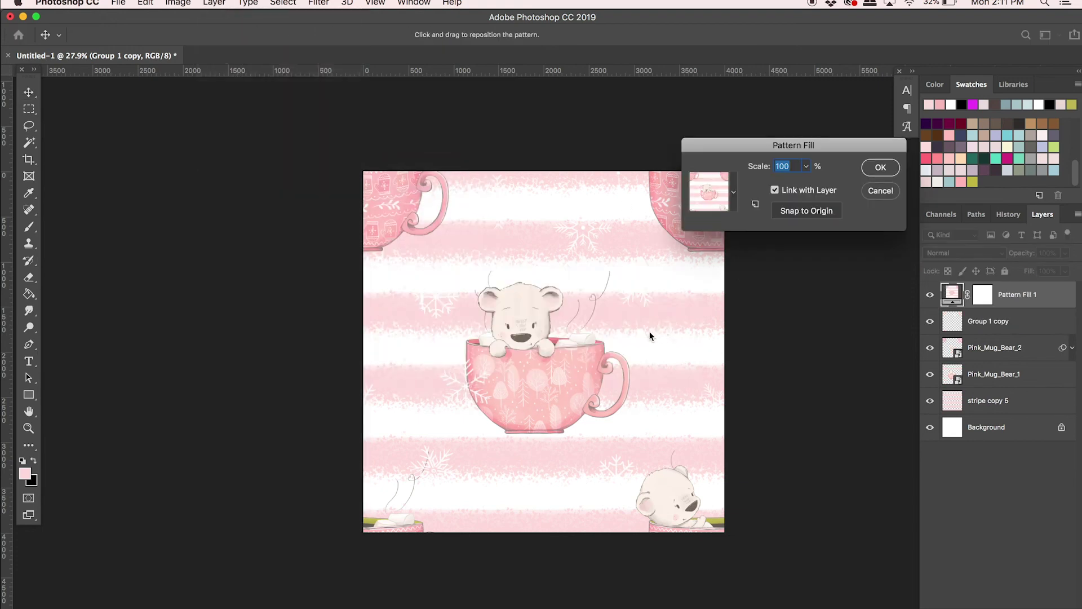
left_click(807, 167)
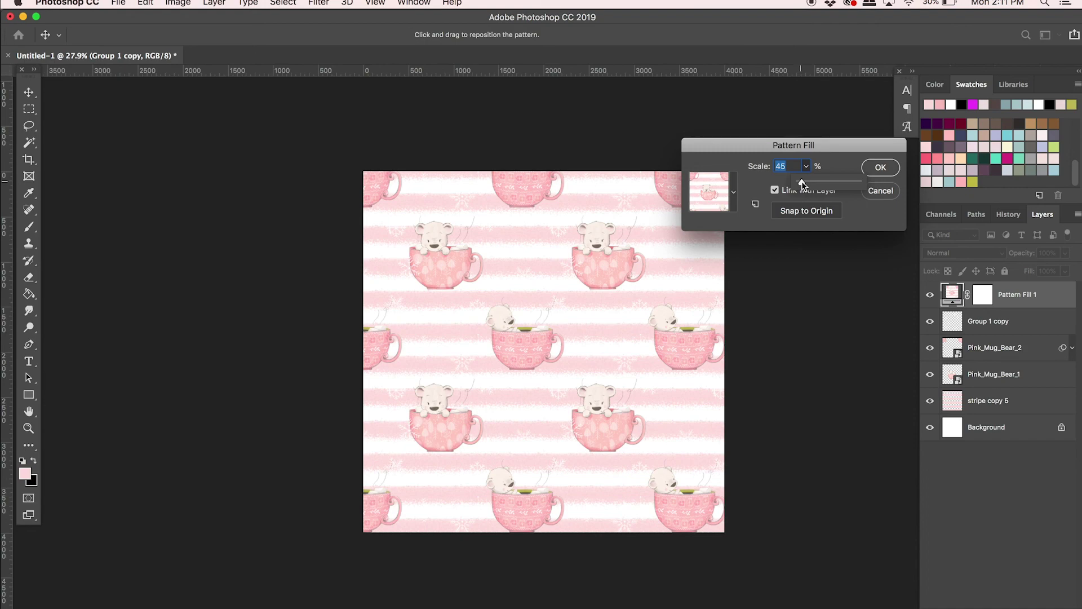
left_click(877, 169)
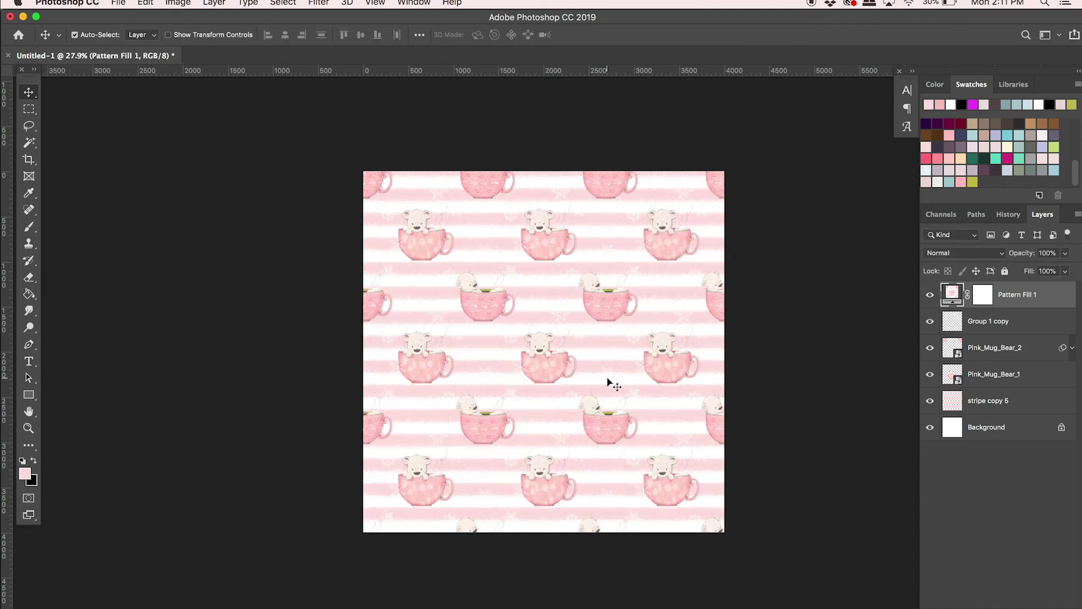
scroll(611, 385, "up", 6)
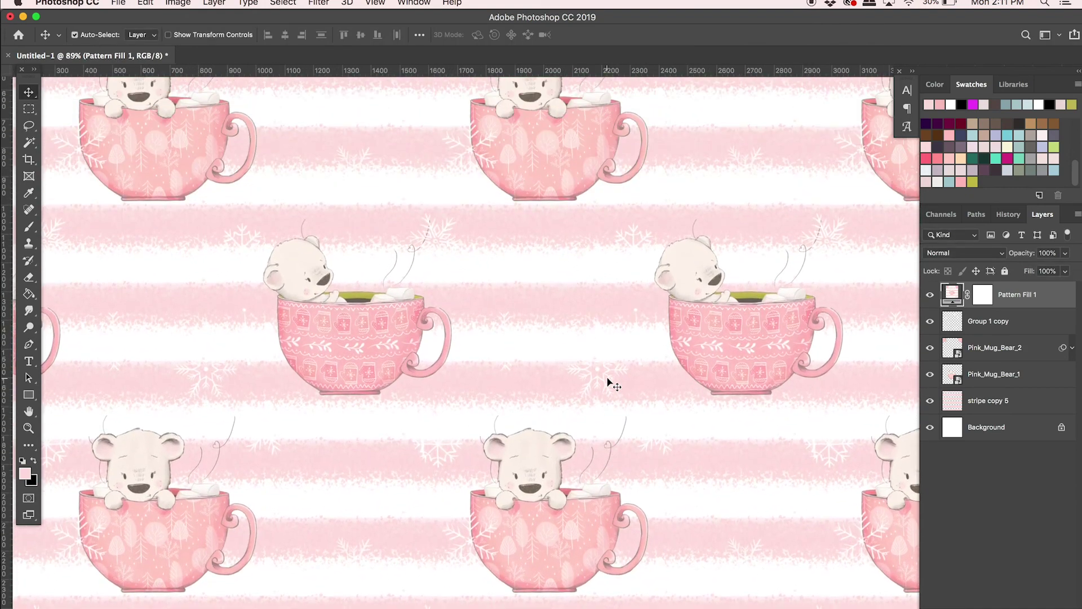
scroll(613, 385, "up", 4)
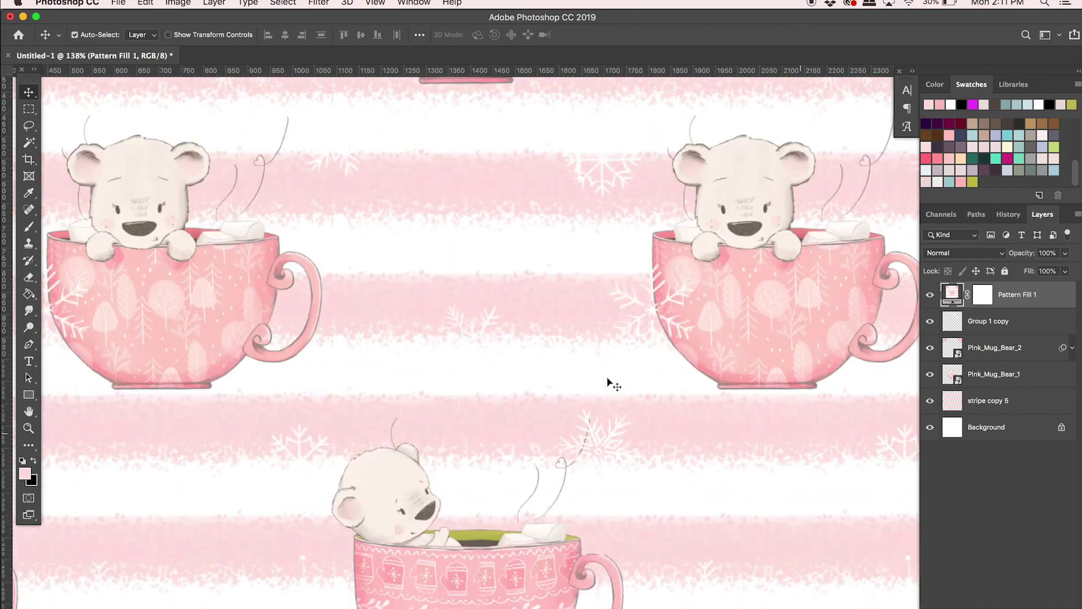
scroll(613, 385, "right", 5)
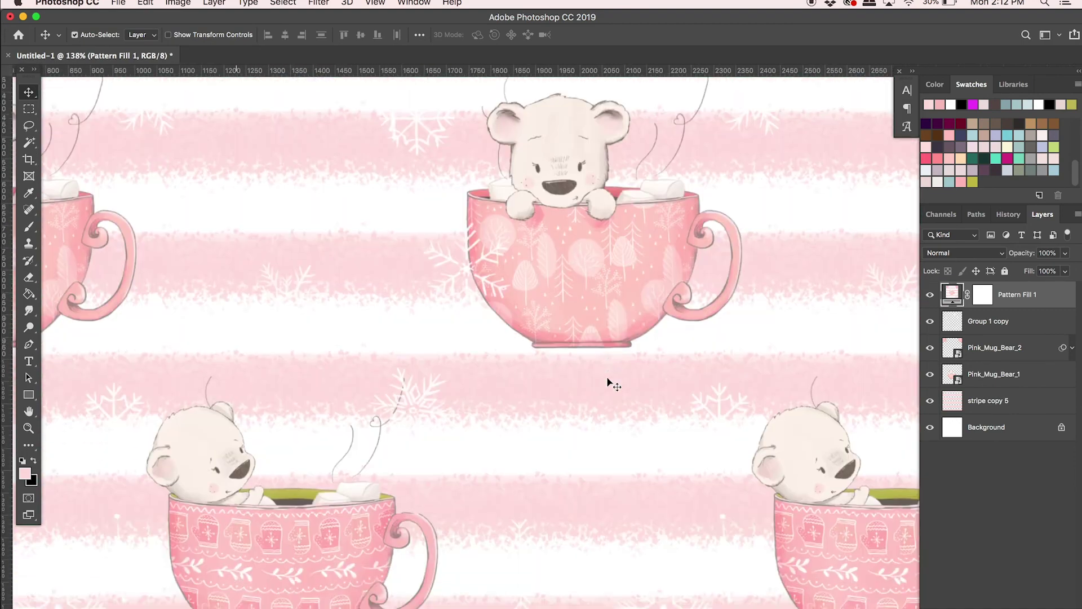
scroll(613, 385, "down", 6)
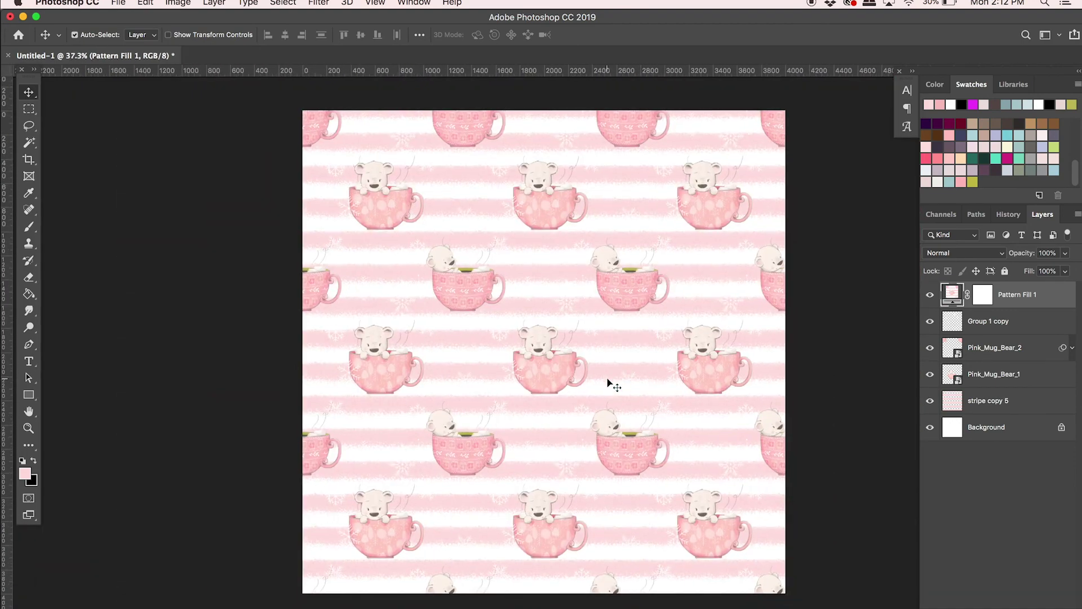